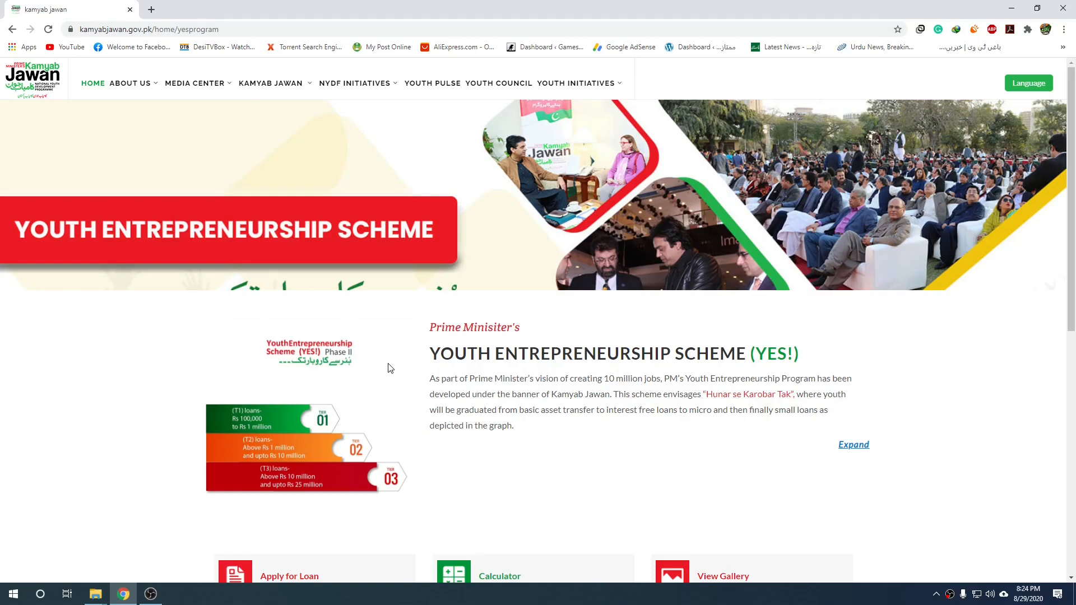
Scroll down the Youth Entrepreneurship Scheme page and open the Apply for Loan application form.
mouse_move(388, 370)
left_mouse_down()
mouse_move(388, 334)
mouse_move(387, 376)
left_mouse_up()
scroll(401, 381, "down", 4)
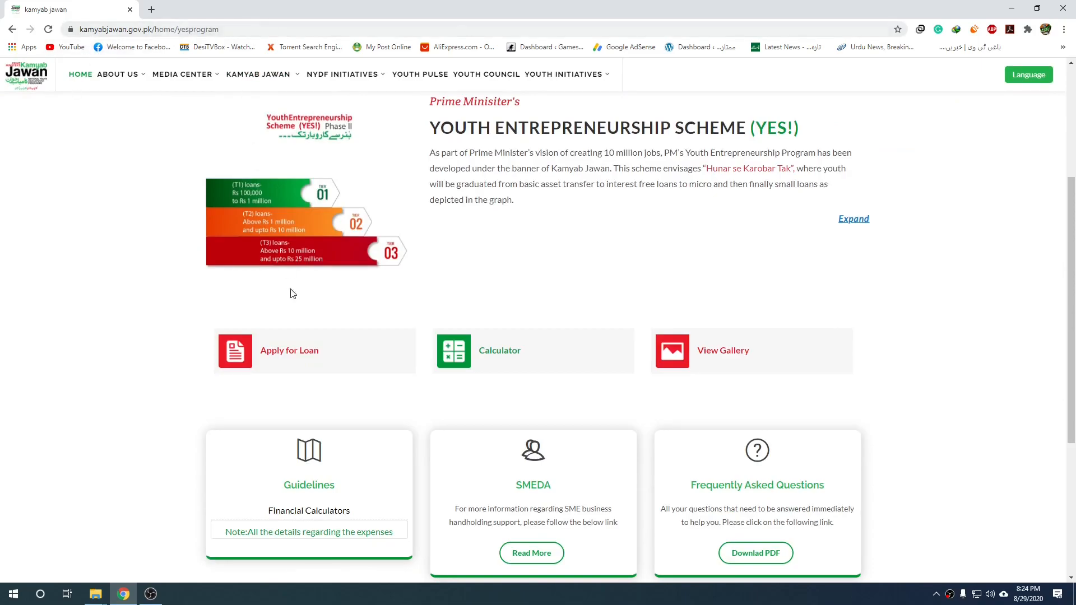
left_click(323, 363)
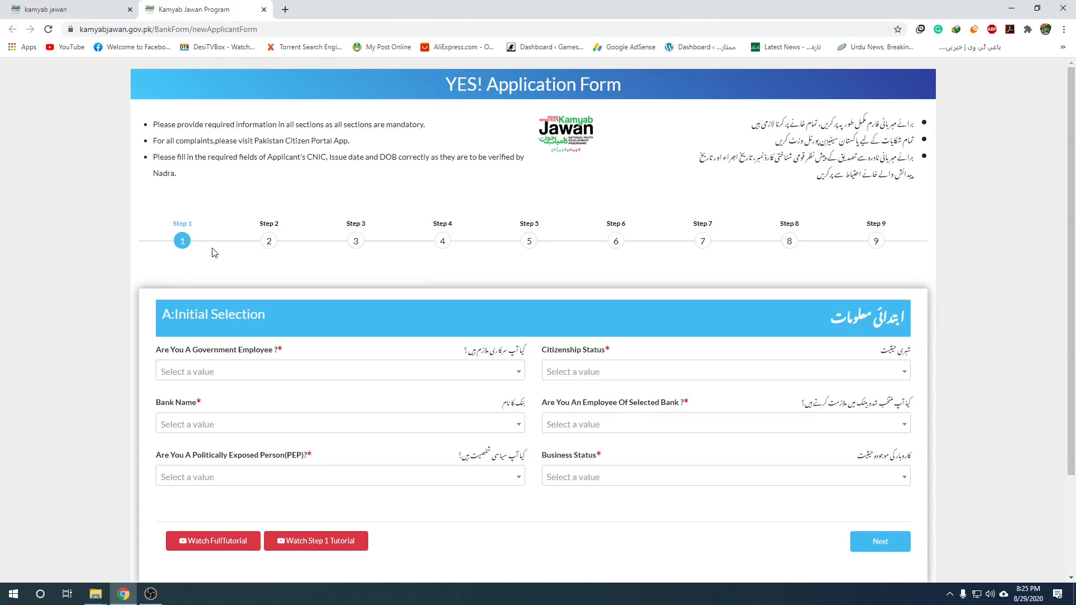
Scroll down to the Initial Selection section of the newly loaded application form.
scroll(215, 252, "down", 1)
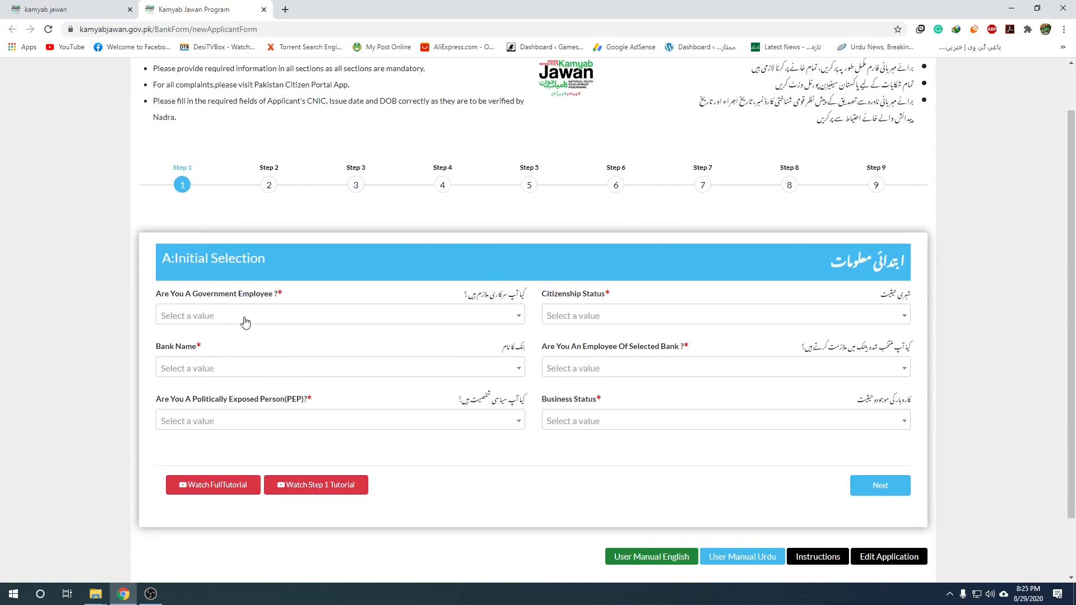
Answer No for government employee, choose Resident citizenship, and select United Bank Limited as bank.
left_click(507, 318)
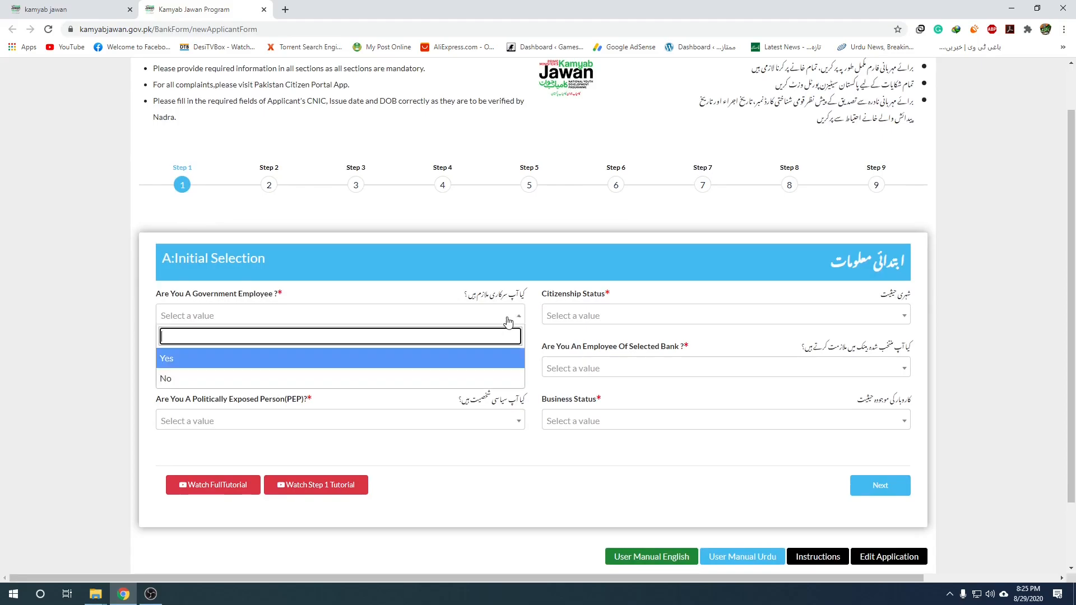
left_click(319, 386)
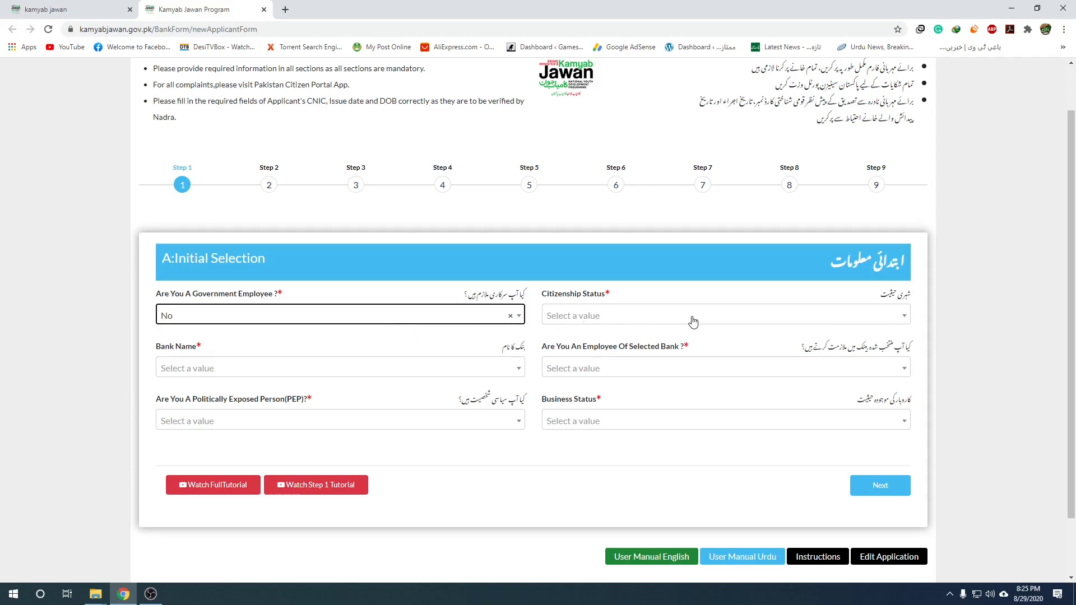
left_click(718, 319)
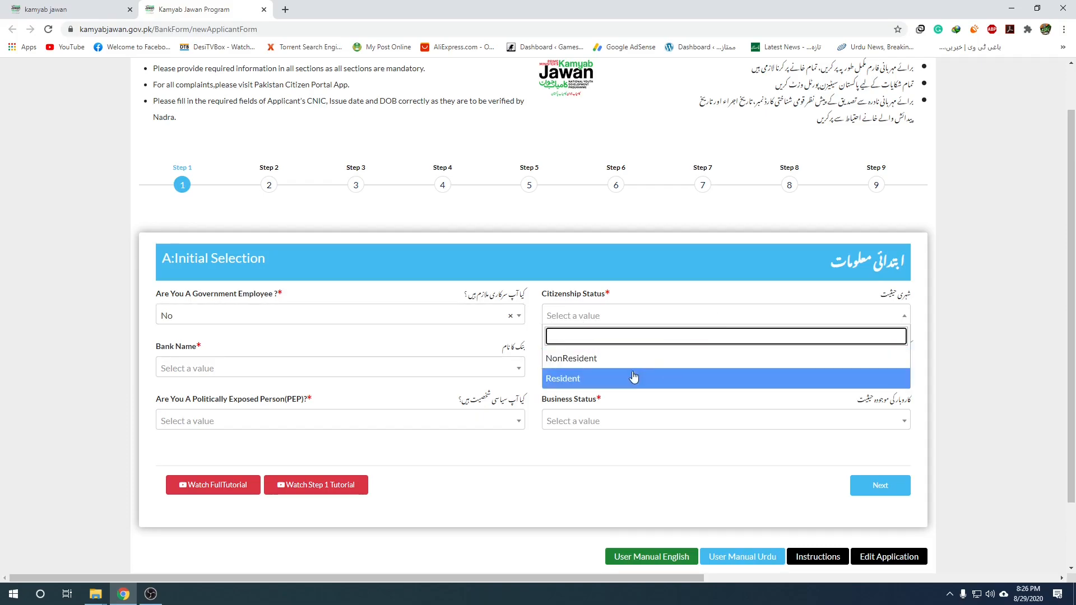
left_click(670, 381)
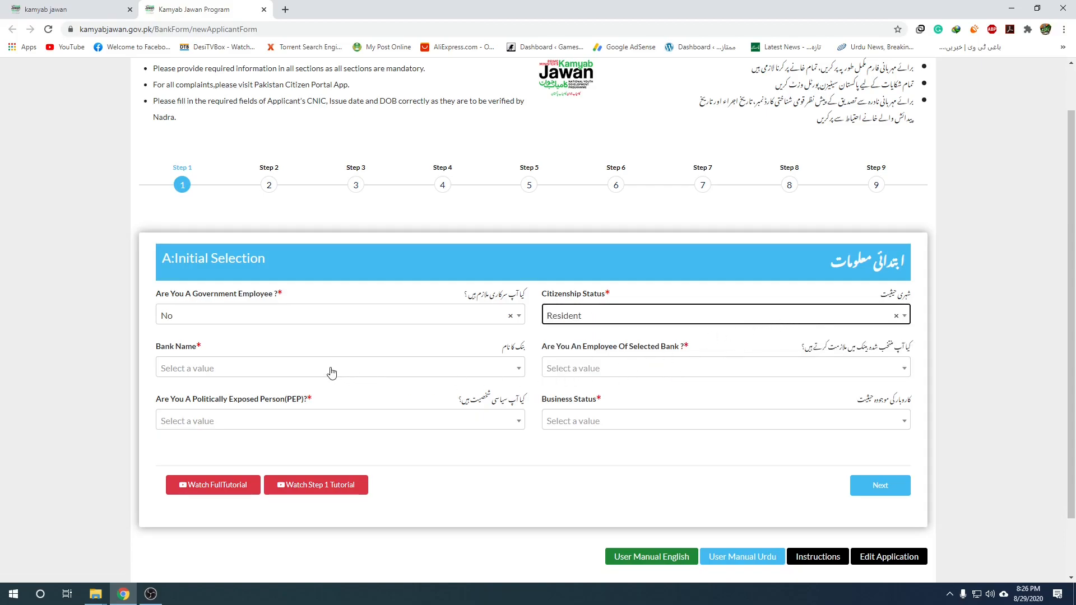
left_click(496, 370)
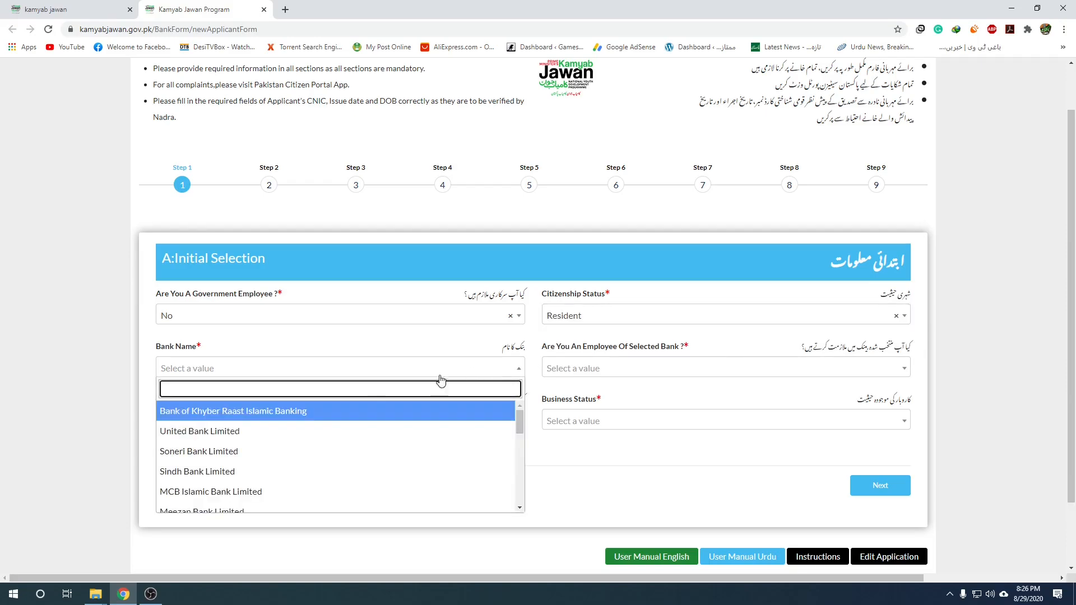
left_click(210, 431)
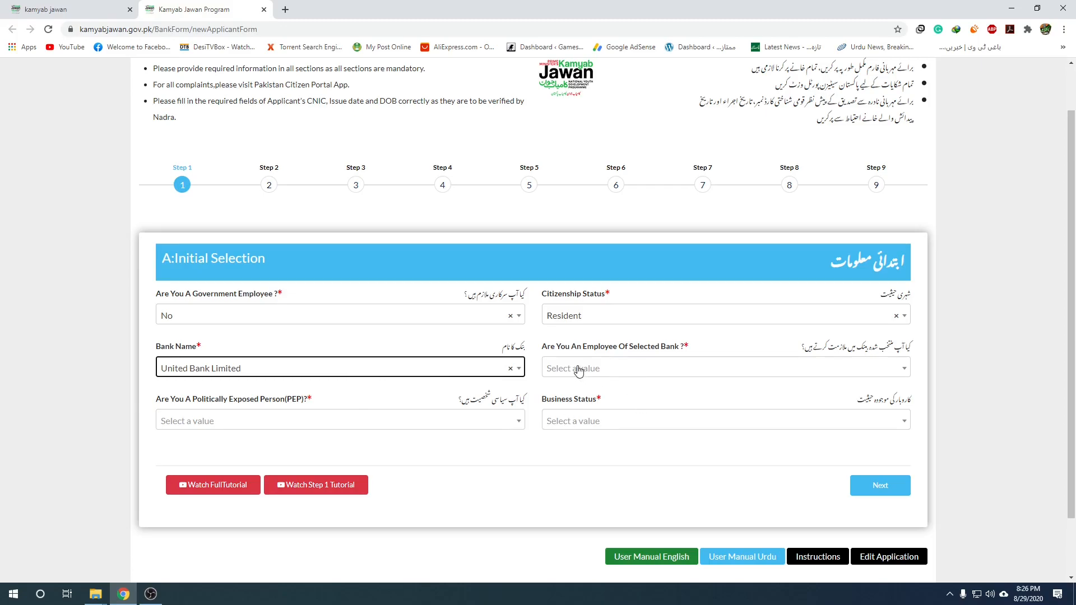
Answer No to bank employee and PEP, set Business Status to New Business, and continue to Step 2.
left_click(689, 373)
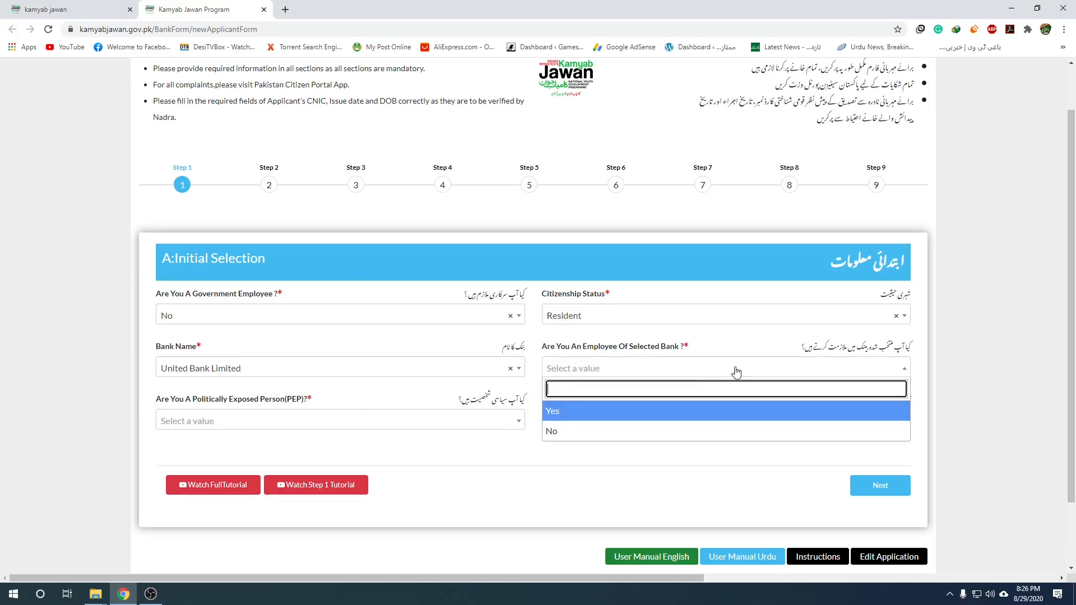
left_click(588, 439)
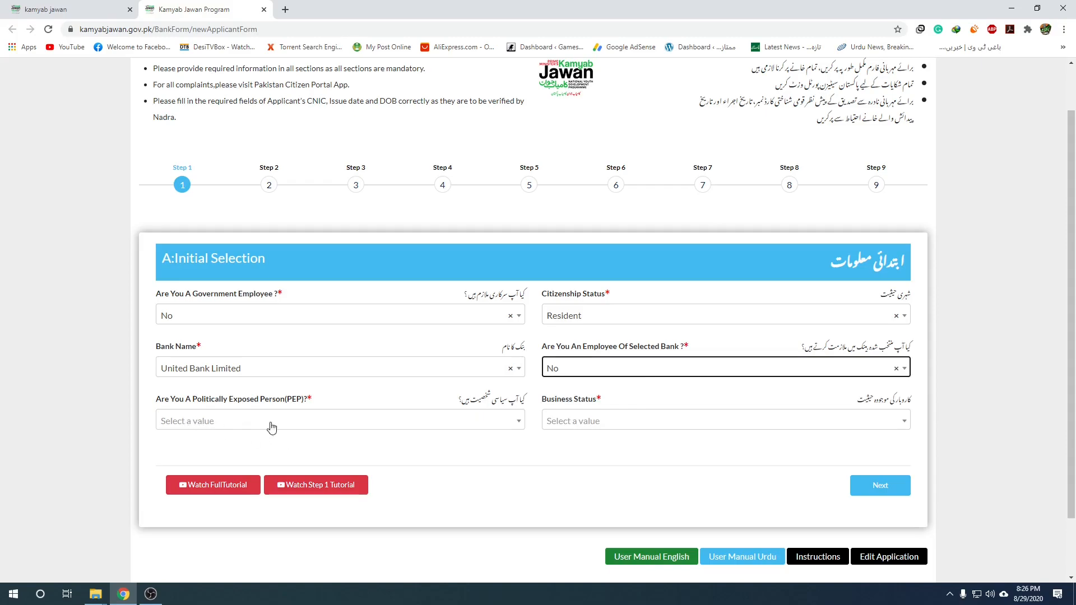
left_click(481, 420)
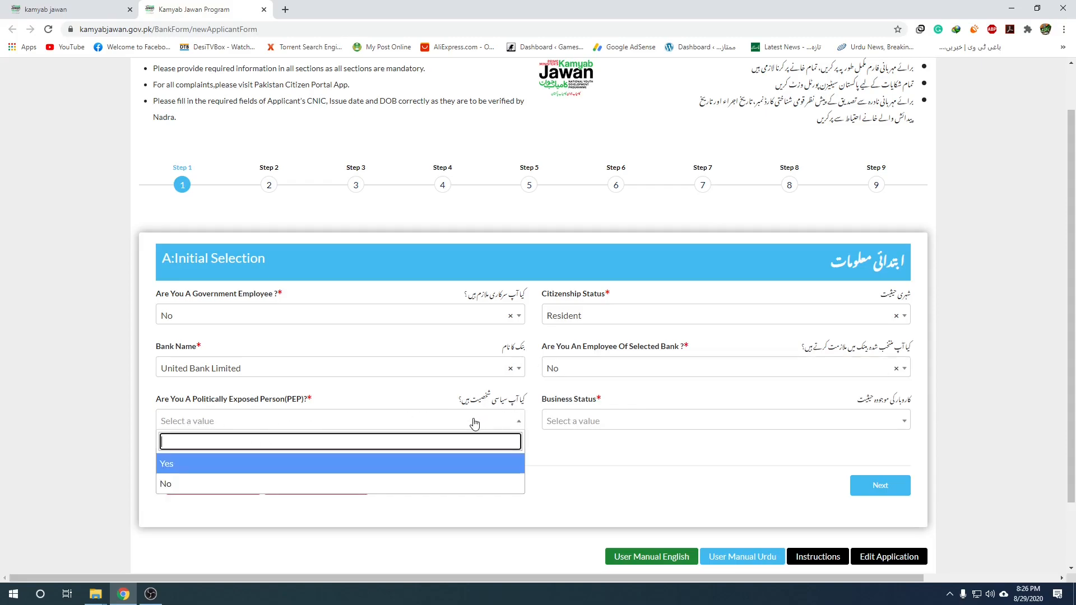
left_click(296, 484)
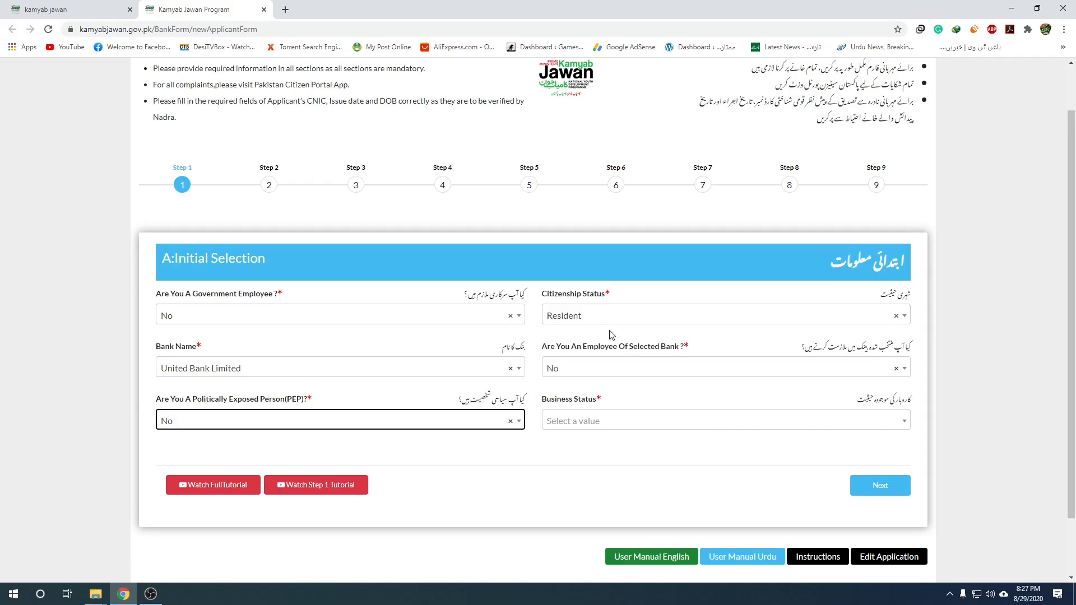
left_click(658, 427)
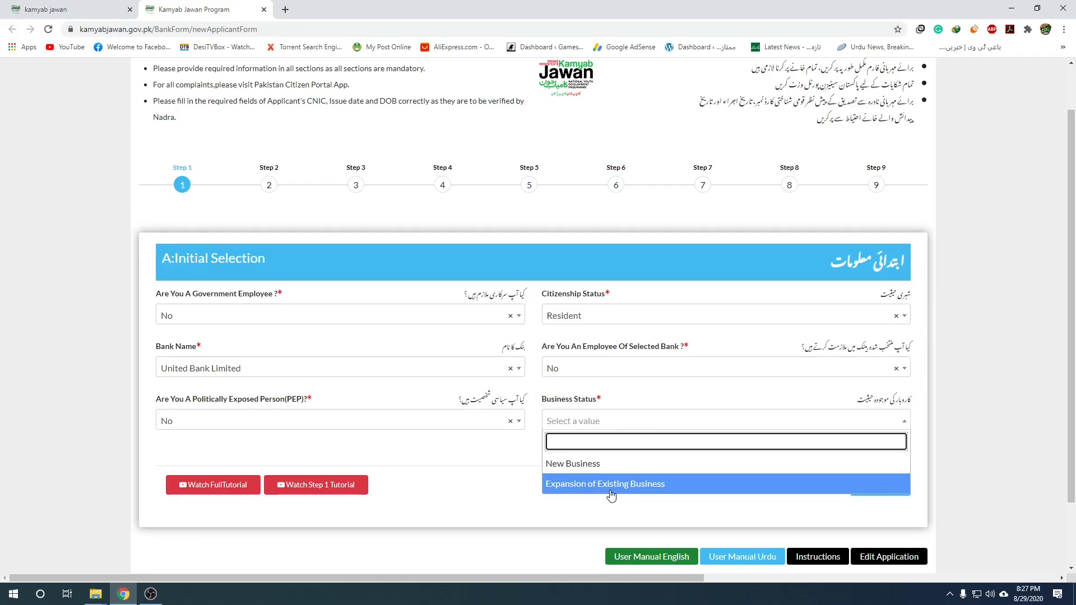
left_click(588, 469)
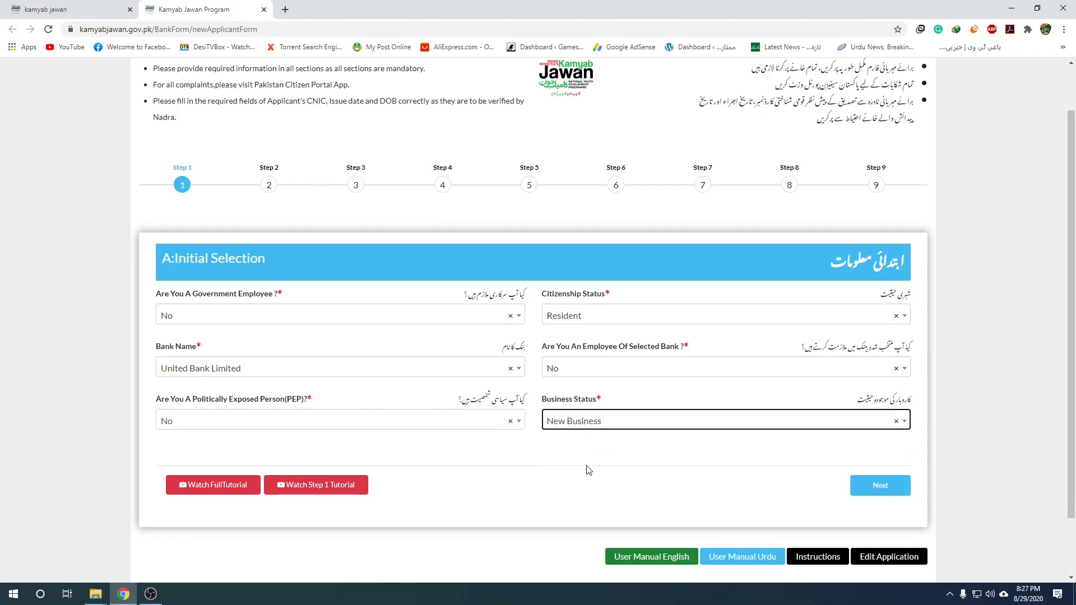
left_click(628, 424)
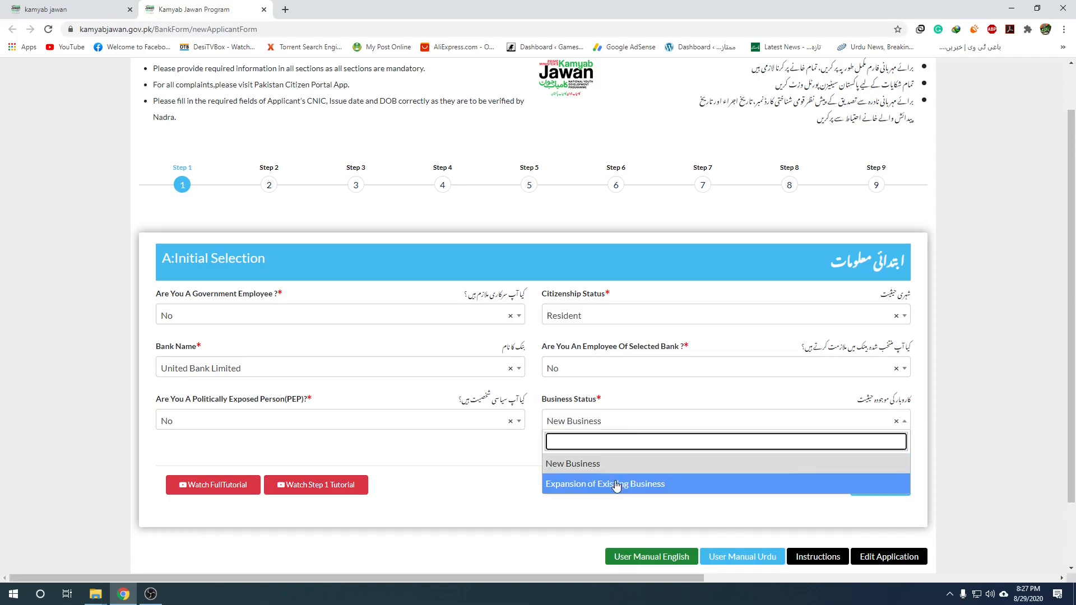
left_click(591, 464)
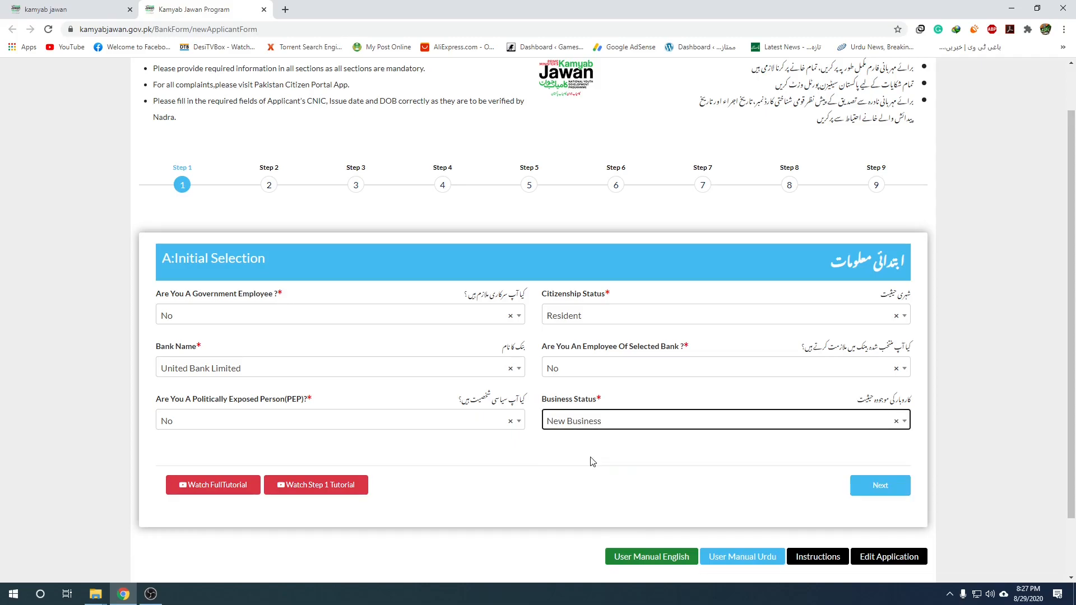
left_click(875, 494)
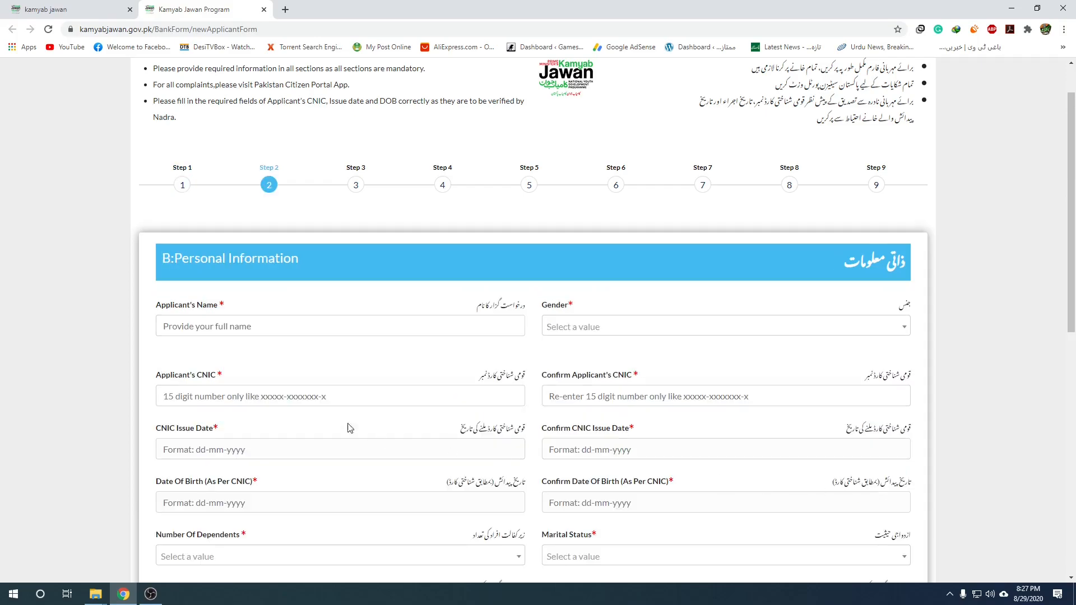
Enter the applicant's full name and choose Male as gender.
scroll(370, 288, "down", 3)
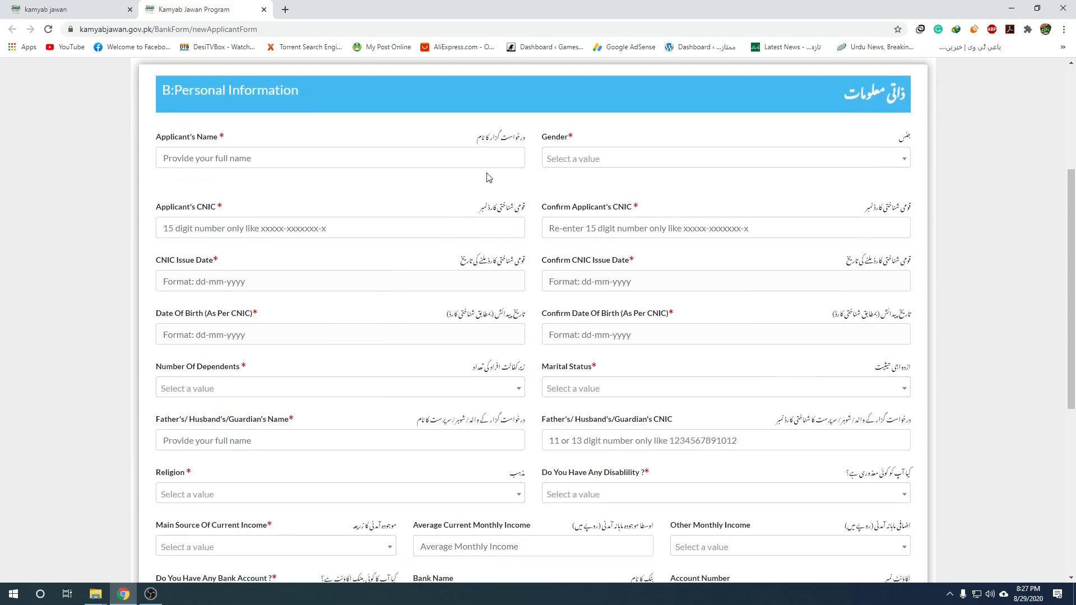
left_click(365, 163)
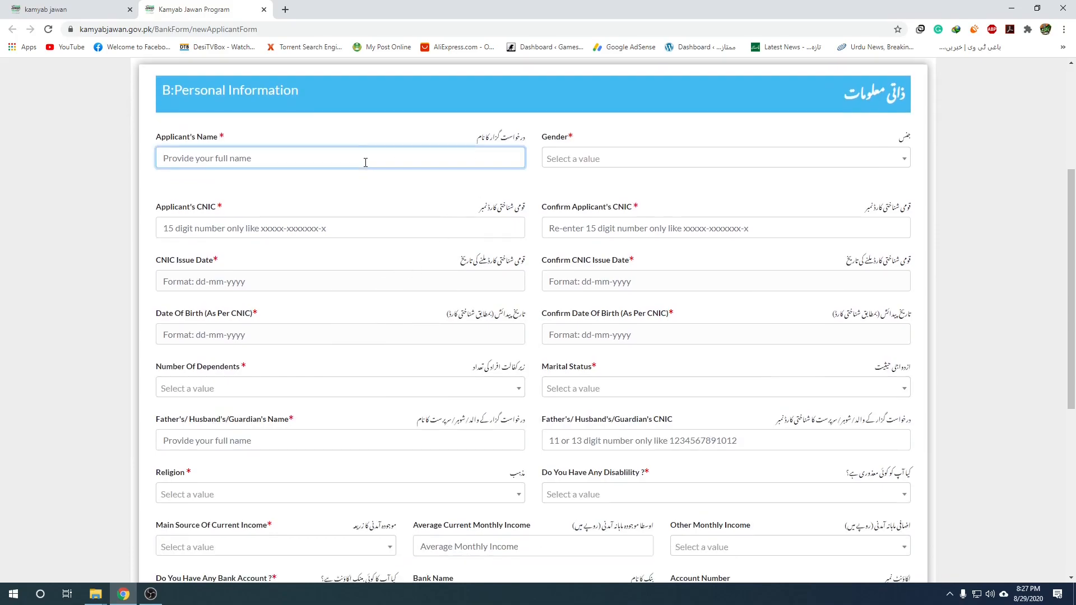
left_click(596, 160)
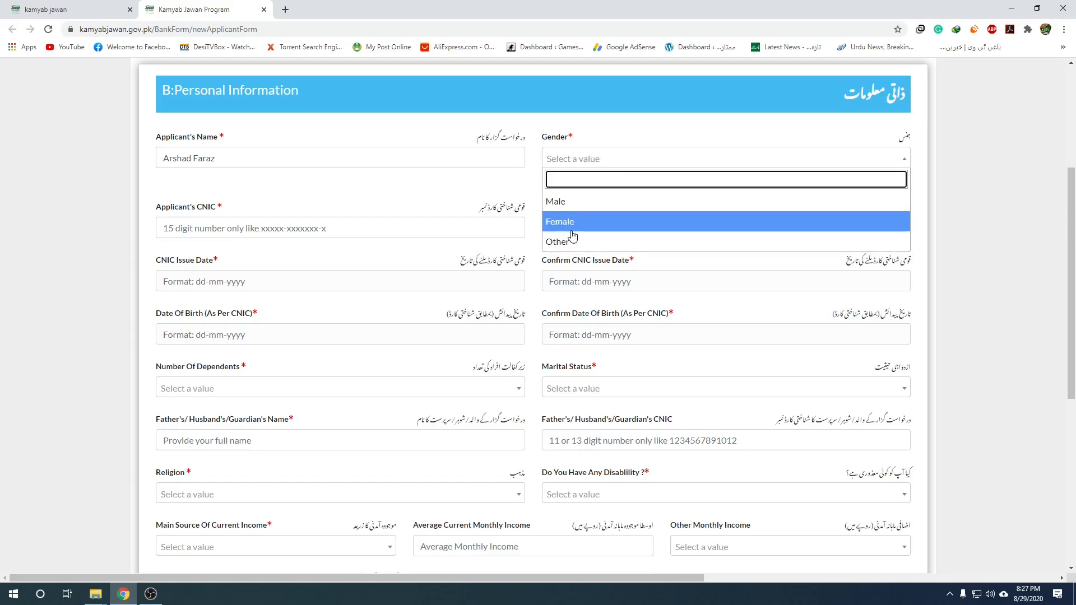
key("Up")
key("Return")
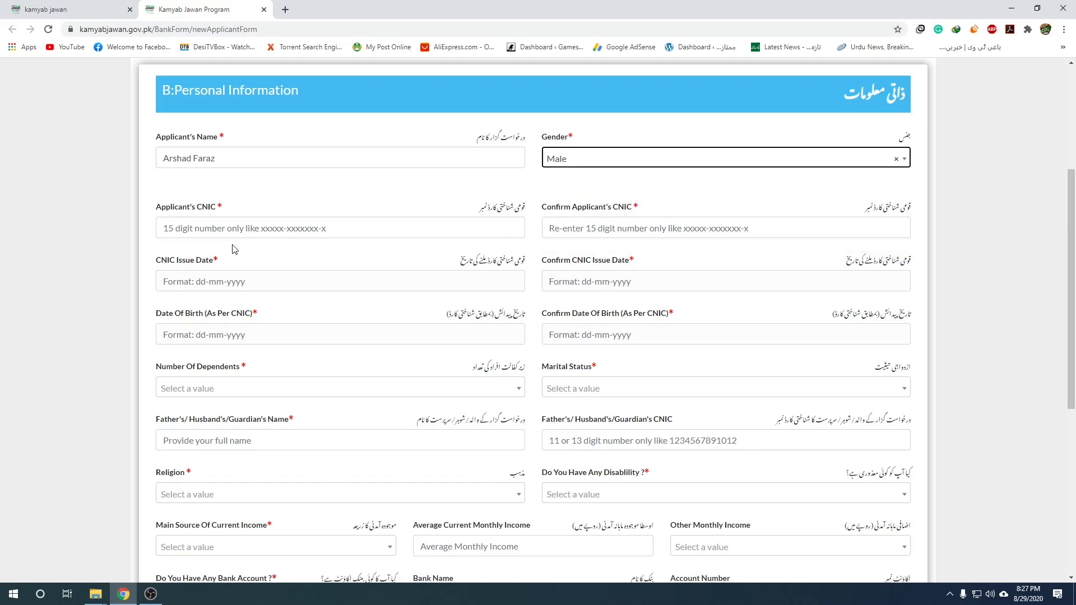
Enter the applicant's CNIC number in both CNIC fields, fixing the confirmation mismatch.
left_click(245, 226)
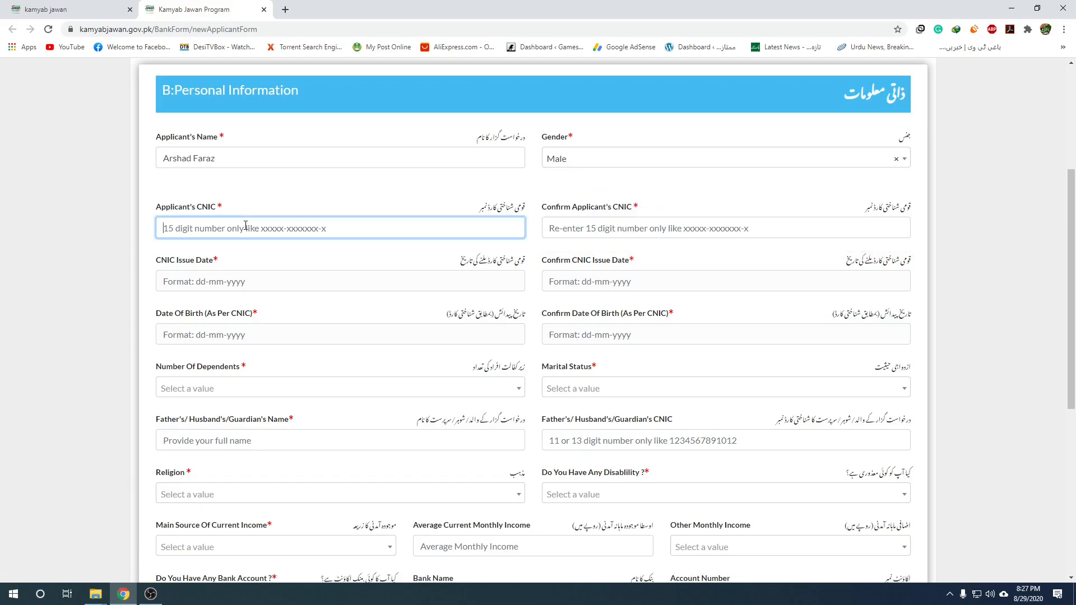
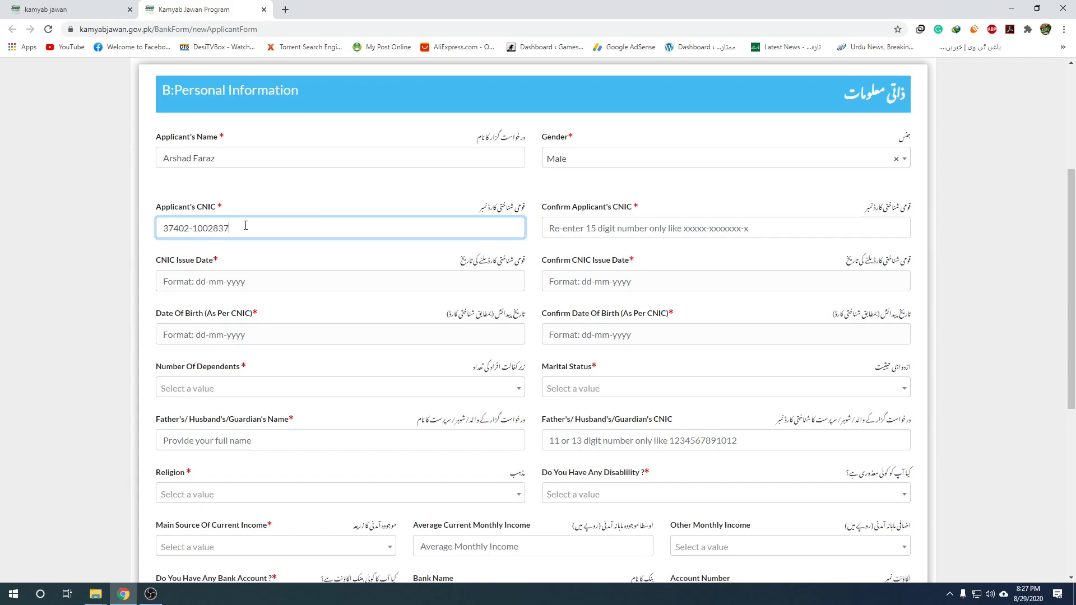
left_click(615, 227)
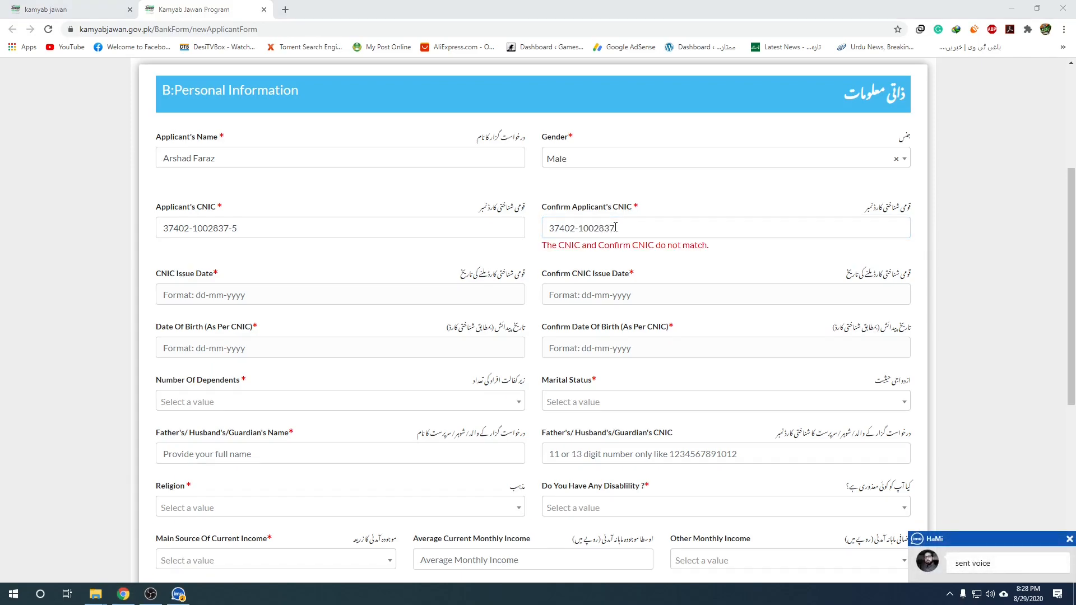
left_click(635, 229)
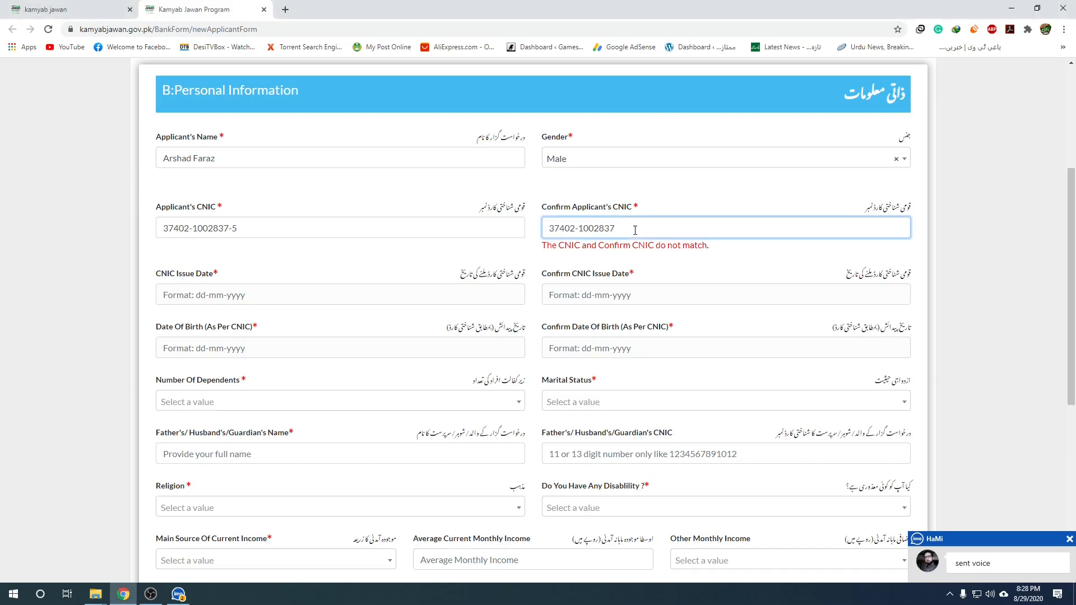
type("--5")
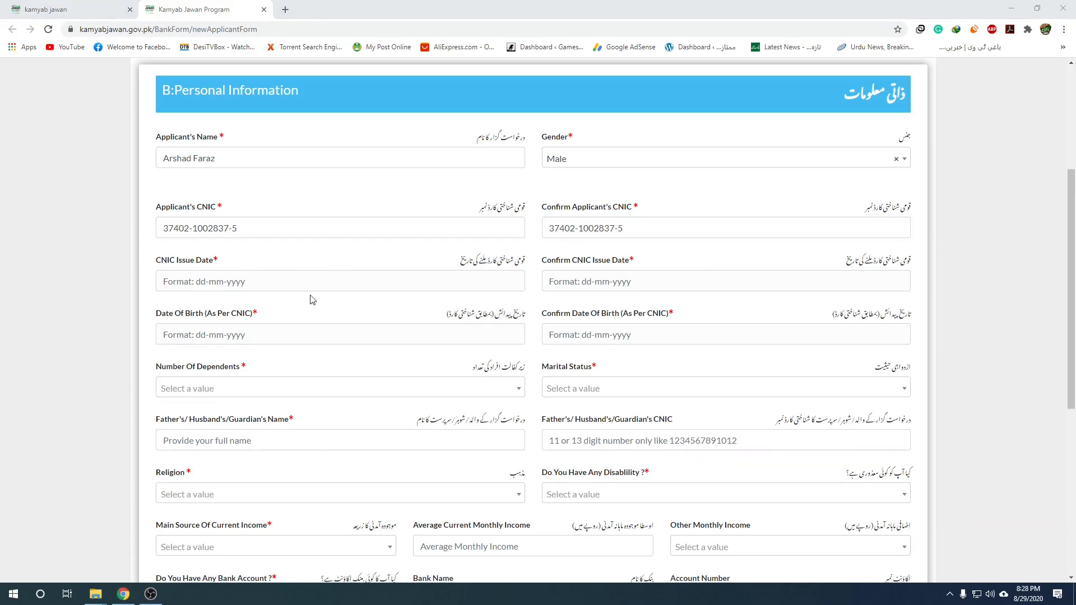
Set the CNIC Issue Date to 10-05-2019 in its calendar.
left_click(241, 282)
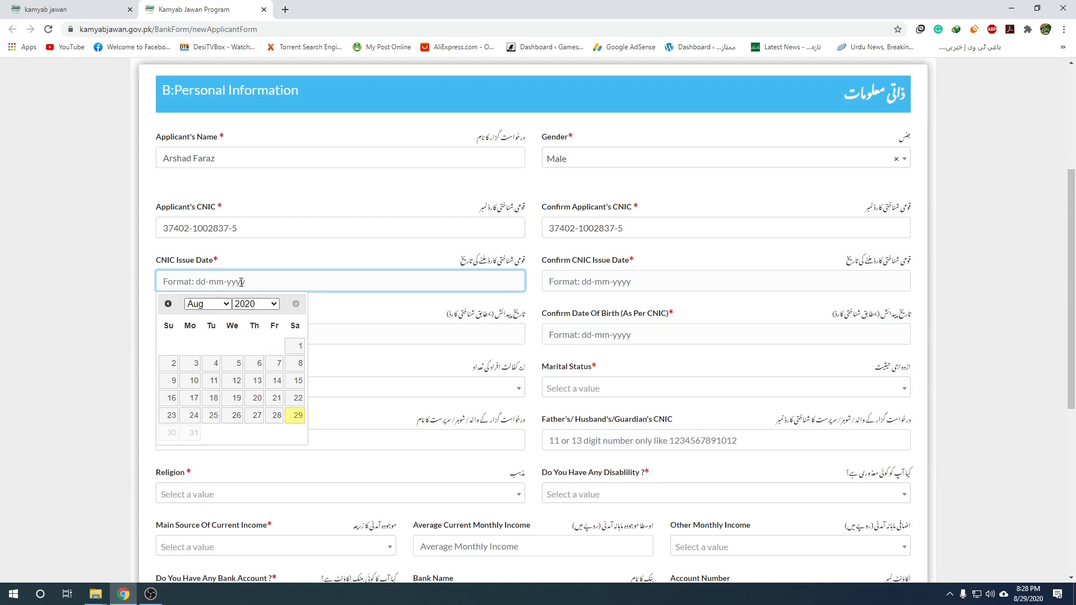
left_click(256, 309)
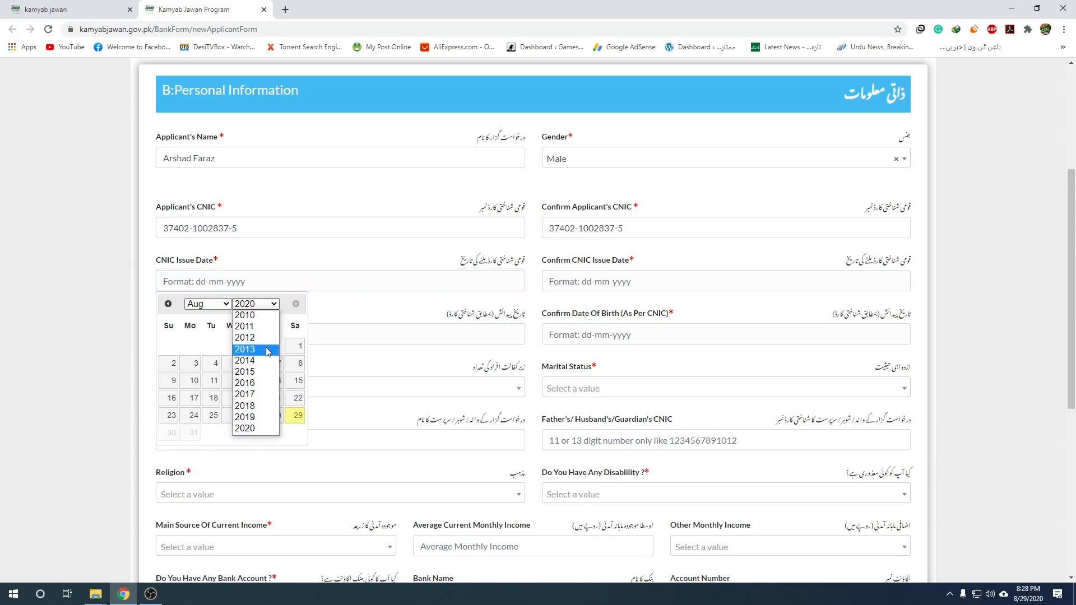
left_click(255, 417)
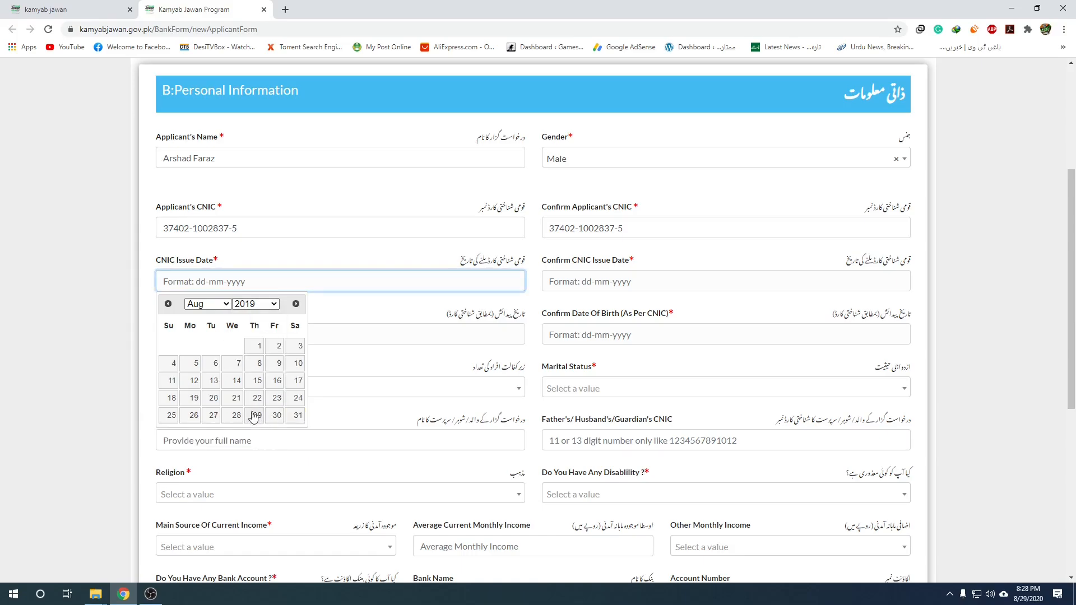
left_click(222, 306)
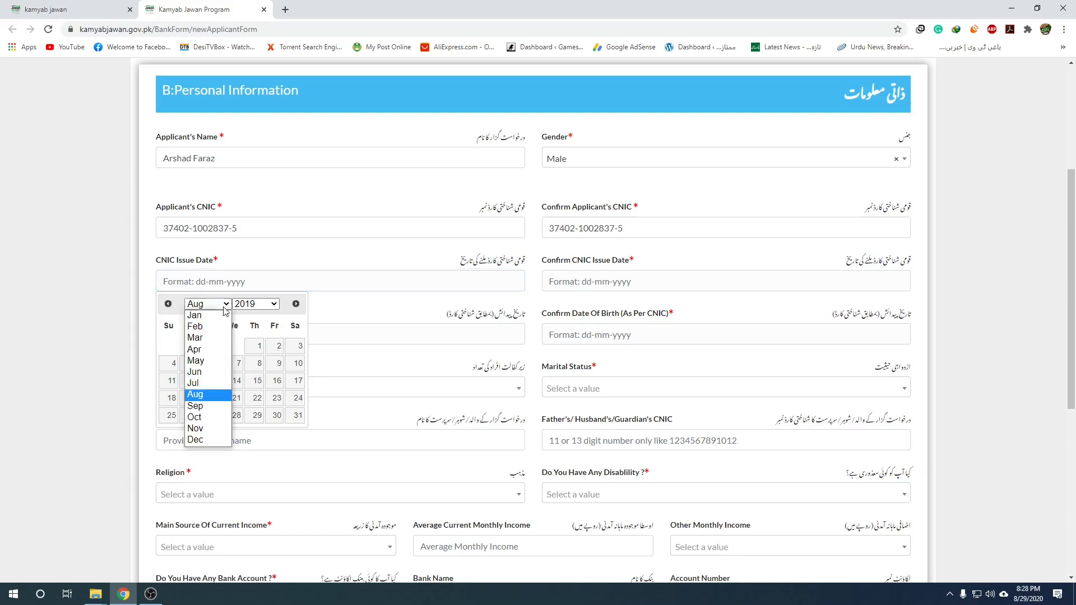
left_click(212, 362)
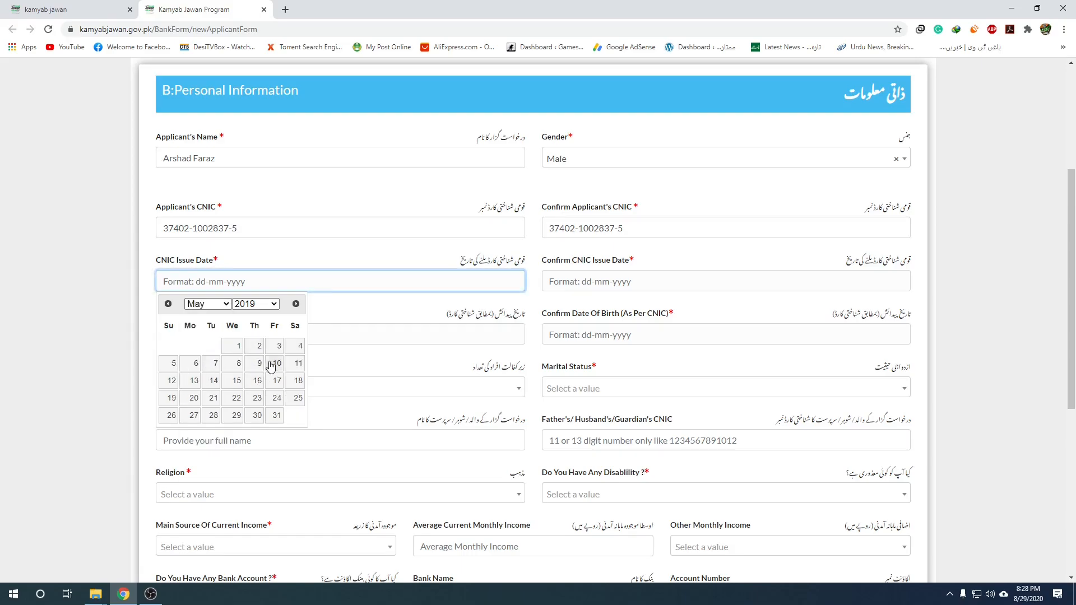
left_click(270, 365)
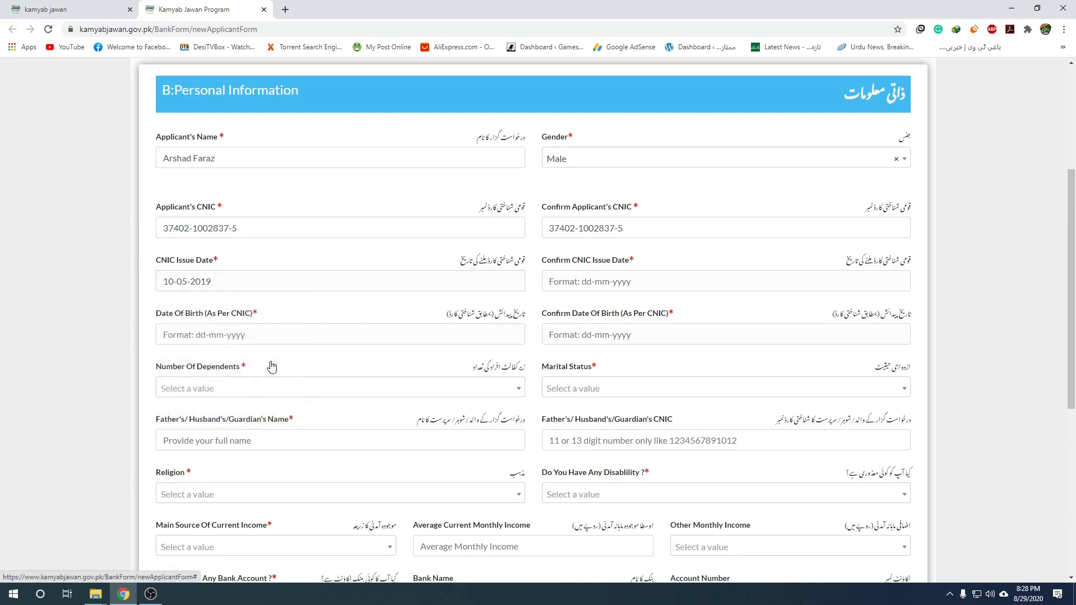
Set Confirm CNIC Issue Date to the same 10-05-2019.
left_click(605, 283)
left_click(656, 304)
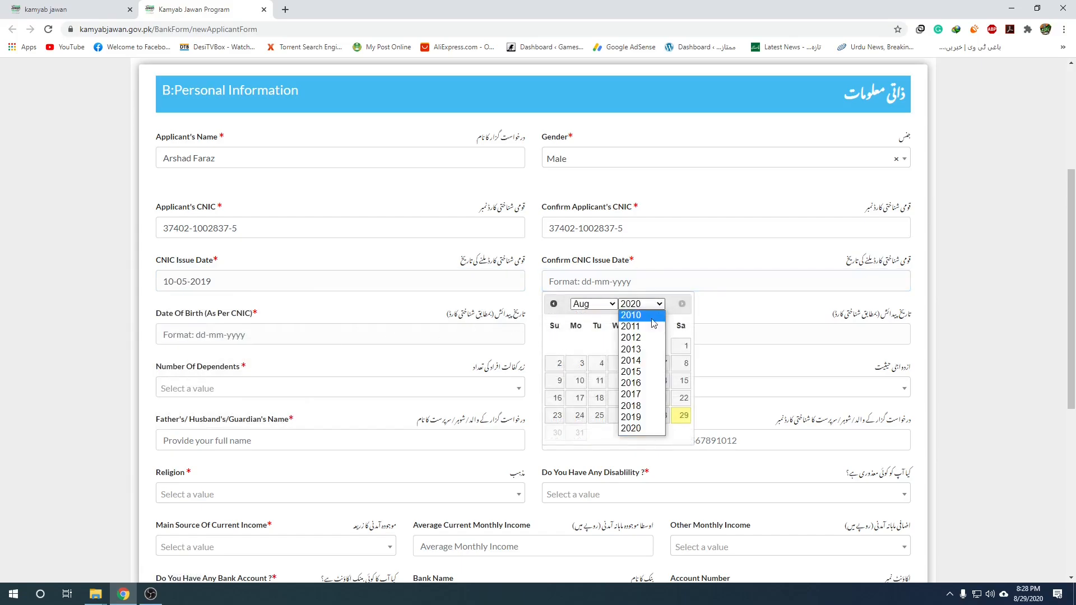
left_click(642, 416)
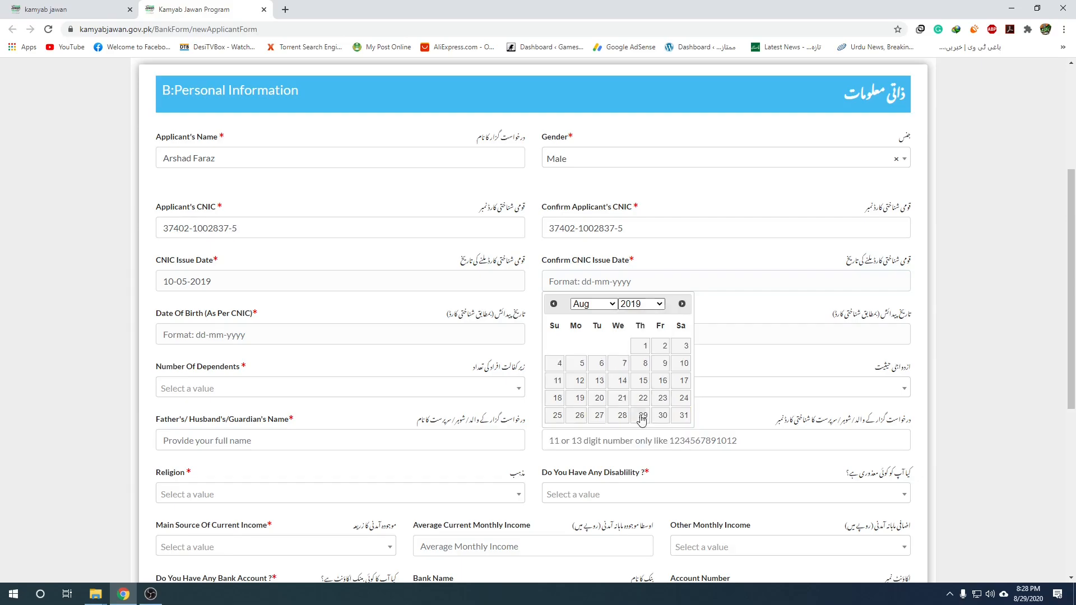
left_click(593, 304)
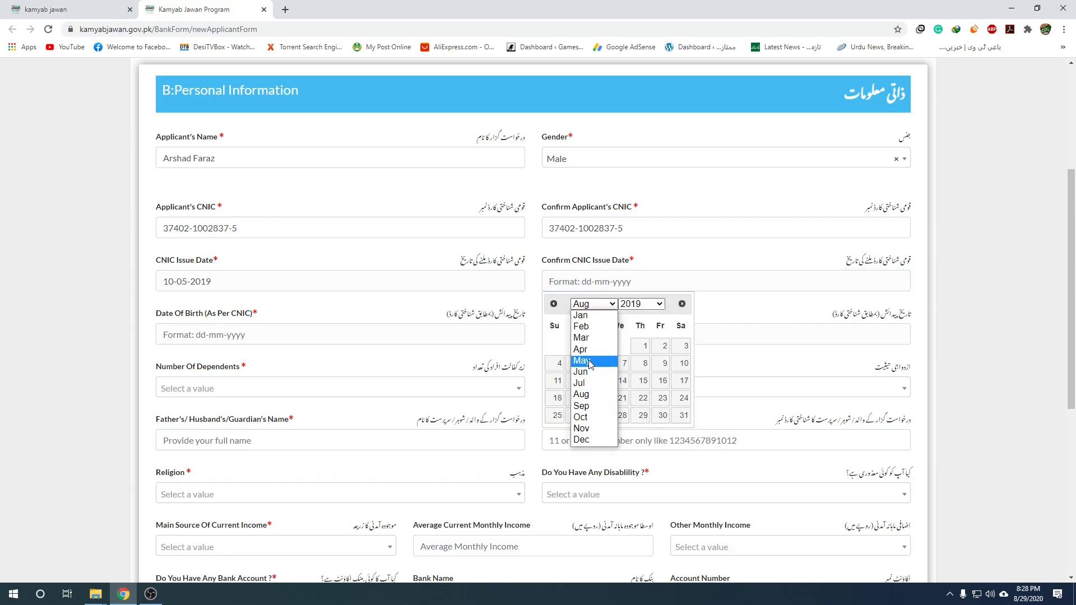
left_click(589, 362)
left_click(660, 364)
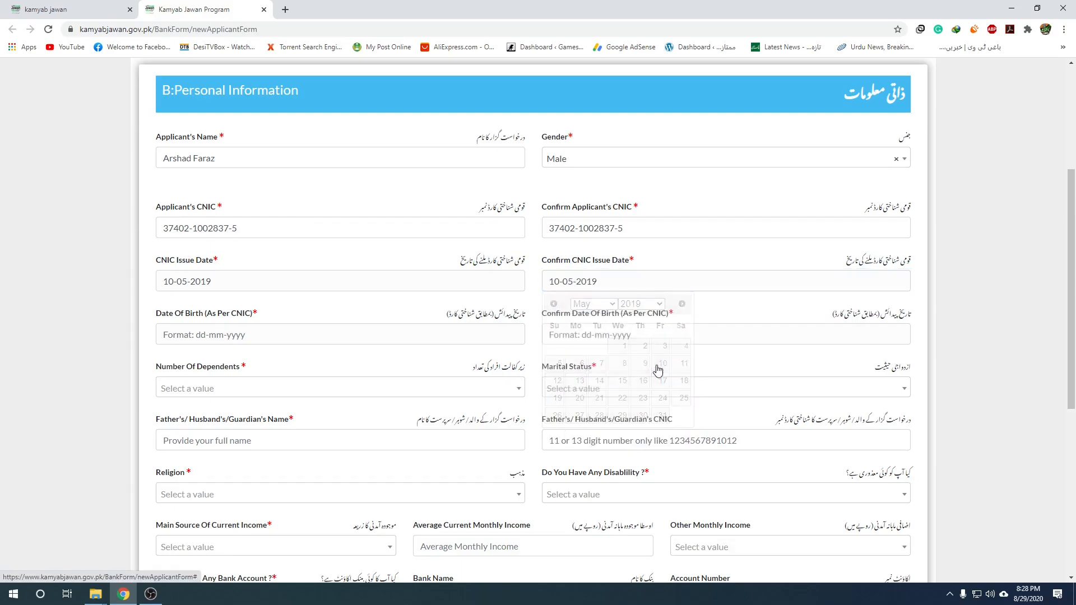
left_click(261, 336)
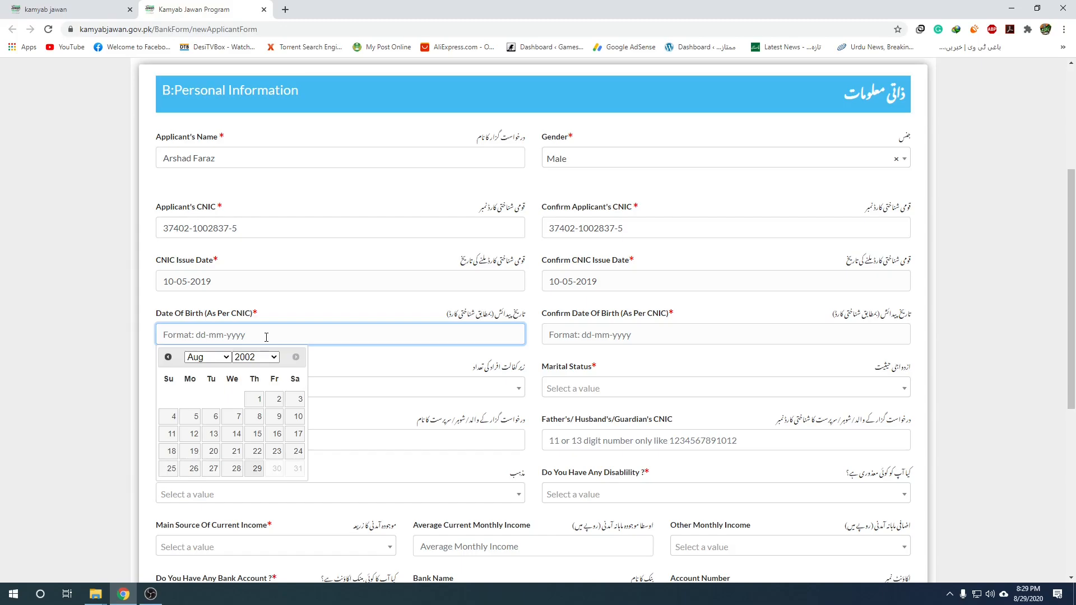
left_click(255, 357)
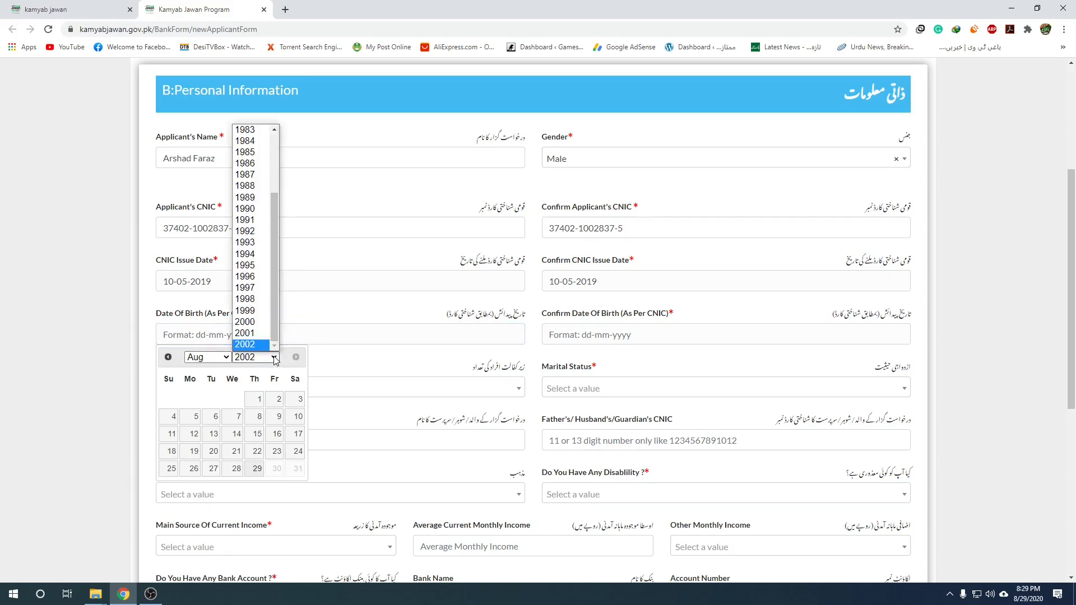
left_click(255, 145)
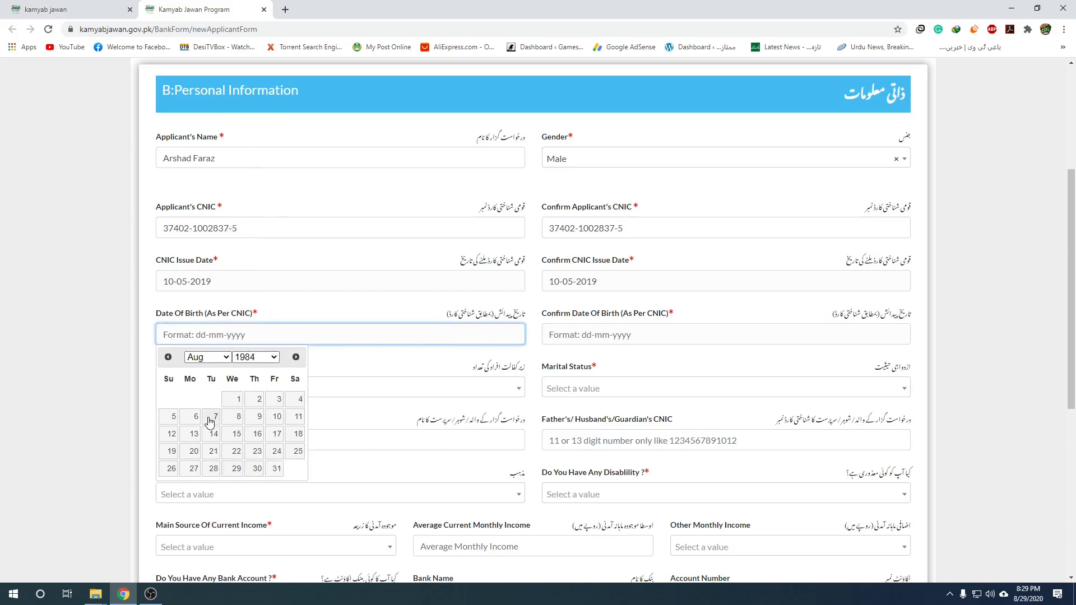
left_click(208, 357)
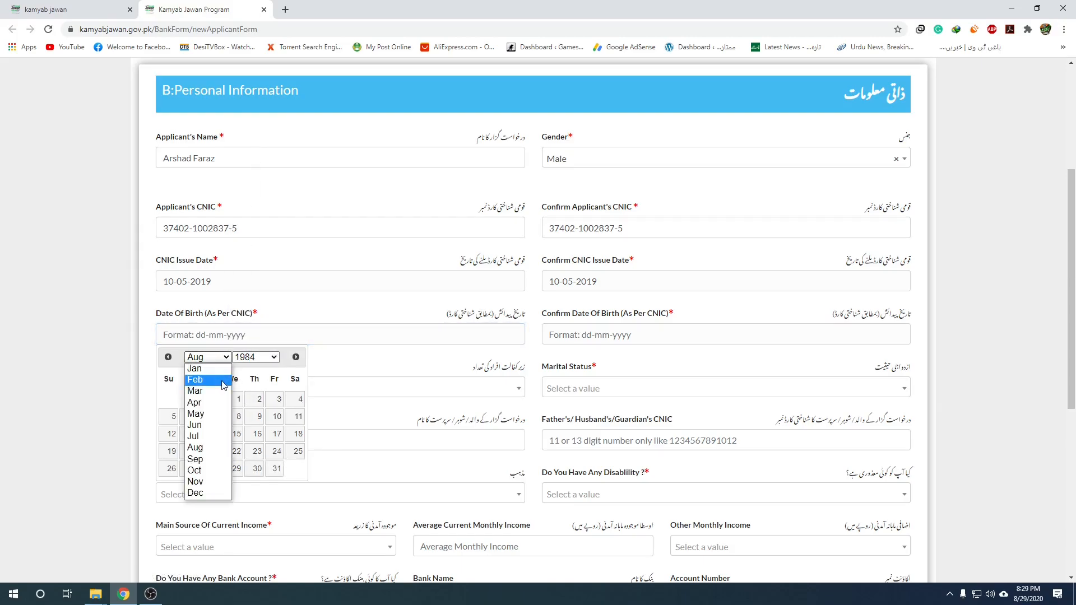
left_click(223, 368)
left_click(258, 399)
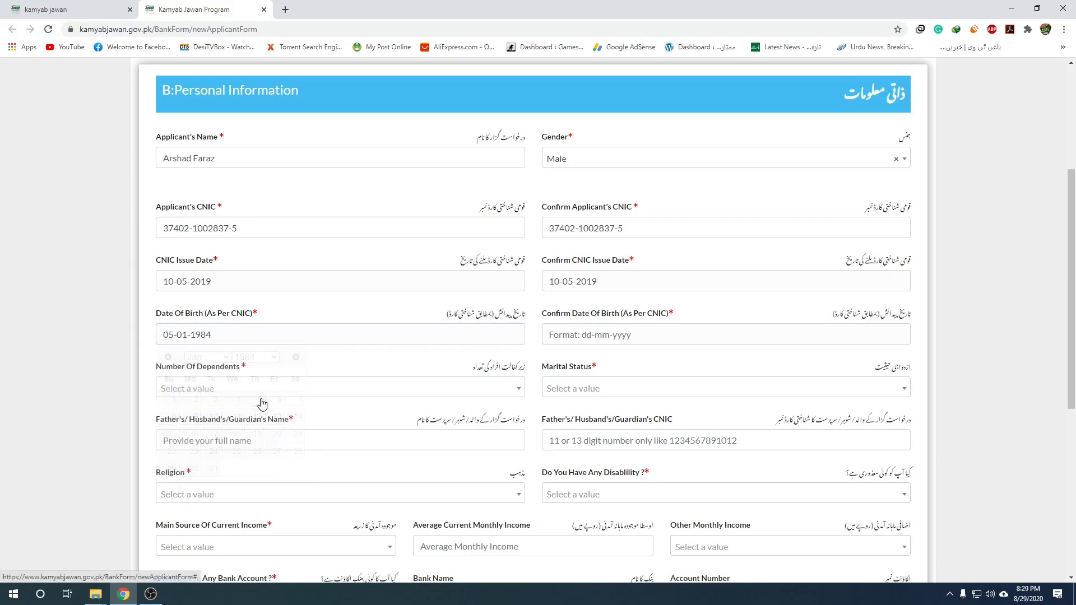
left_click(656, 340)
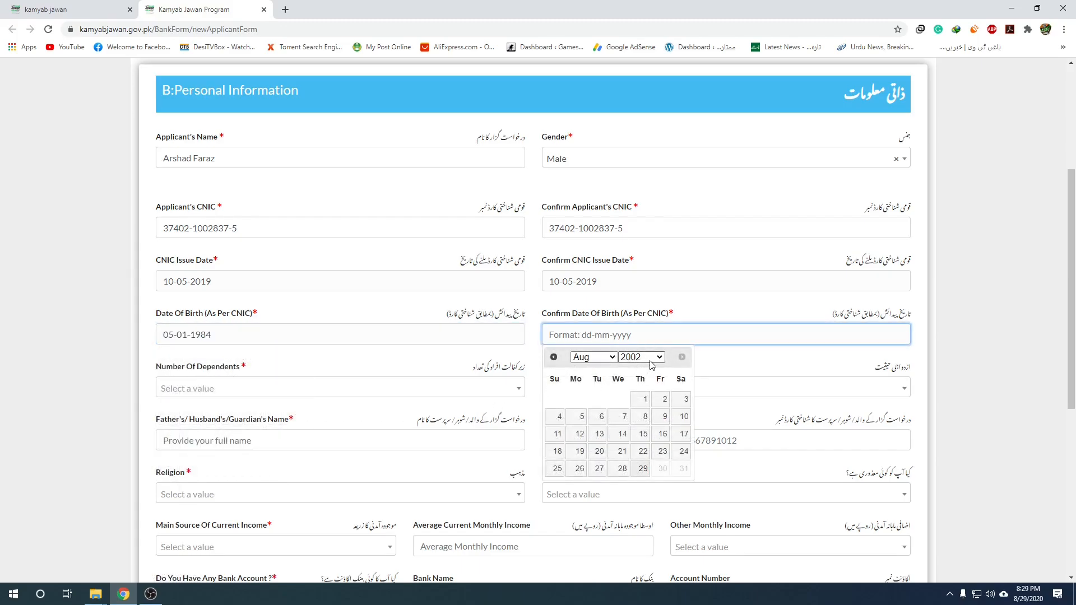
left_click(642, 358)
left_click(651, 147)
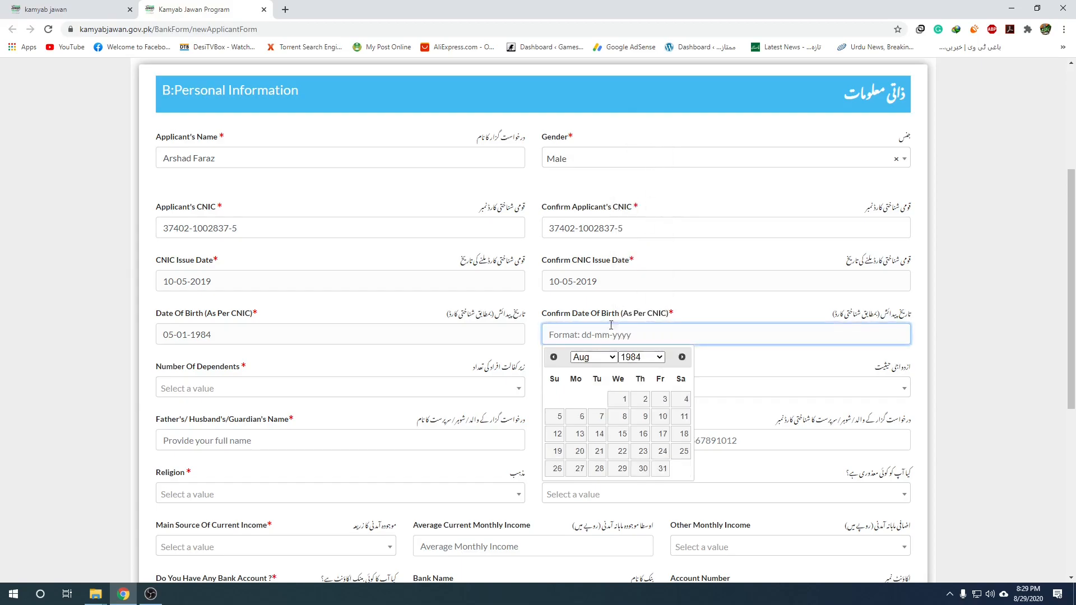
left_click(601, 358)
left_click(580, 368)
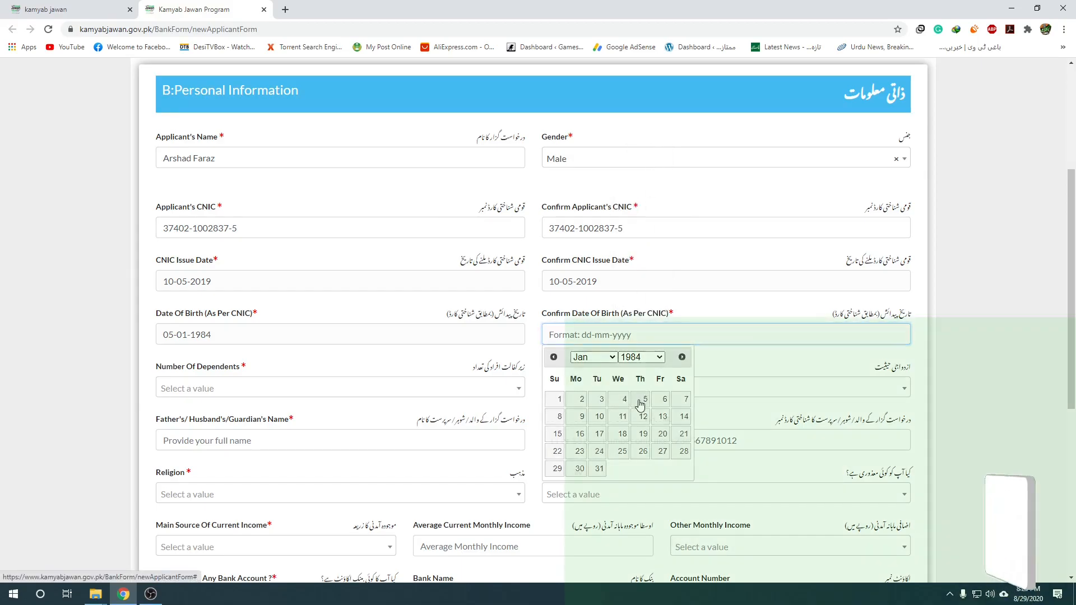
left_click(643, 399)
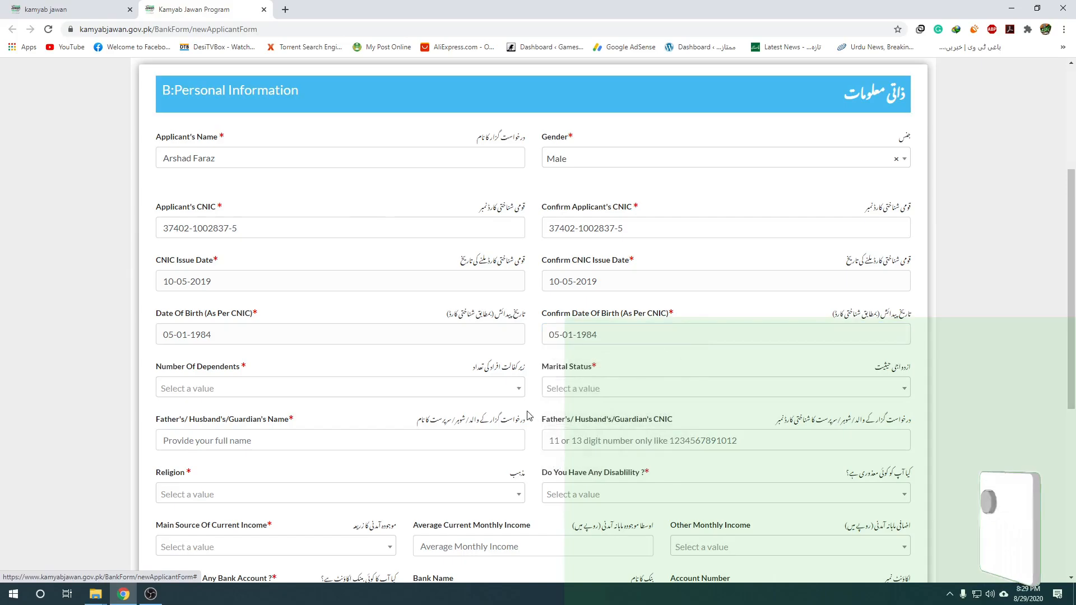
Choose 2 for Number Of Dependents and Married for Marital Status.
left_click(211, 391)
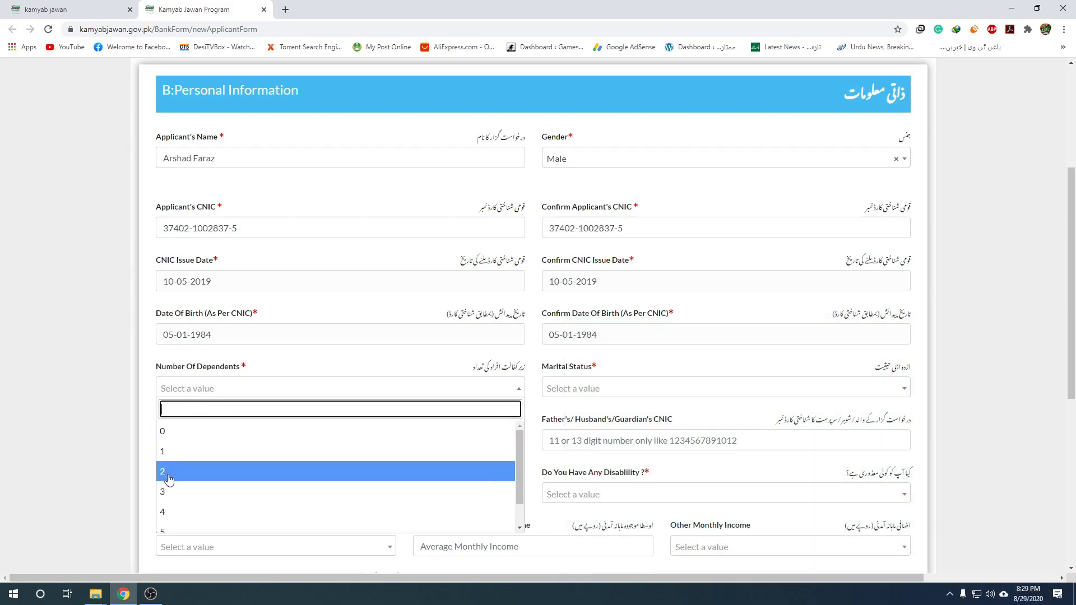
left_click(168, 478)
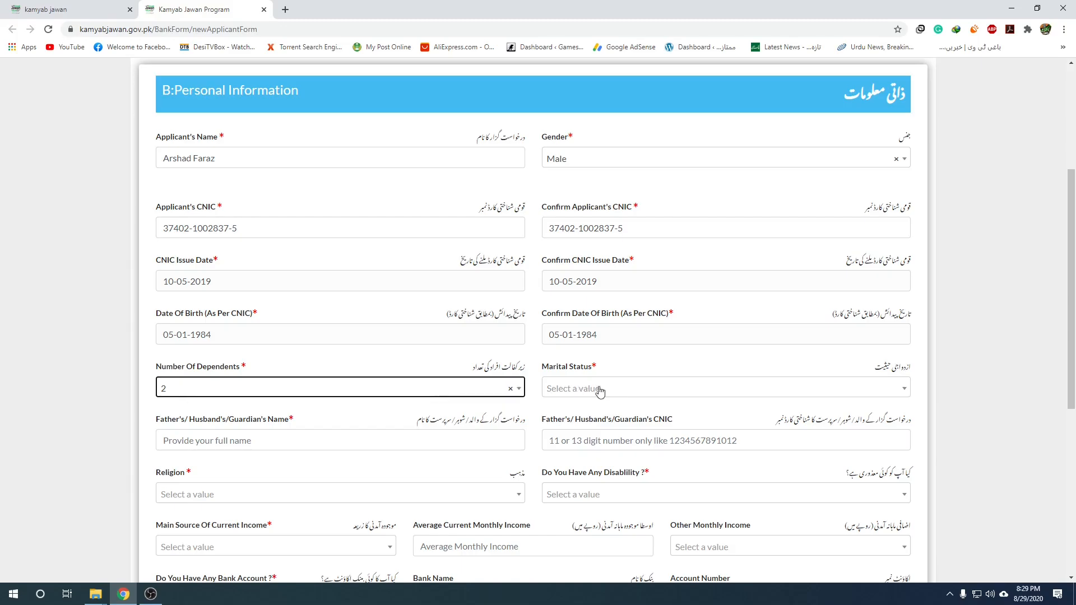
left_click(704, 388)
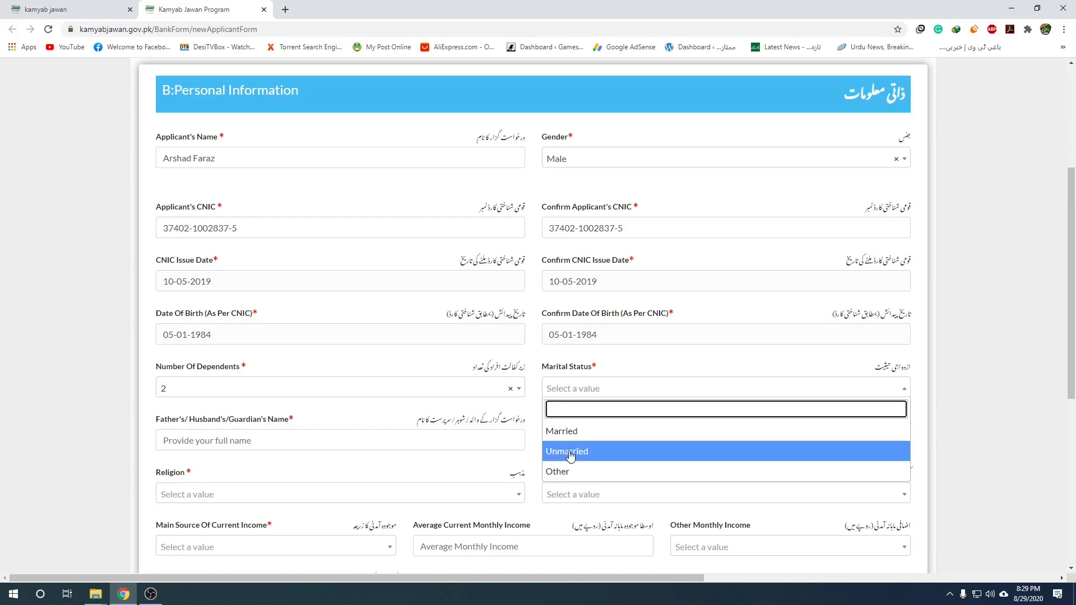
left_click(561, 431)
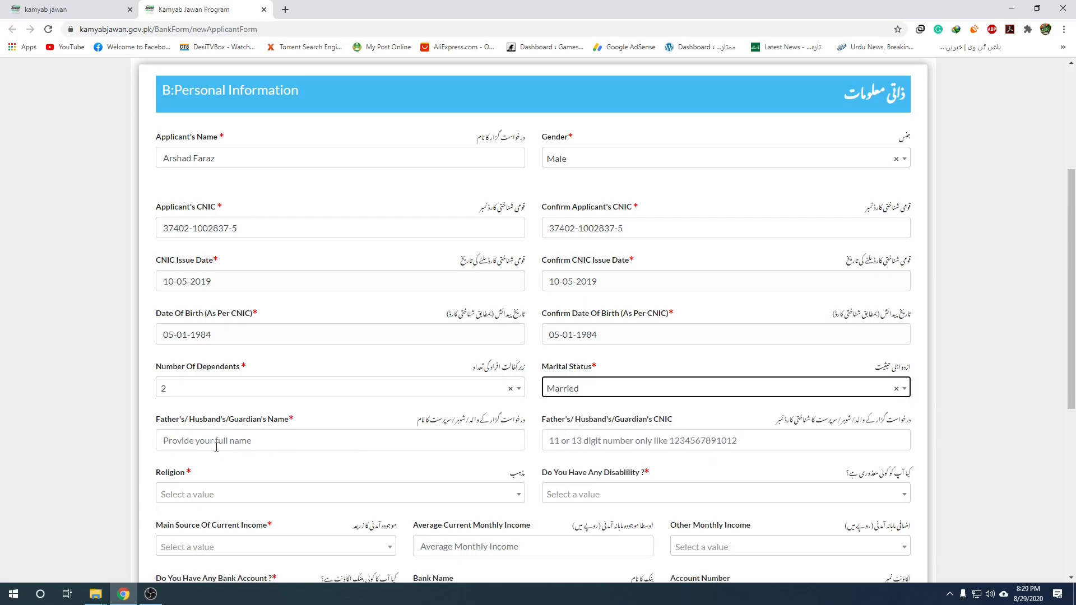
Enter the father's/husband's/guardian's full name.
left_click(255, 443)
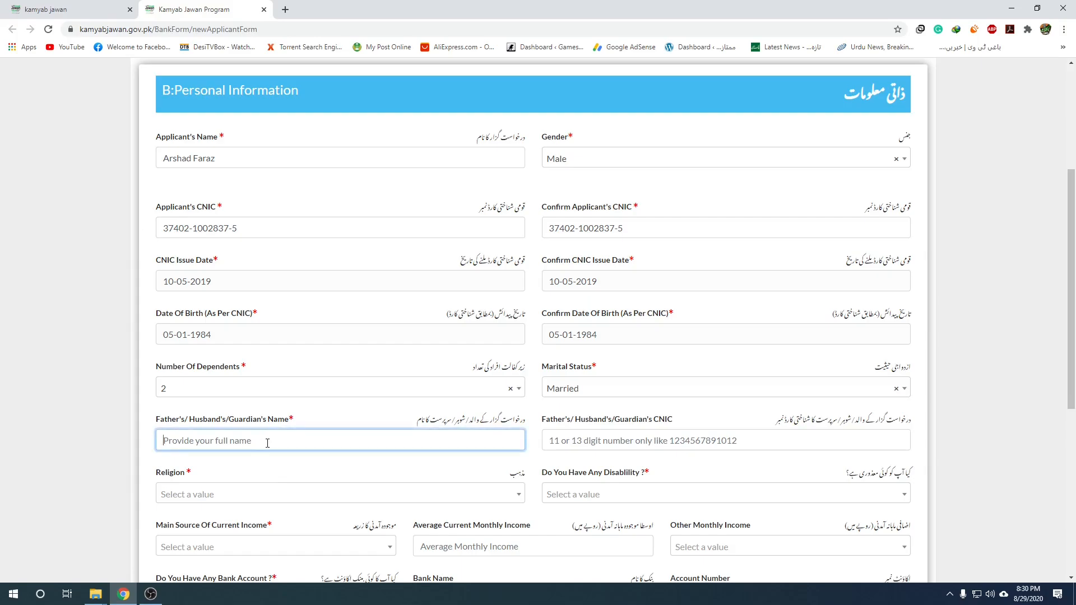
key("Caps_Lock")
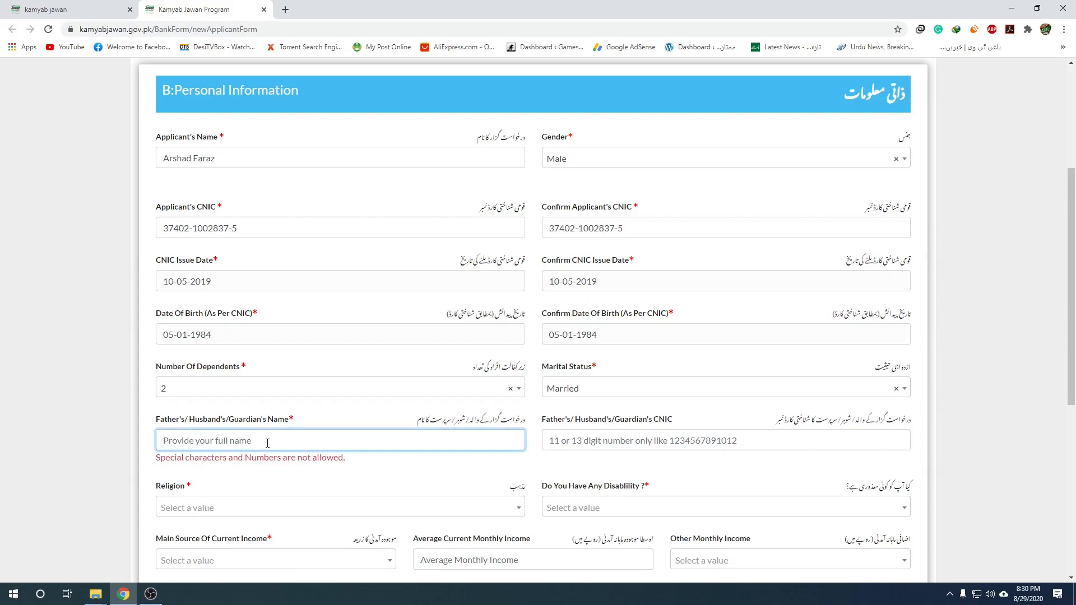
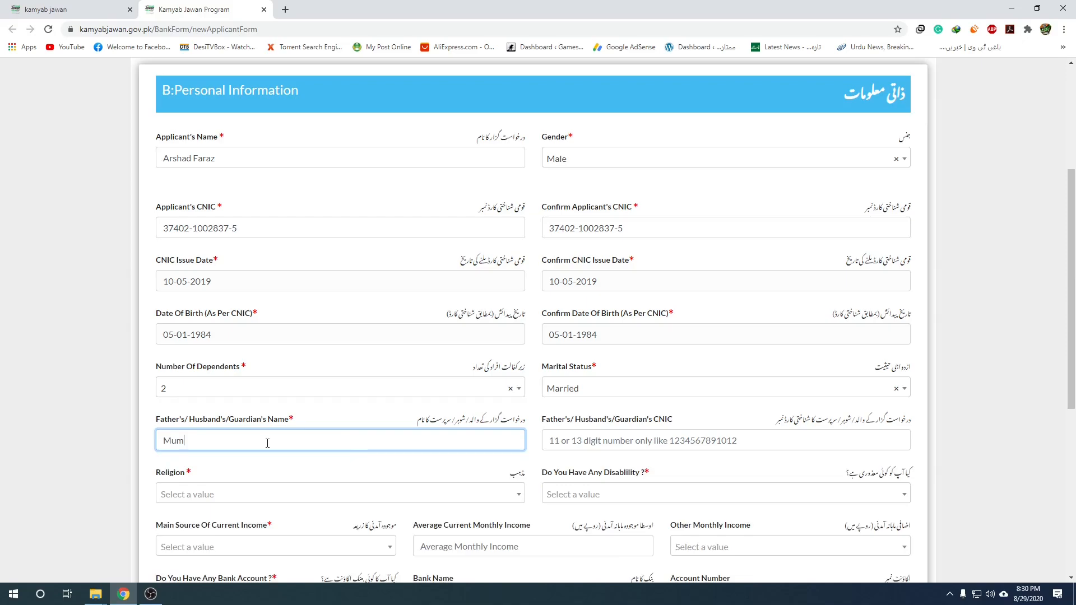
Enter the guardian's 13-digit CNIC number, correcting mistyped digits along the way.
left_click(626, 441)
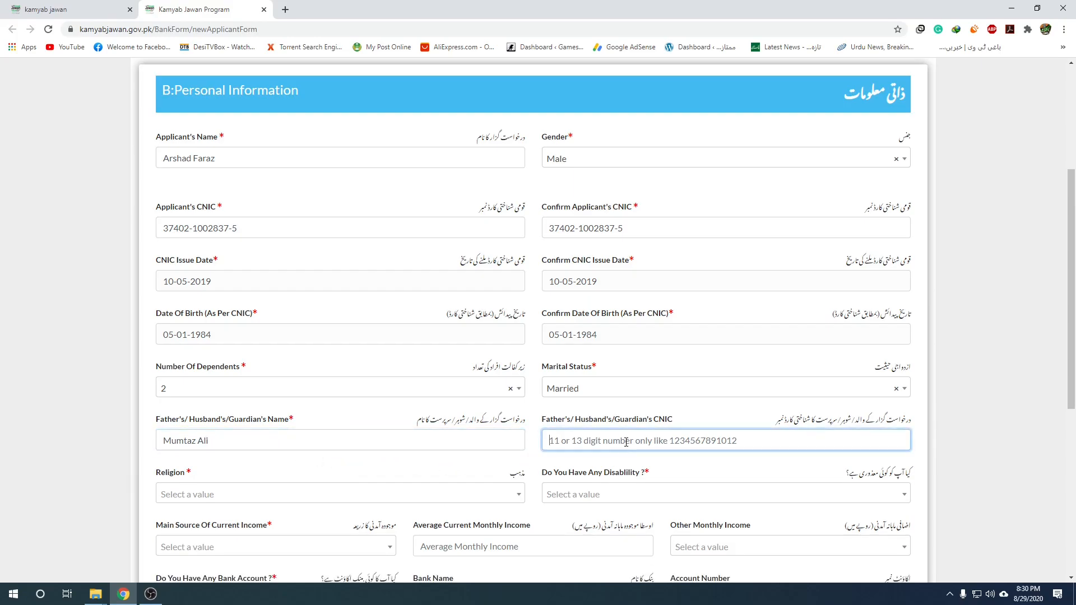
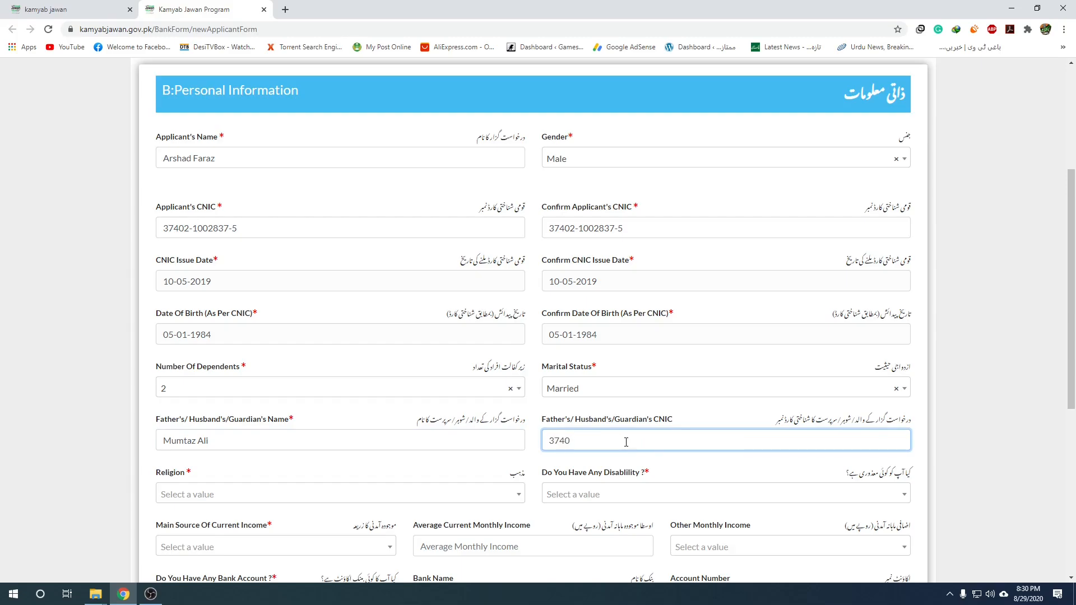
Set Religion to Islam and answer No to the disability question.
left_click(271, 498)
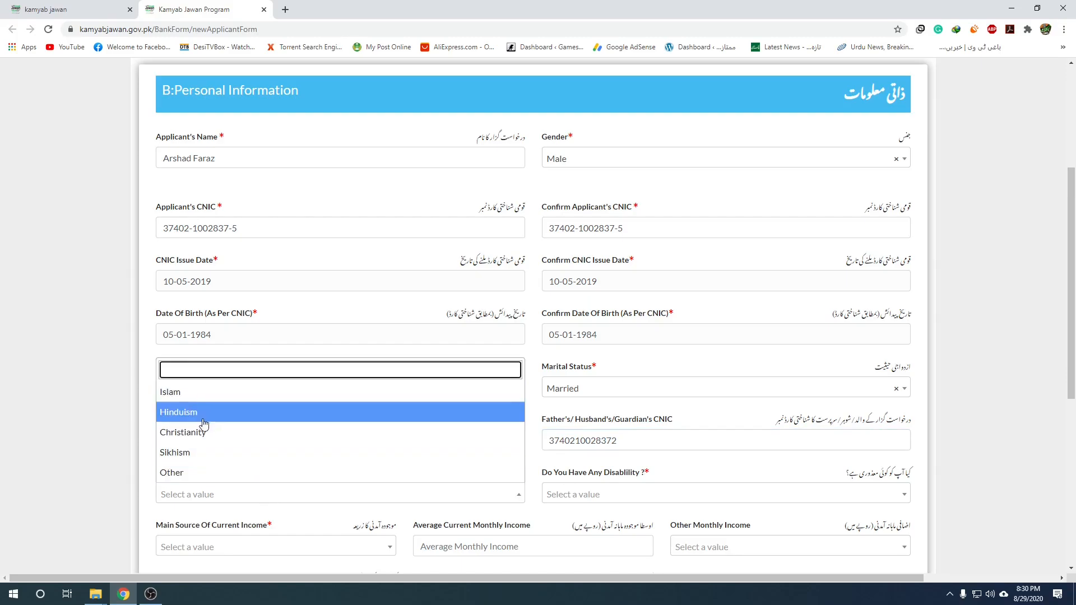
left_click(204, 401)
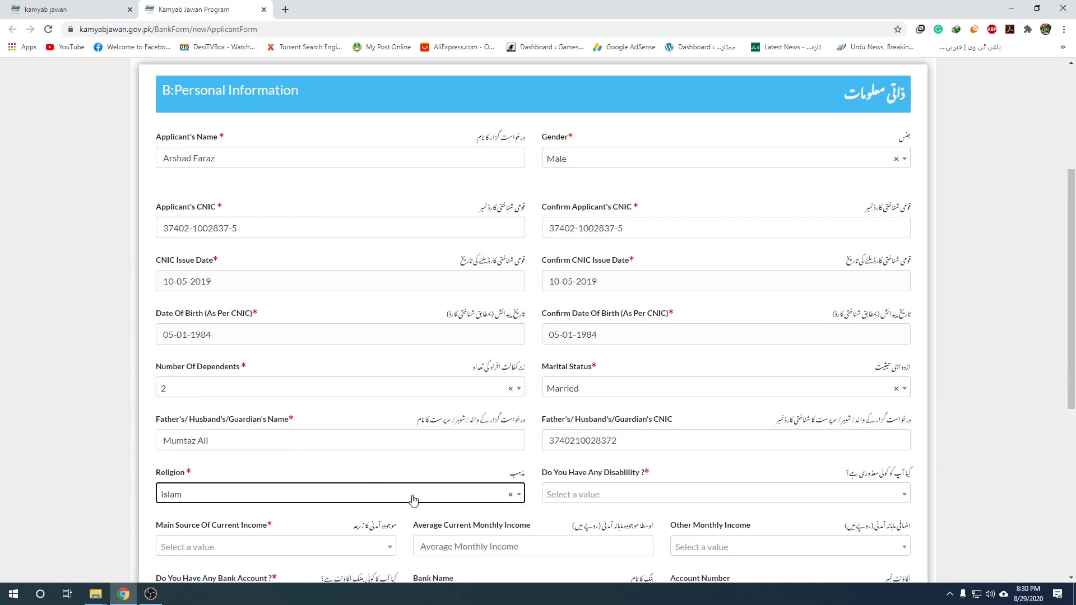
scroll(526, 485, "down", 3)
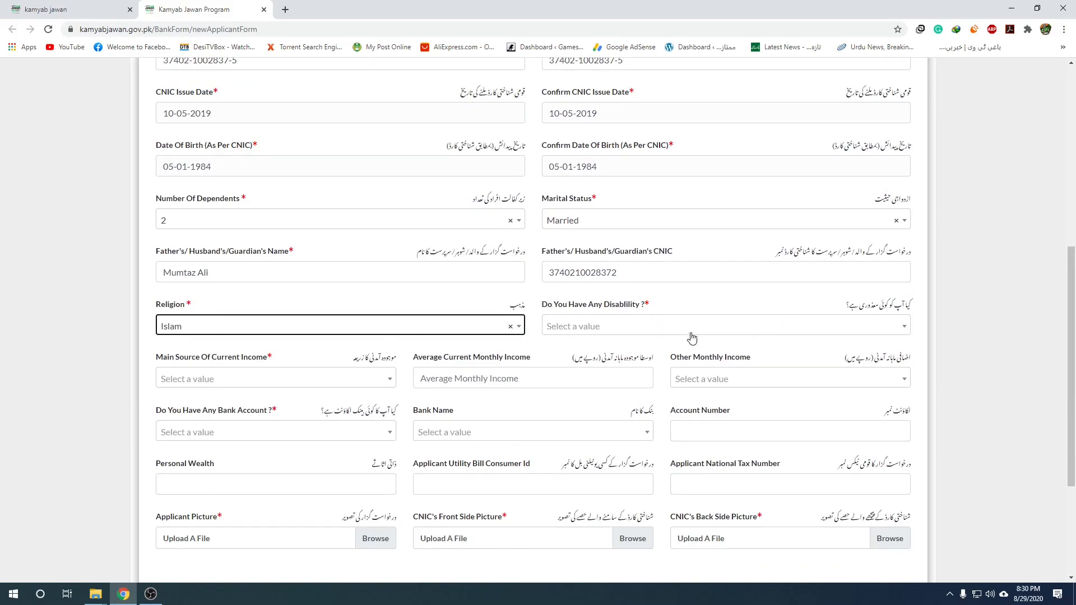
left_click(900, 329)
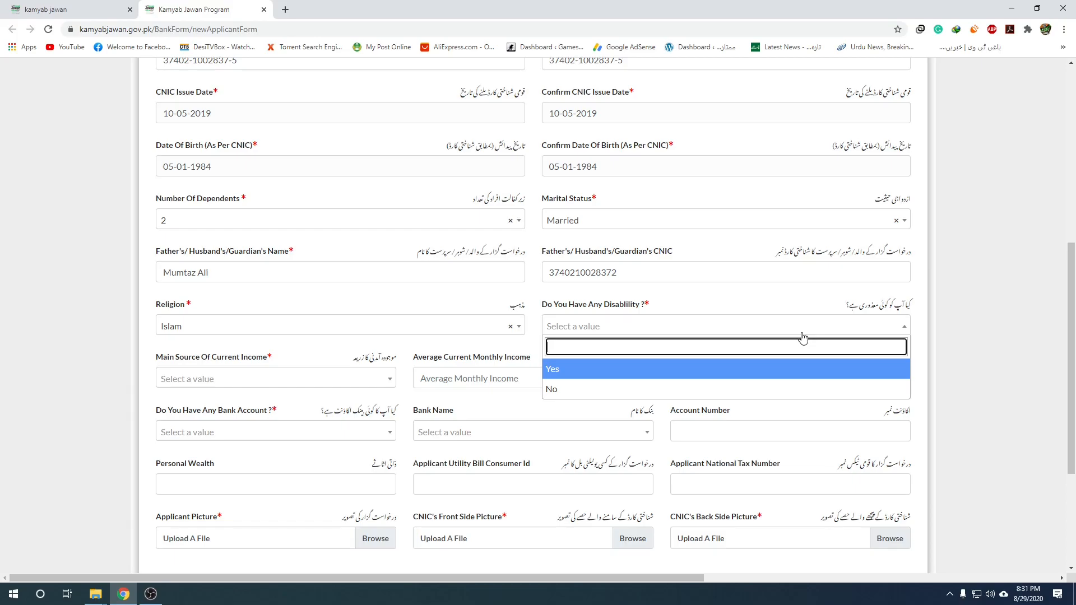
left_click(567, 391)
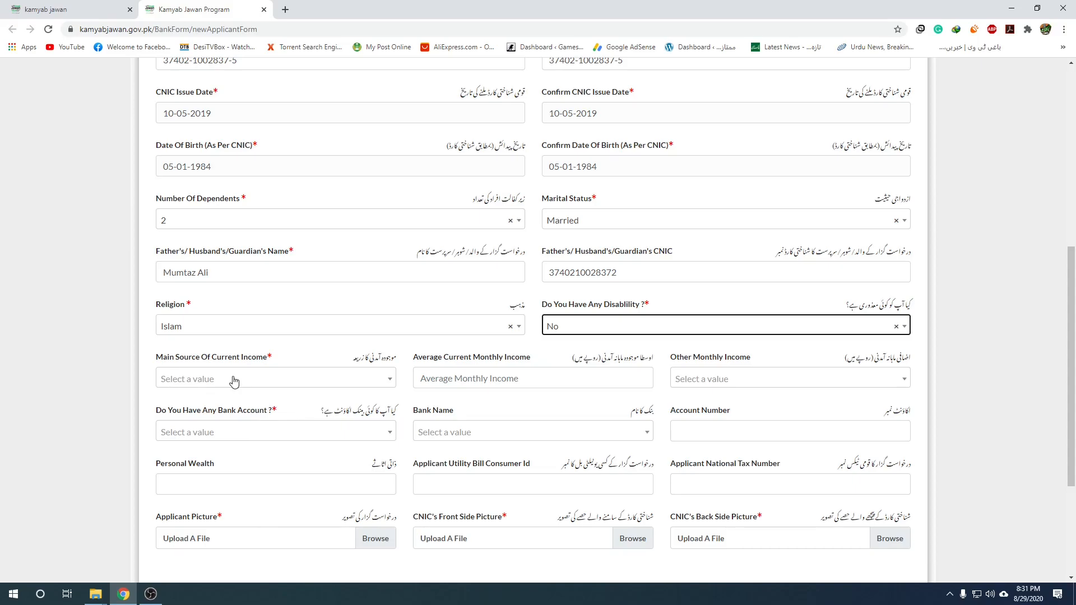
Open the Main Source Of Current Income list and scroll down toward None.
left_click(337, 384)
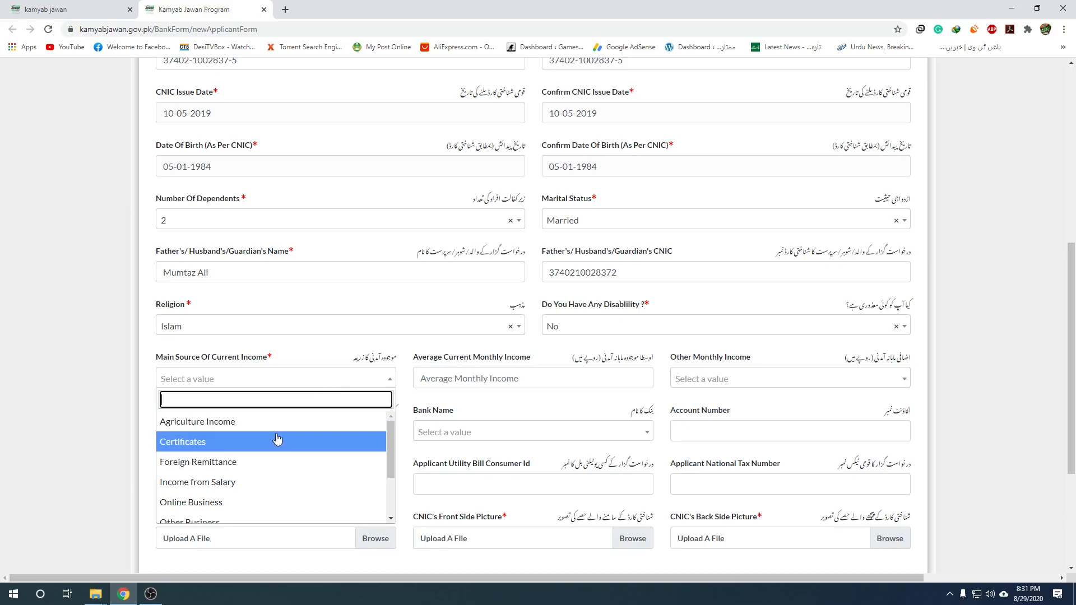
scroll(259, 482, "down", 1)
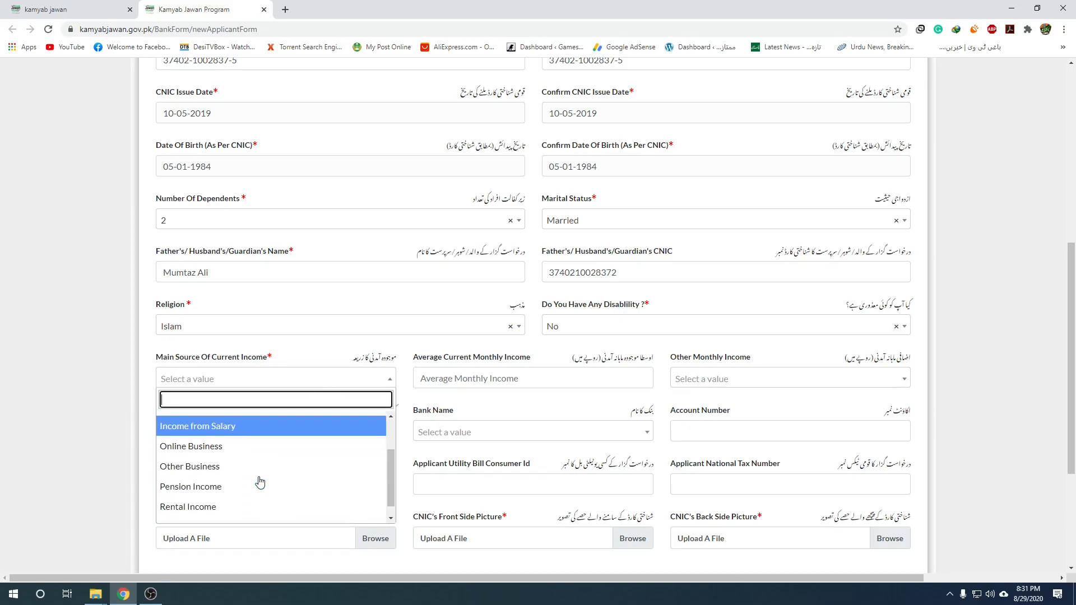
scroll(259, 482, "down", 3)
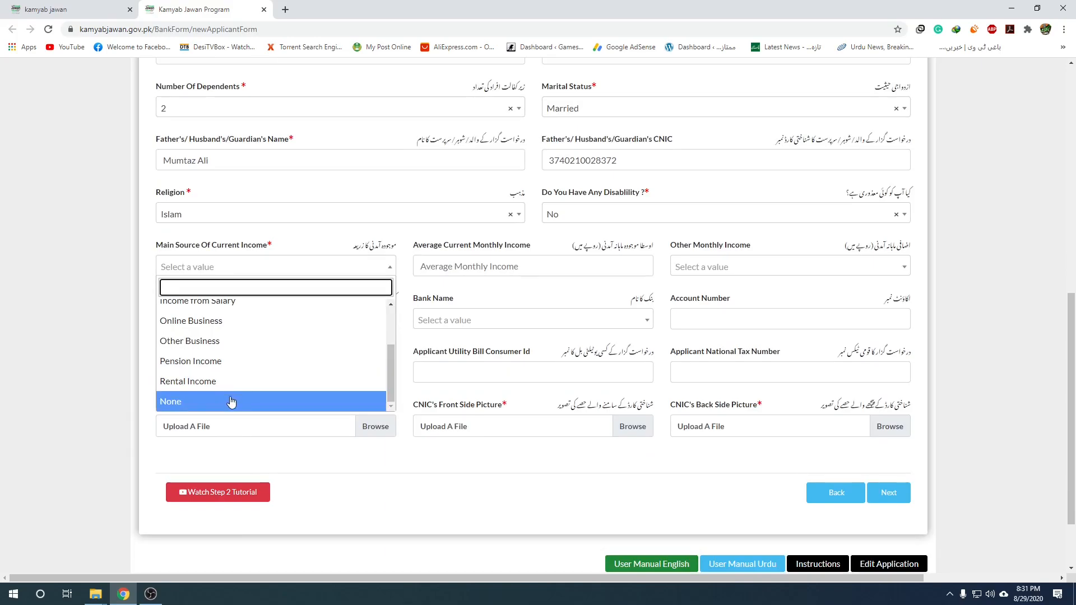
Set Other Monthly Income to Upto Rs 600,000.
left_click(231, 402)
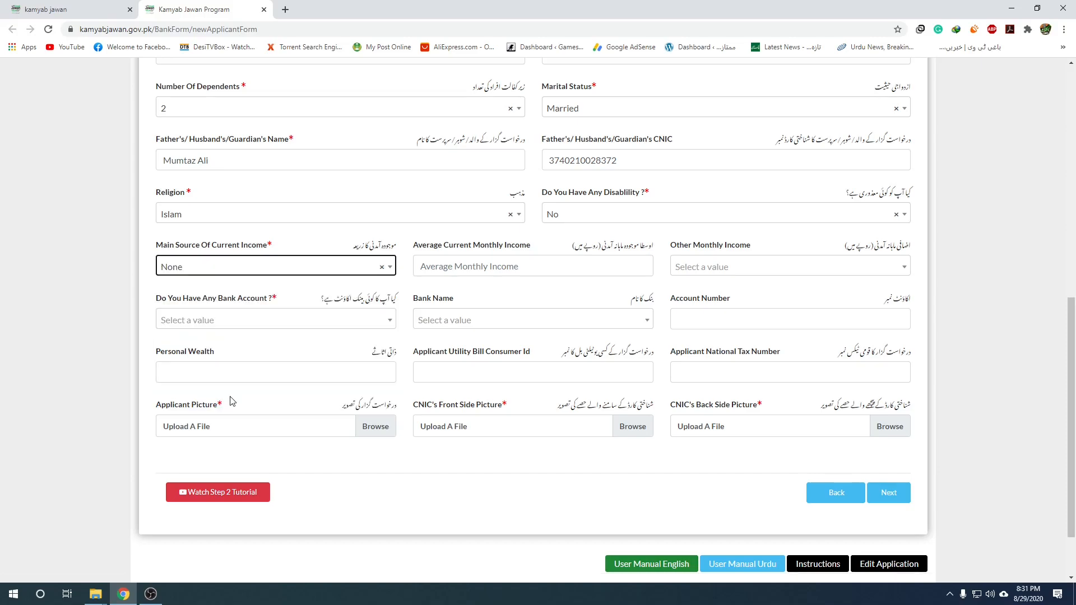
left_click(592, 269)
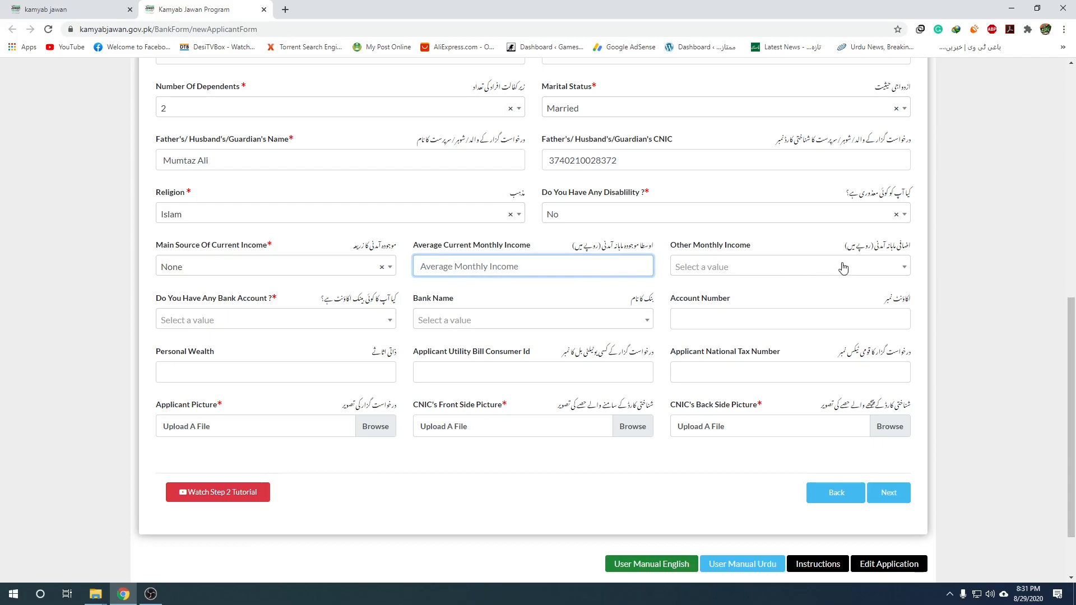
left_click(905, 269)
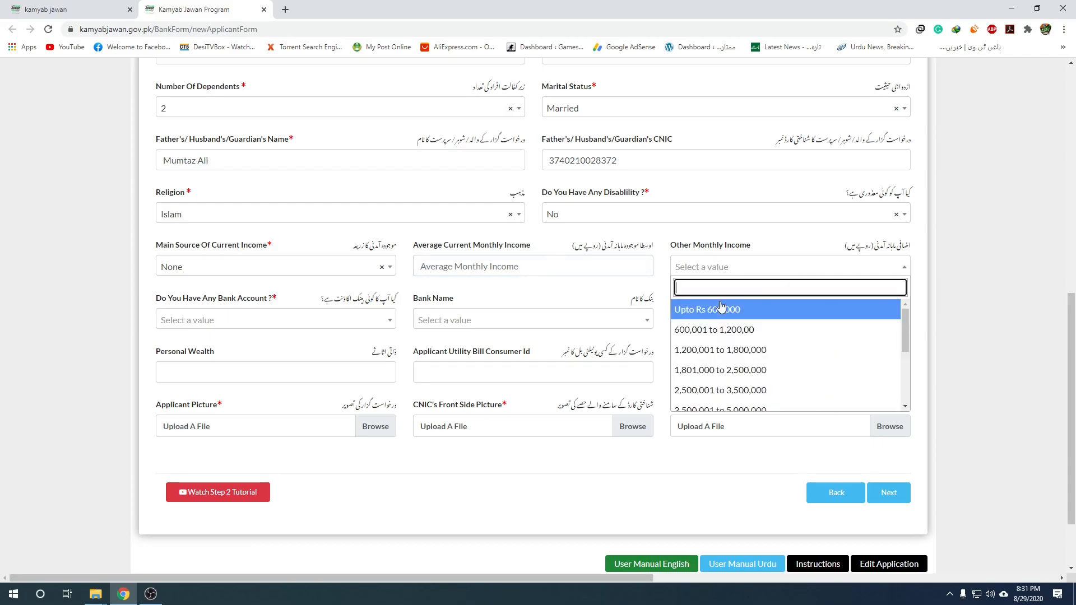
scroll(752, 336, "down", 5)
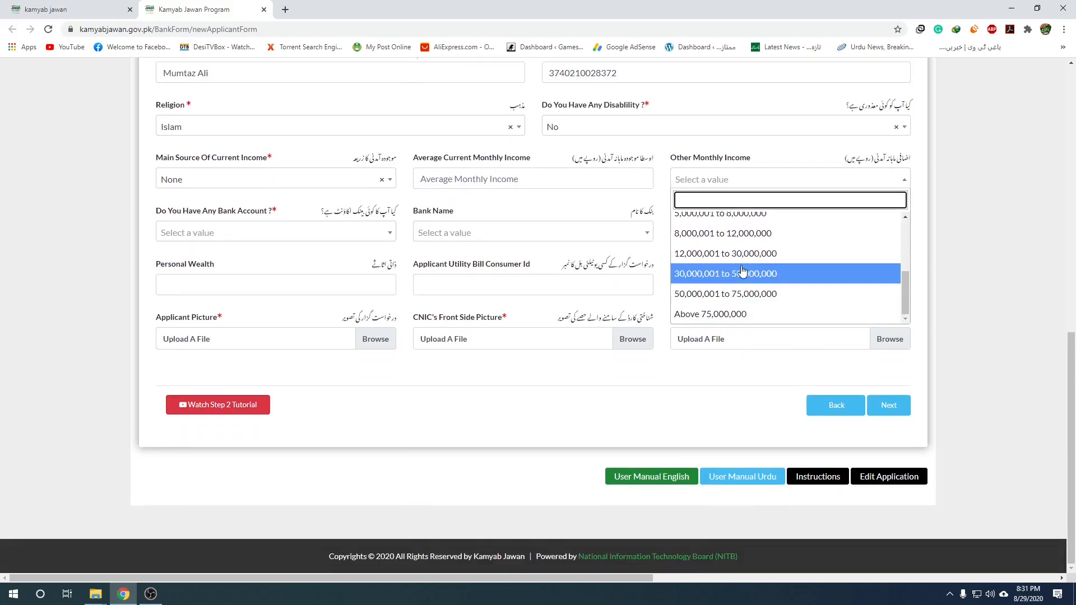
scroll(739, 276, "up", 5)
left_click(723, 222)
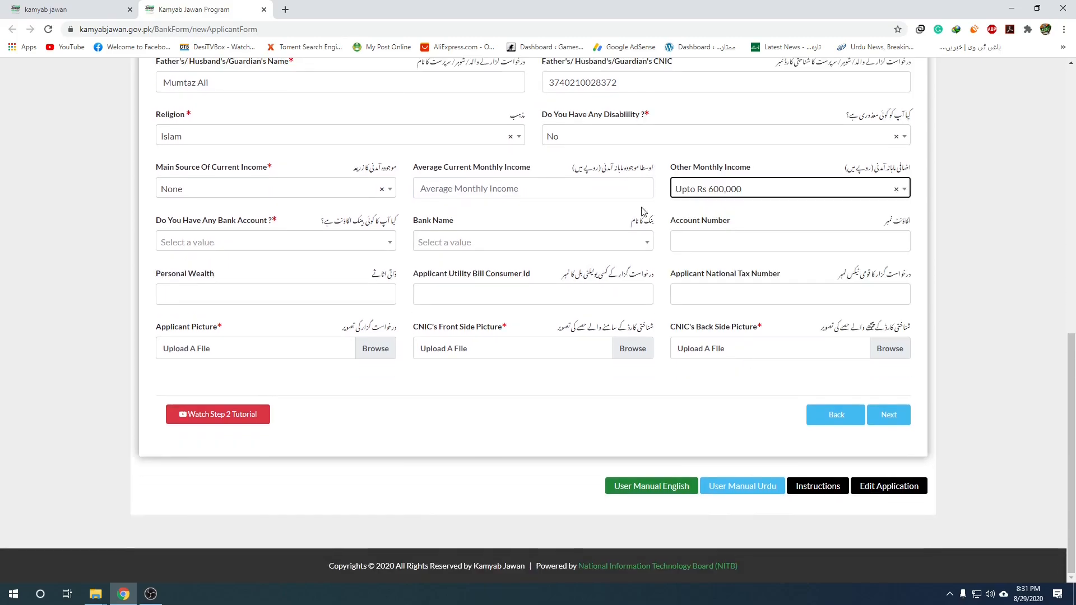
left_click(496, 187)
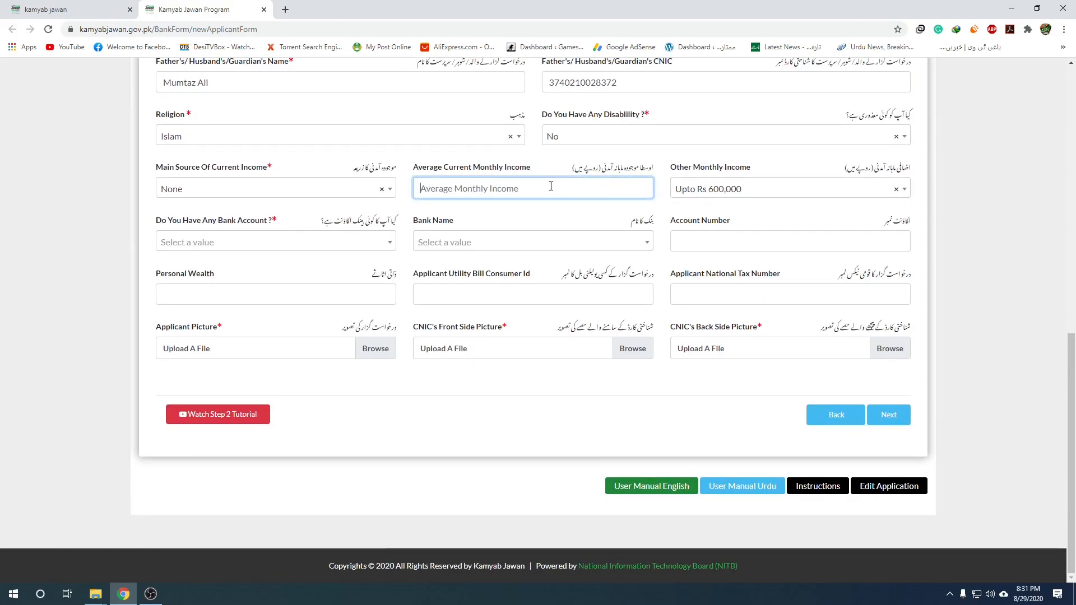
Change Main Source of income to Income from Salary and enter average monthly income 40000.
left_click(318, 191)
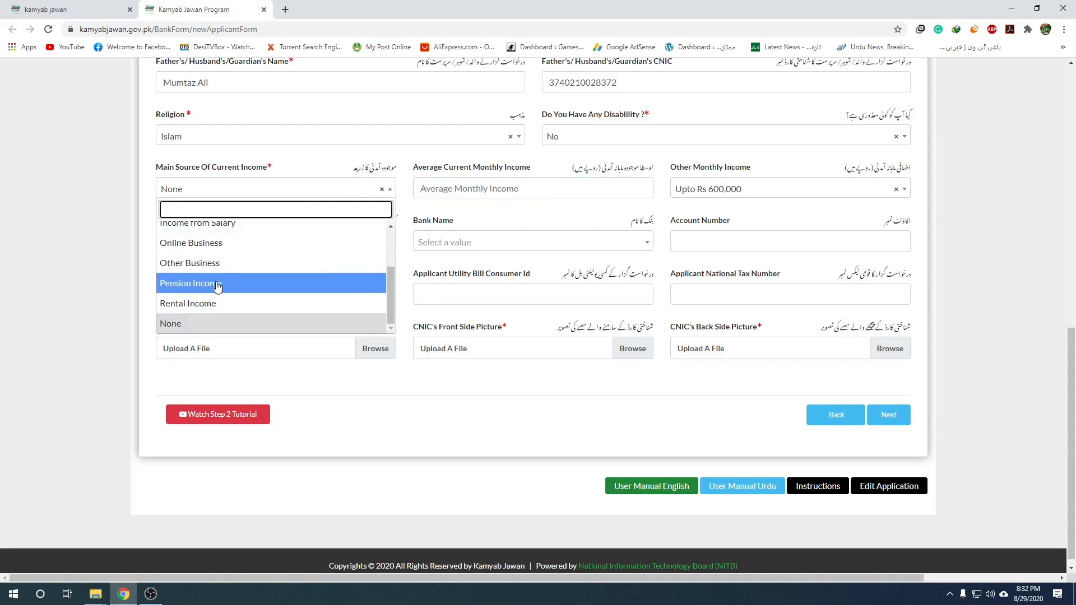
scroll(218, 250, "up", 2)
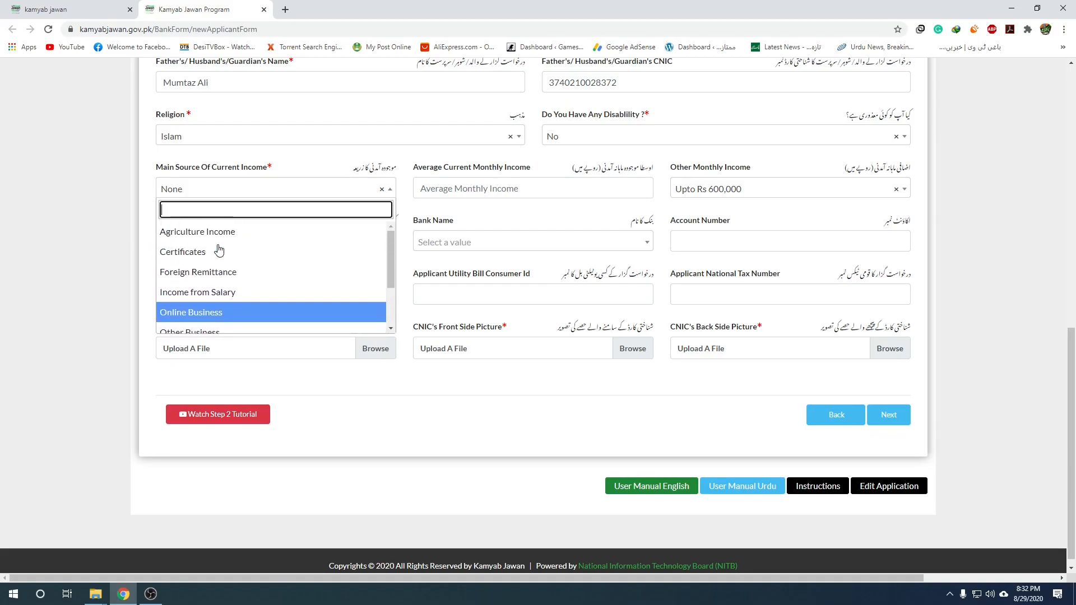
left_click(218, 298)
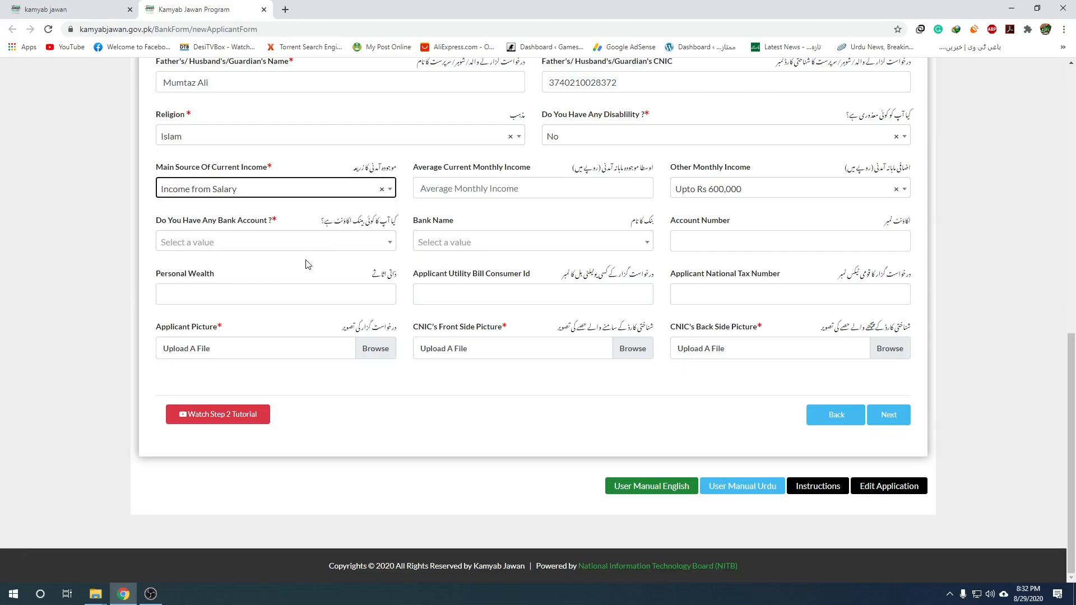
left_click(432, 194)
type("400000")
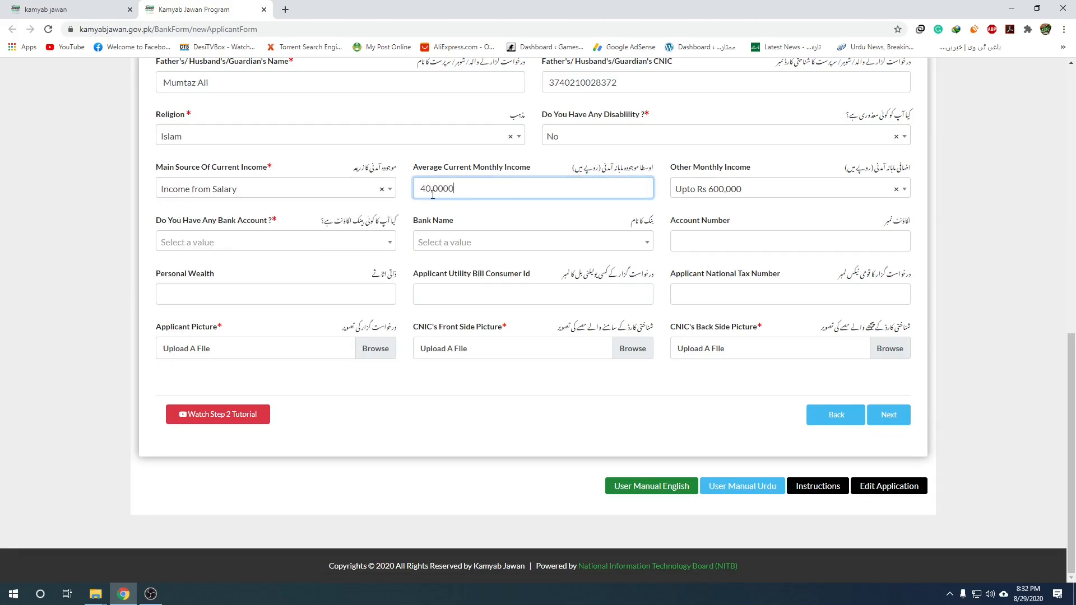
key("BackSpace")
Answer No to having a bank account, leaving bank name and account number blank.
left_click(344, 242)
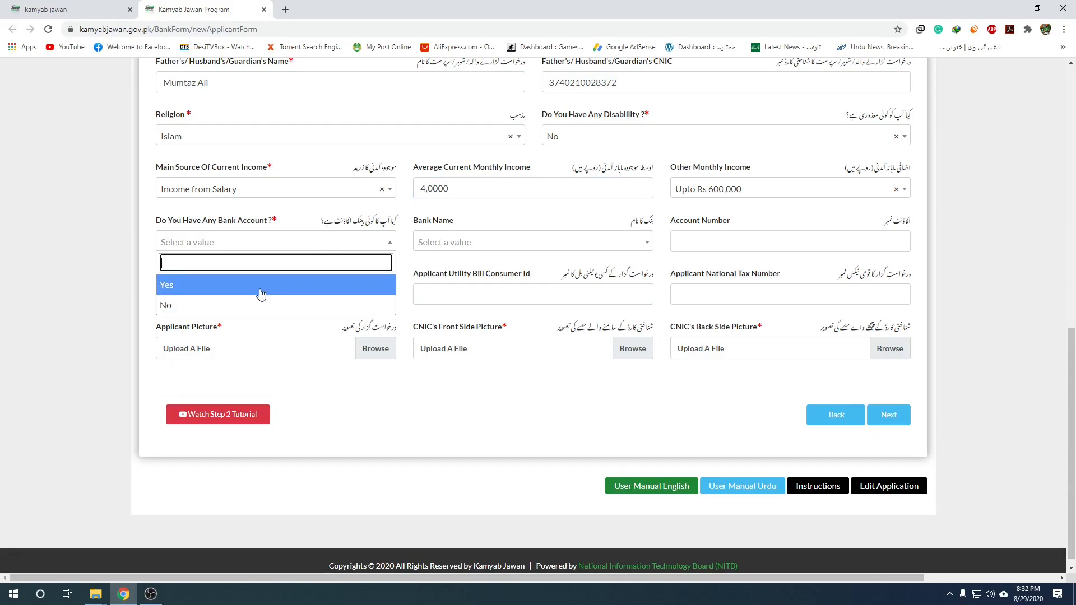
left_click(254, 305)
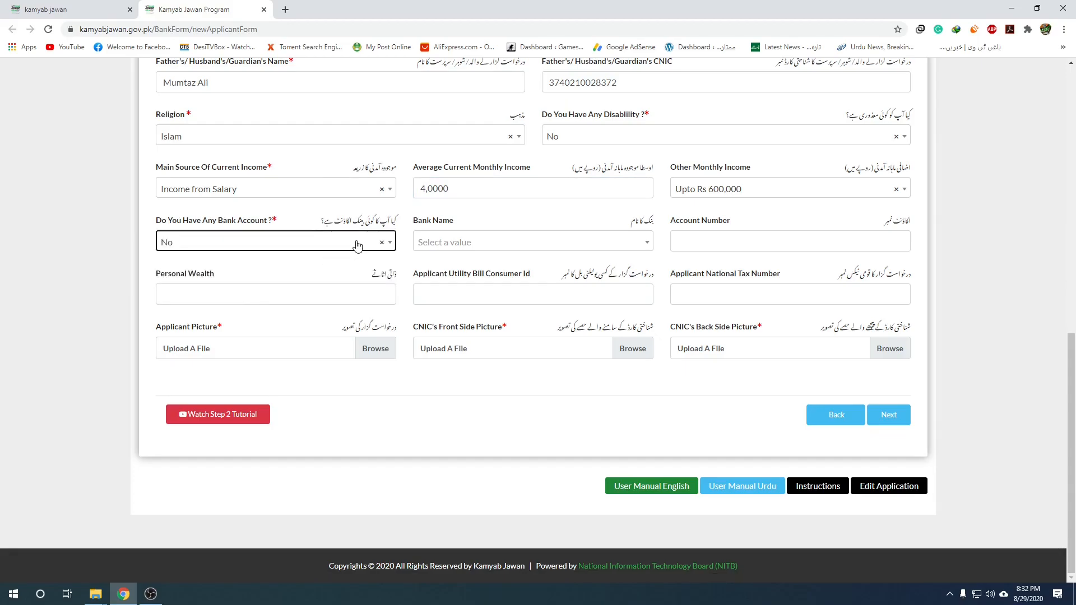
left_click(543, 246)
left_click(544, 247)
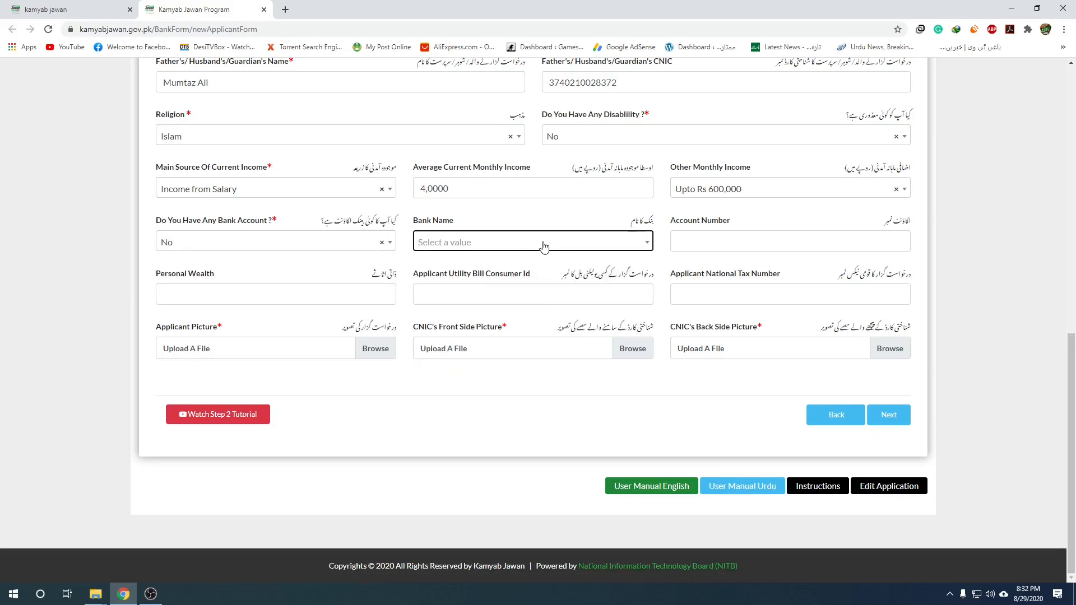
left_click(740, 244)
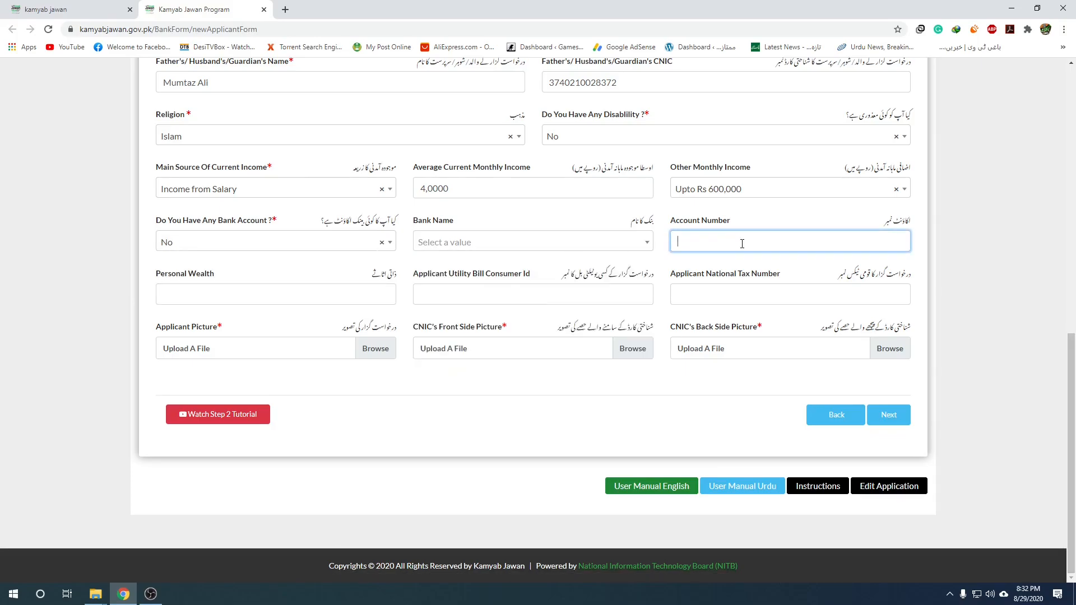
left_click(314, 298)
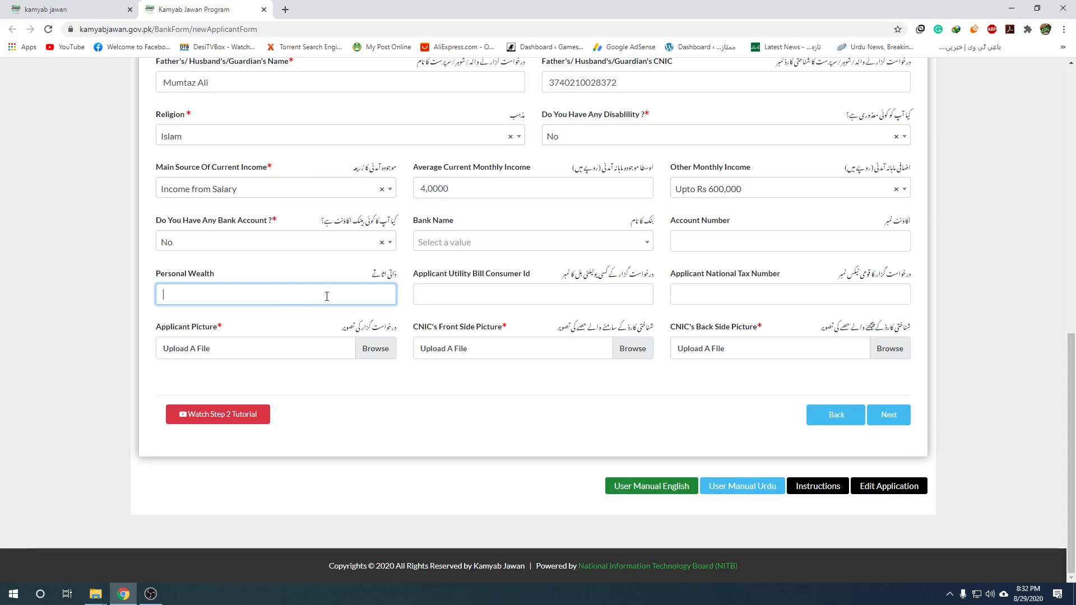
Enter the applicant's utility bill consumer ID.
left_click(481, 294)
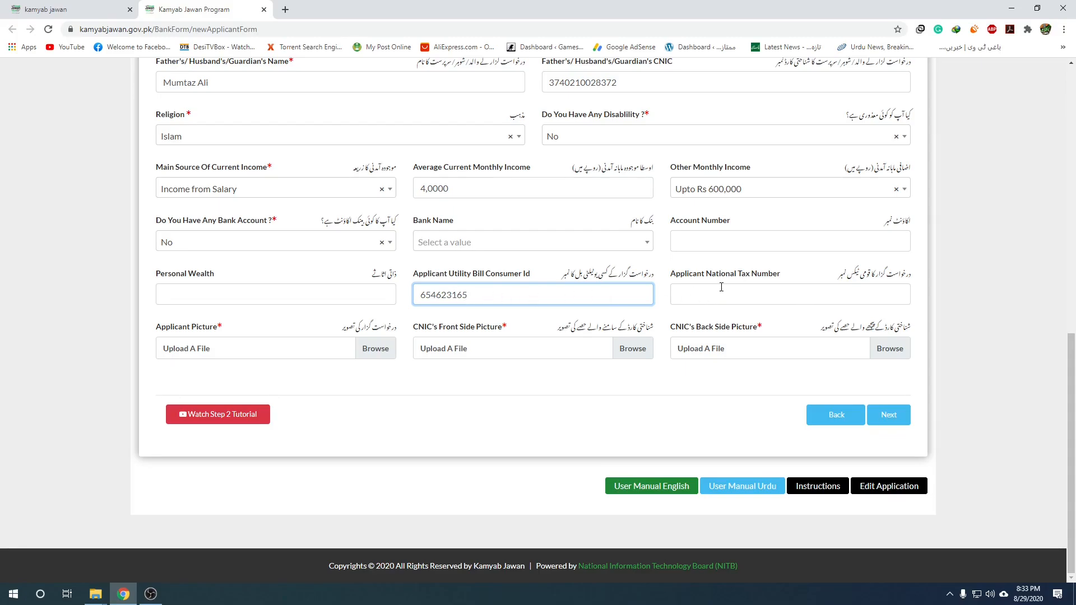
left_click(768, 293)
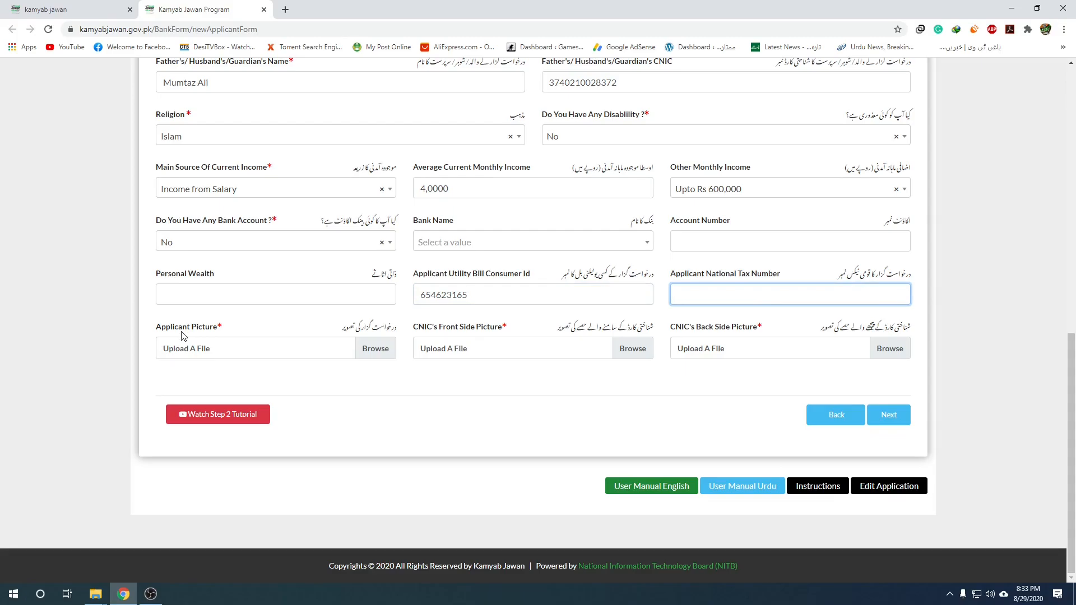
Attach 0001 (2) - Copy.jpg, android-nougat-logo.jpg and image09.png as applicant, CNIC front and back pictures, then go to Step 3.
left_click(375, 350)
double_click(251, 106)
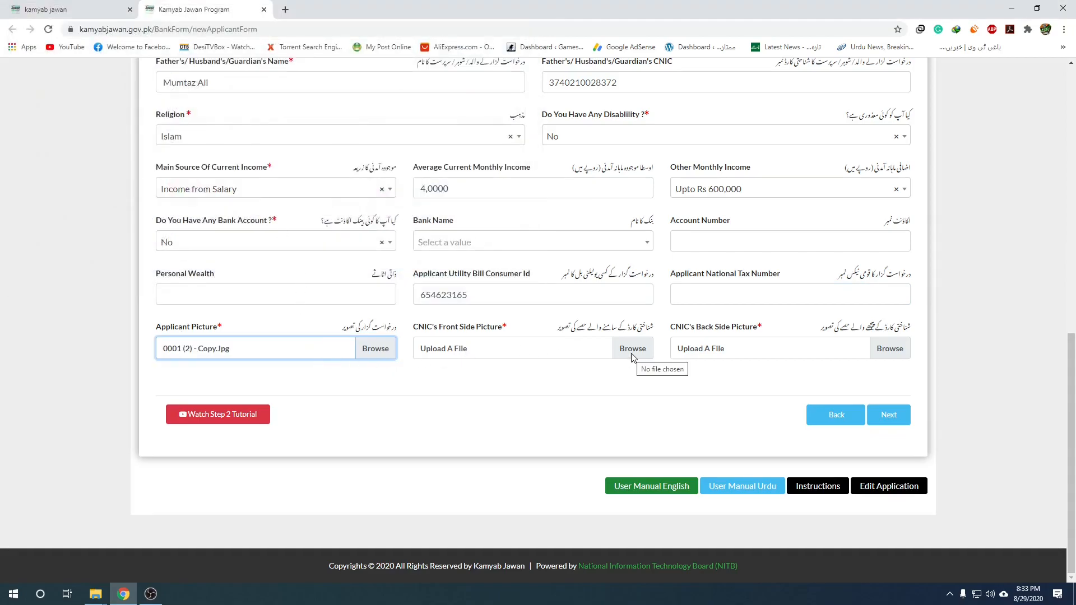
left_click(632, 350)
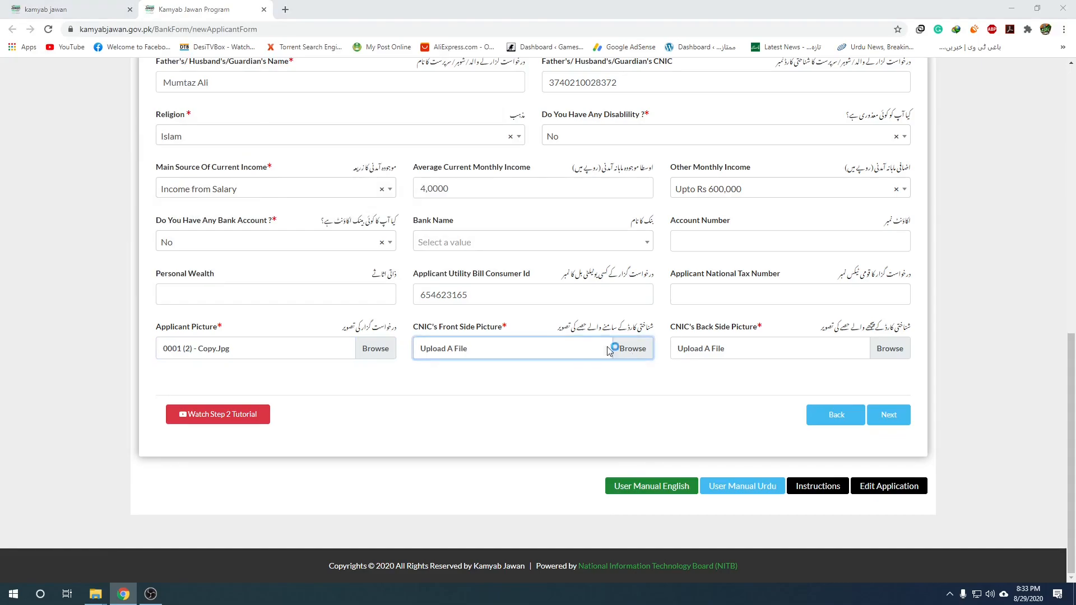
left_click(205, 106)
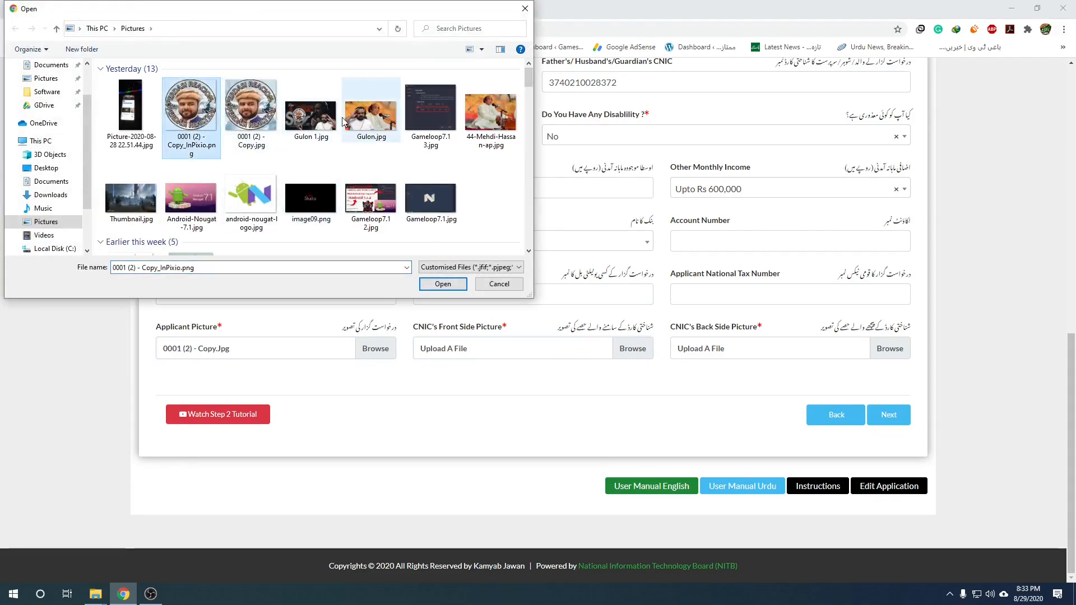
double_click(251, 196)
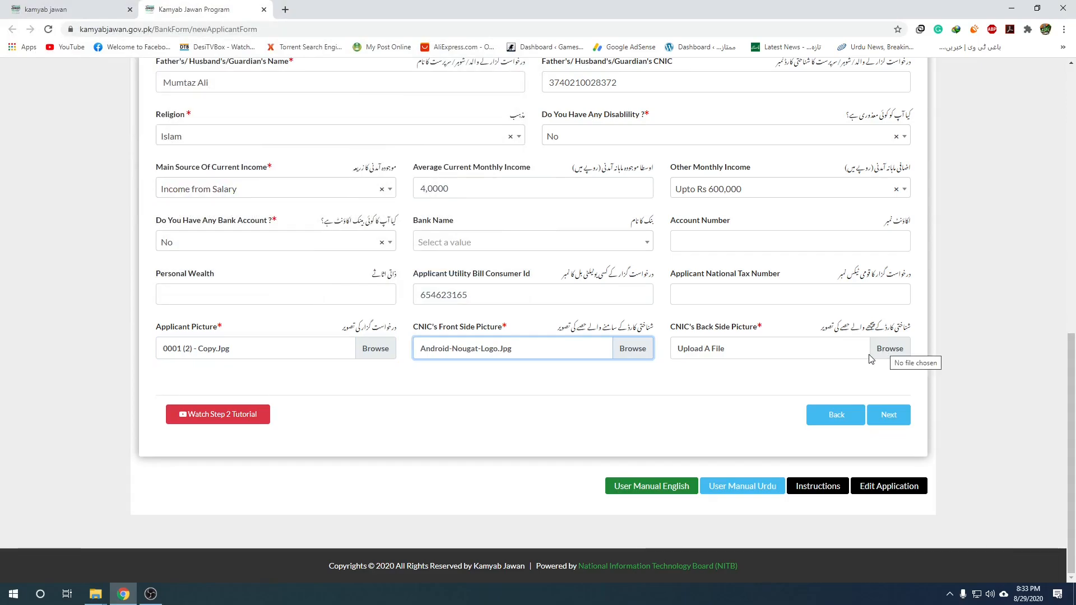
left_click(890, 348)
double_click(319, 203)
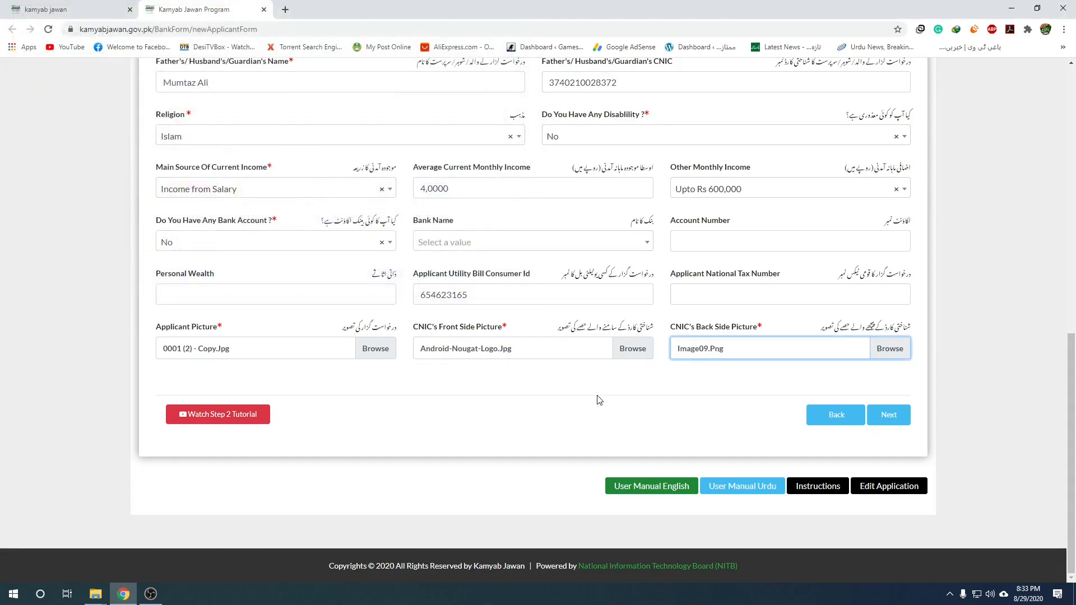
left_click(894, 422)
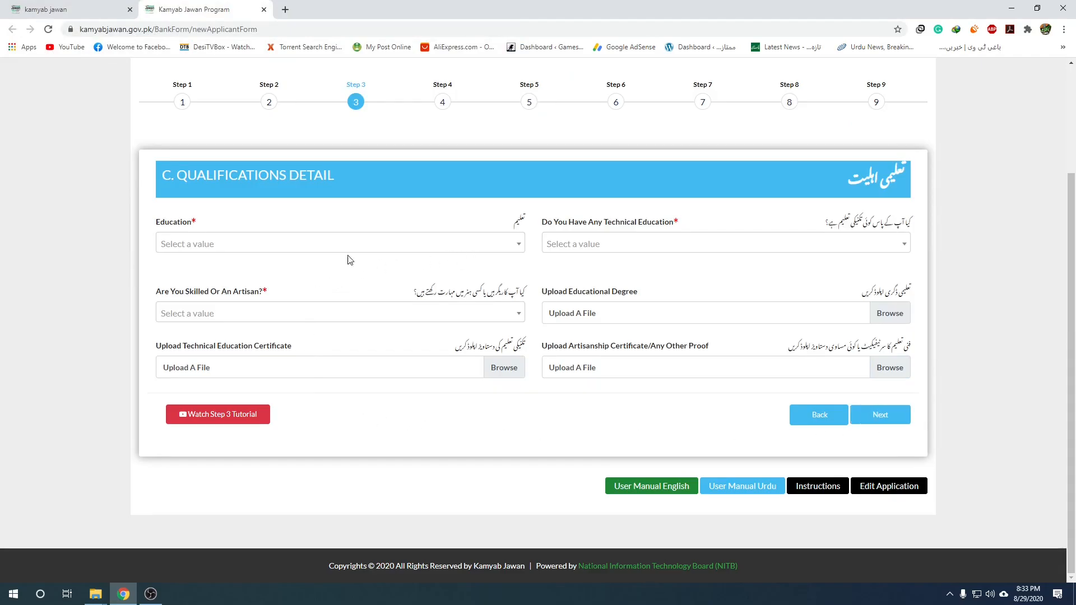
Set the education level to Diploma.
left_click(514, 249)
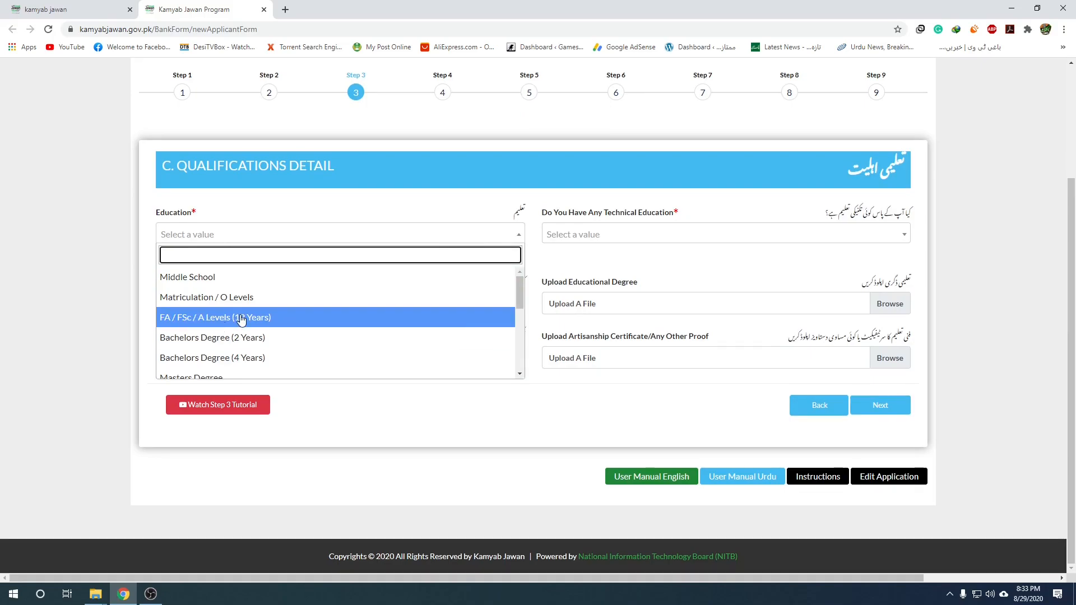
scroll(250, 319, "down", 5)
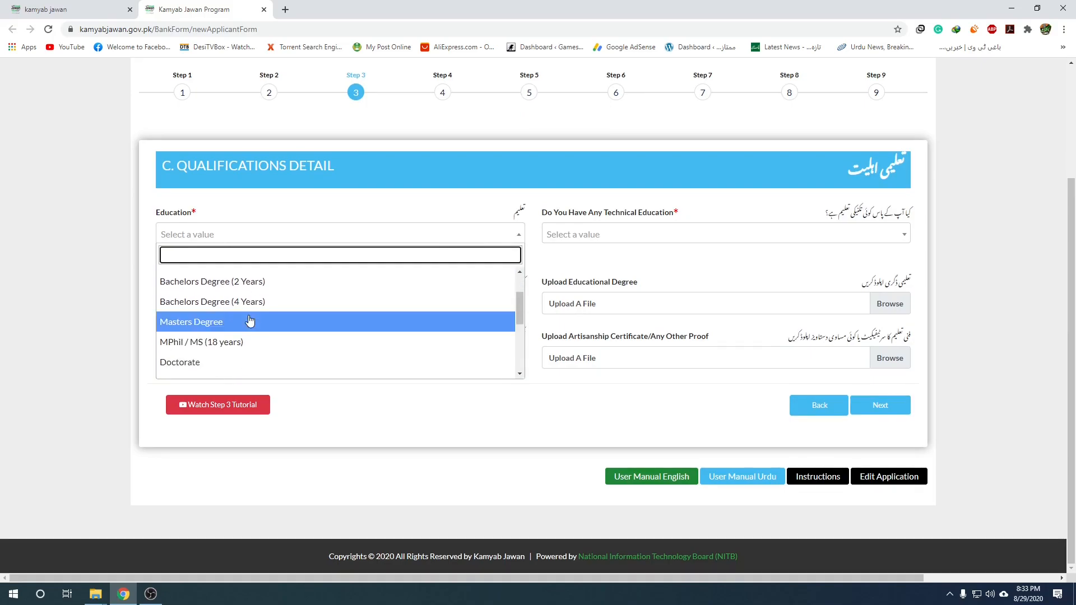
scroll(250, 319, "down", 3)
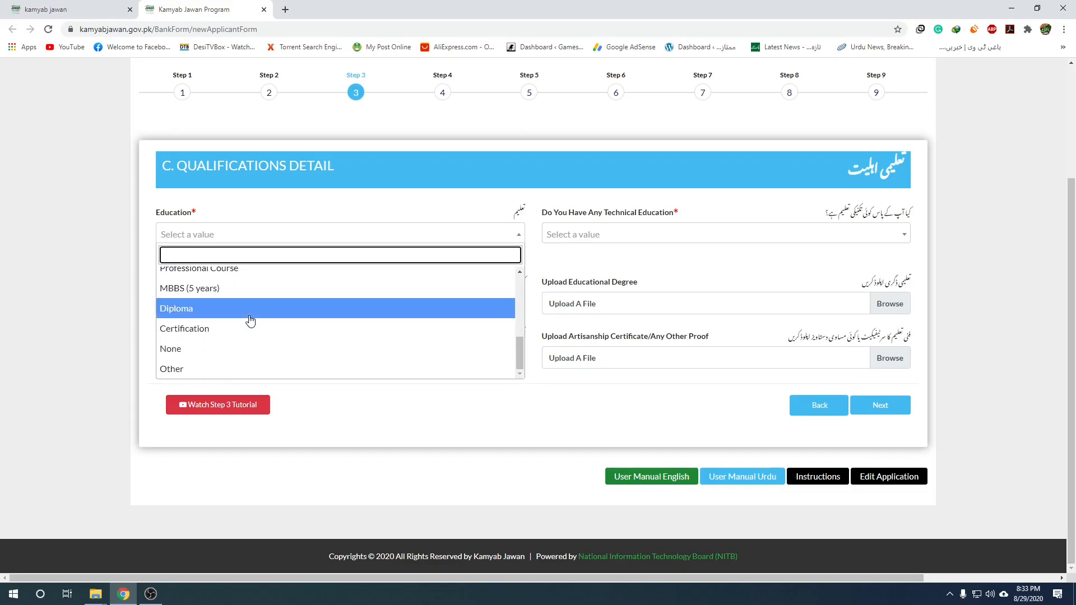
left_click(225, 309)
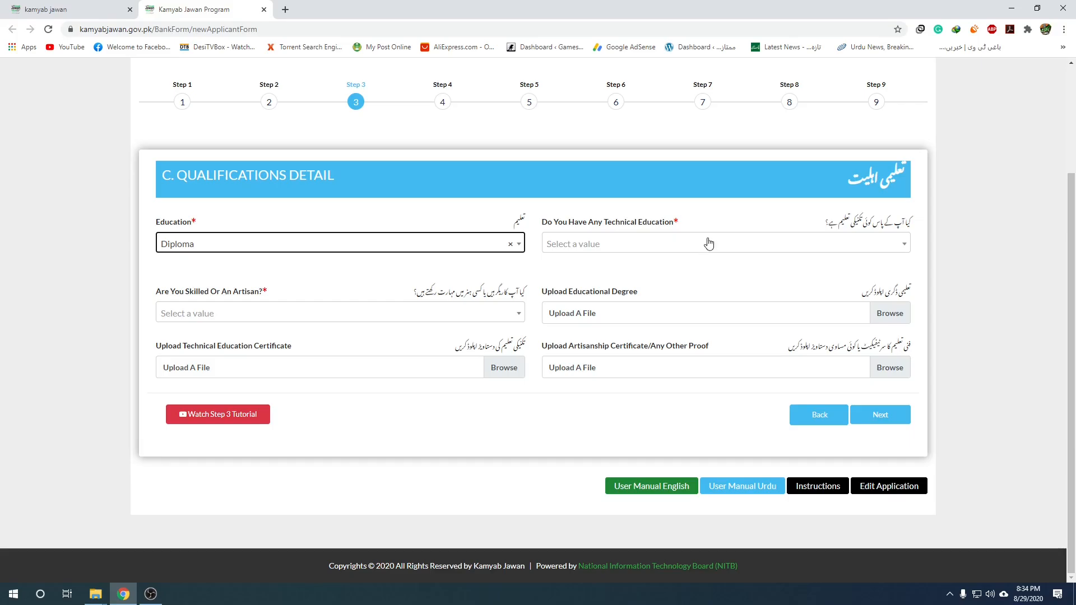
Choose Electrical Technology as the technical education.
left_click(767, 246)
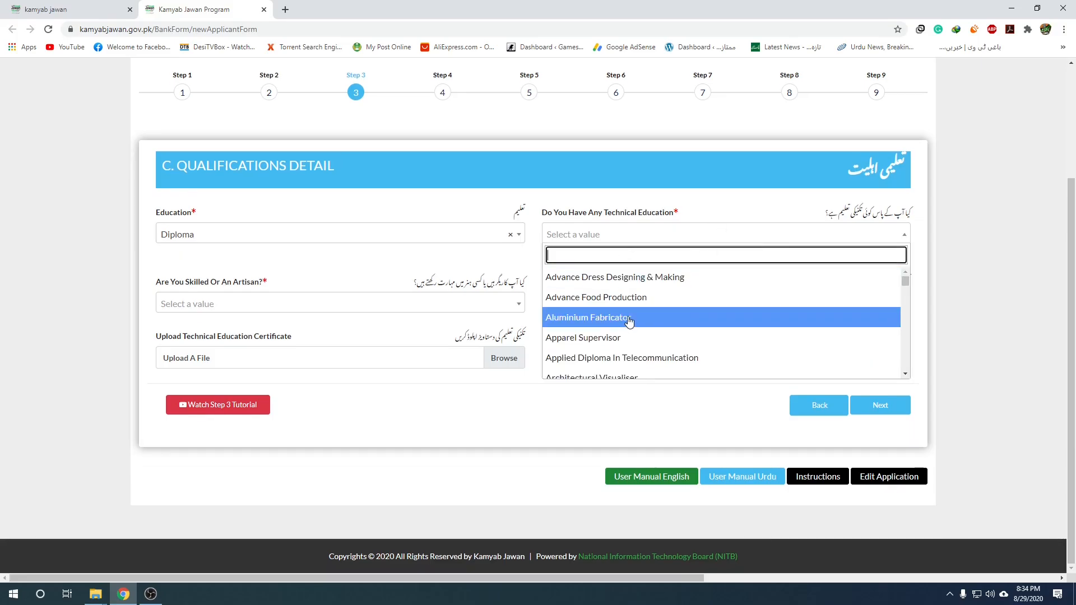
scroll(628, 321, "down", 1)
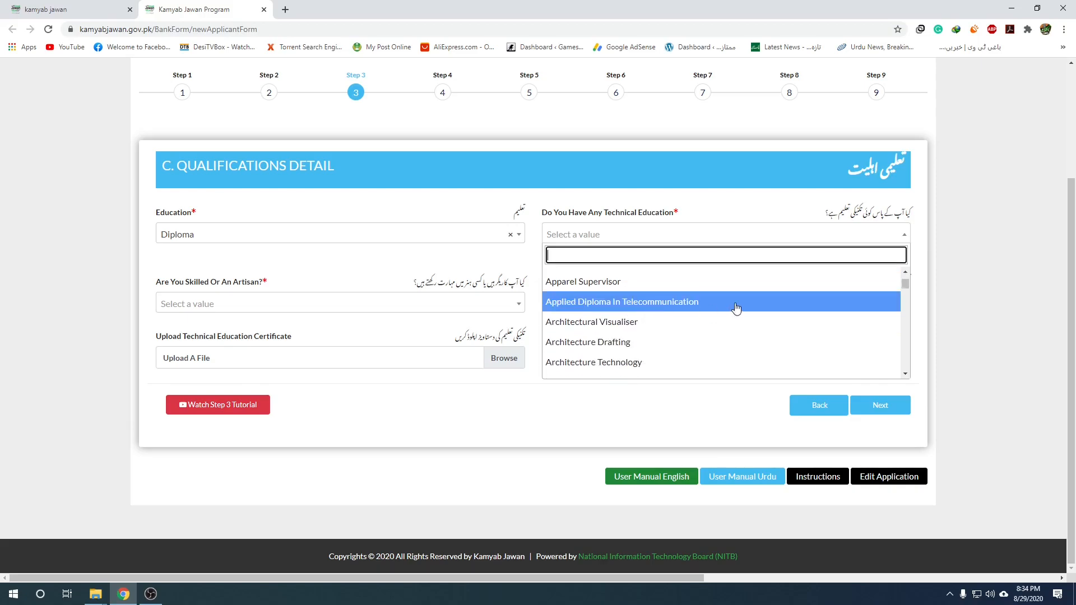
scroll(654, 357, "down", 1)
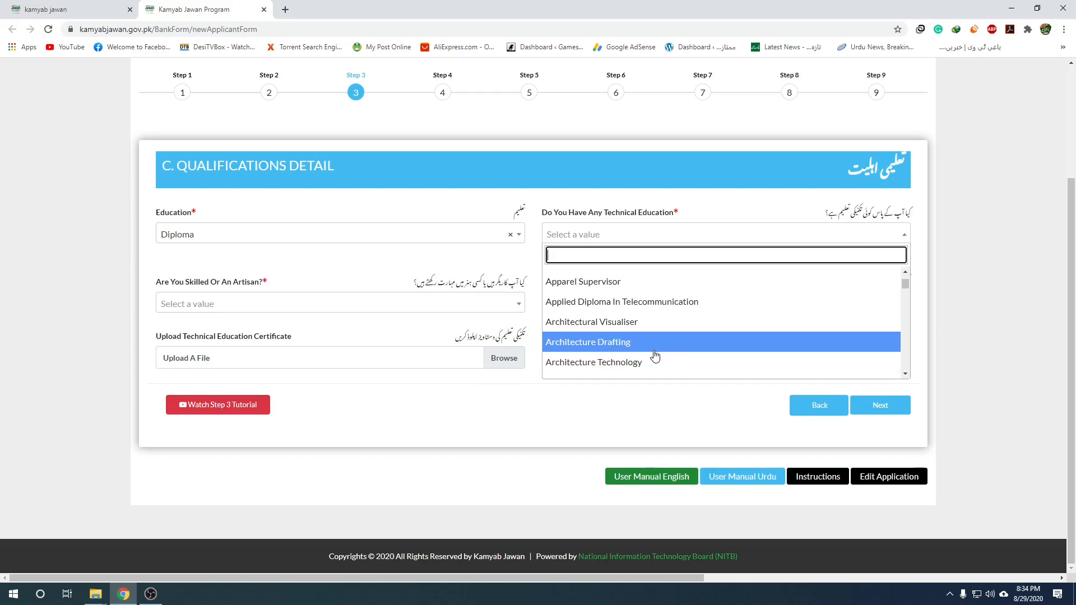
scroll(628, 335, "down", 1)
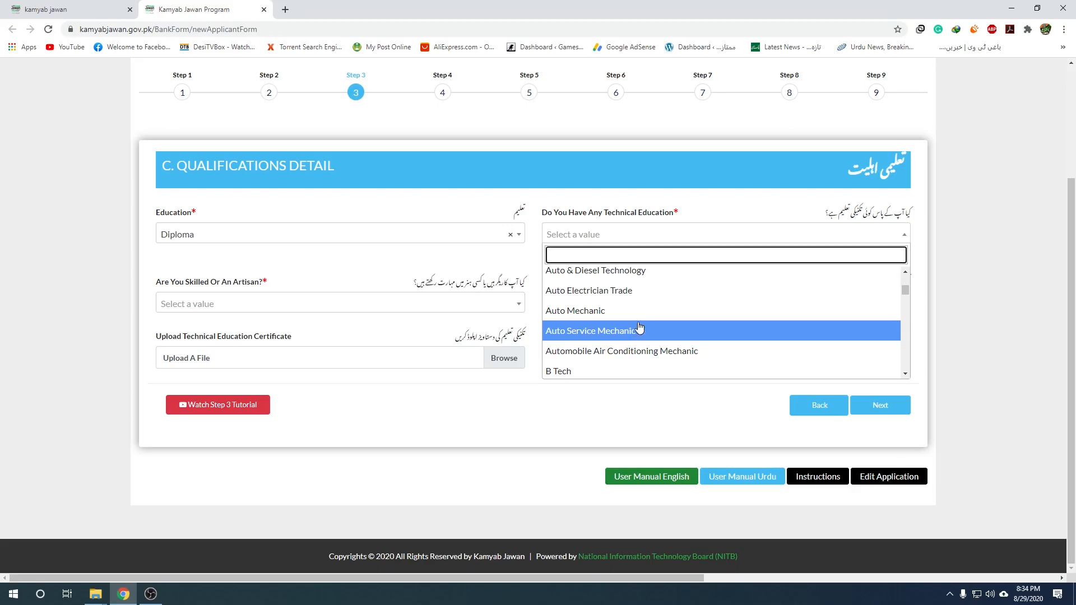
scroll(638, 330, "down", 15)
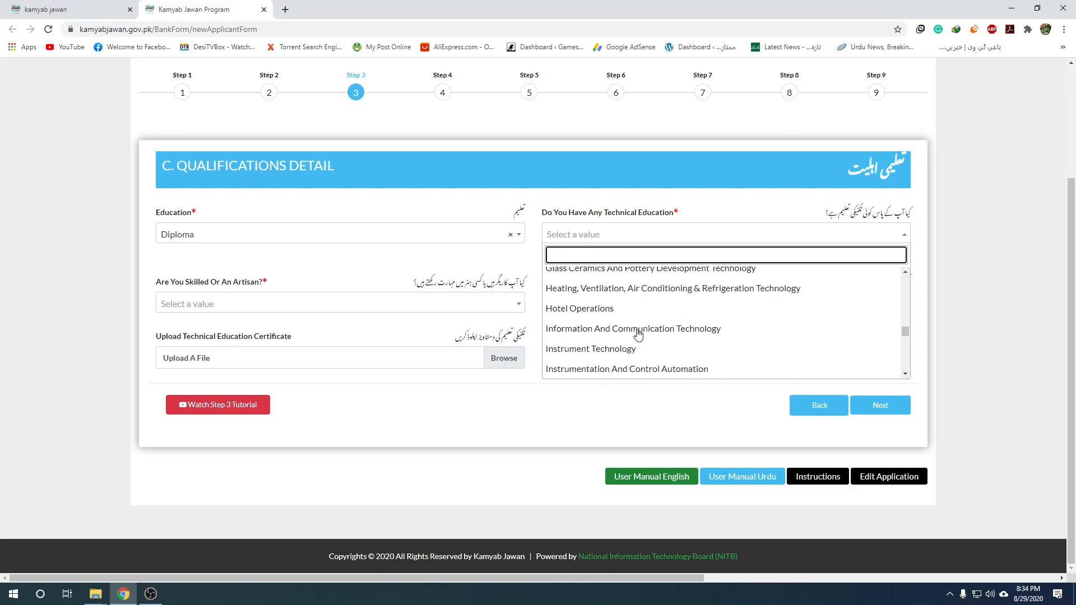
scroll(639, 335, "down", 4)
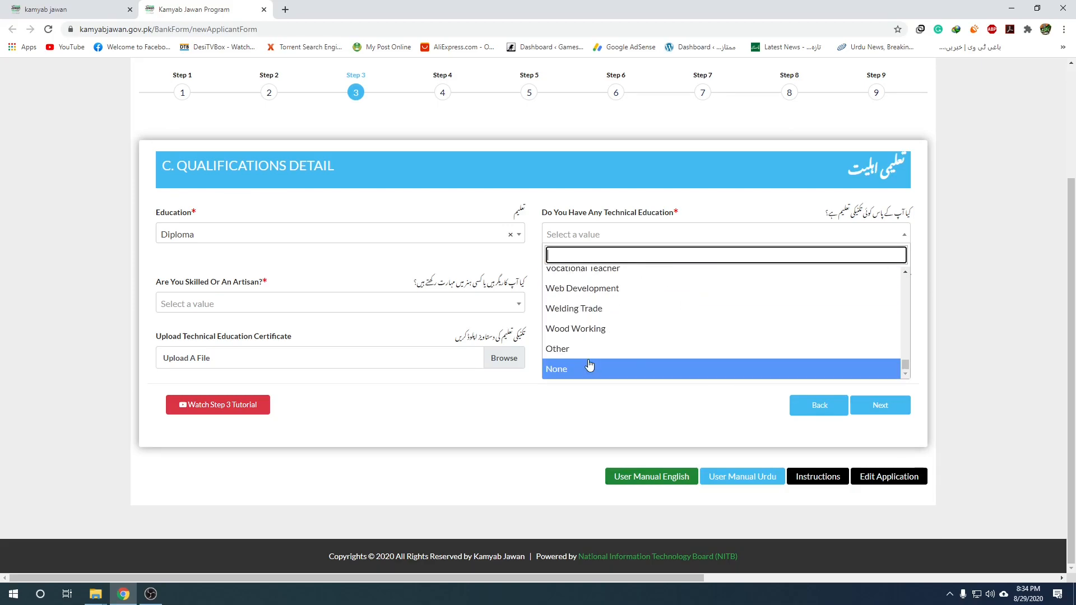
scroll(593, 353, "up", 2)
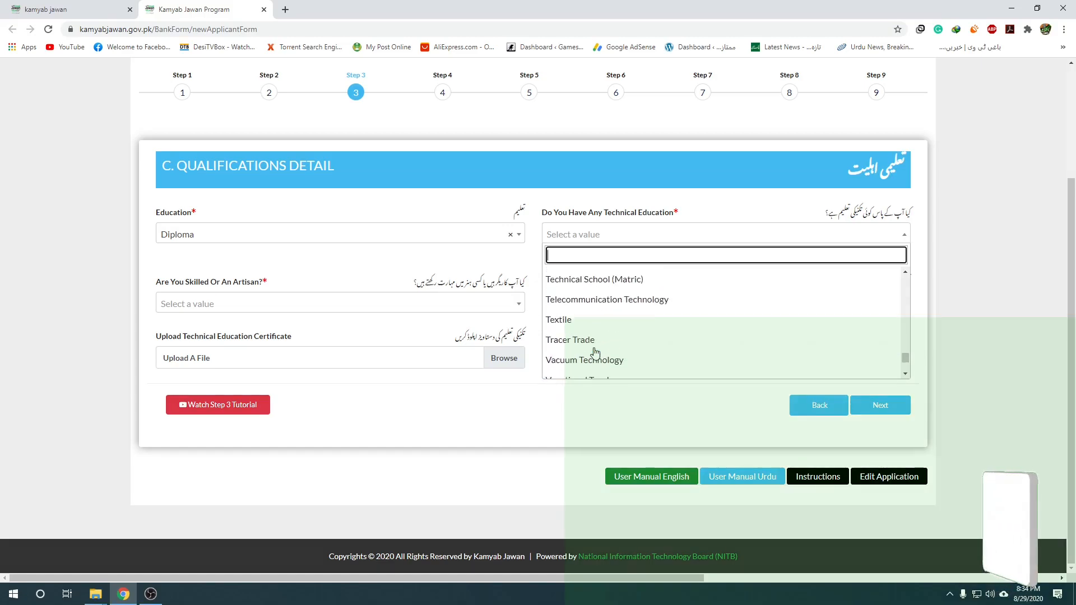
scroll(597, 351, "up", 5)
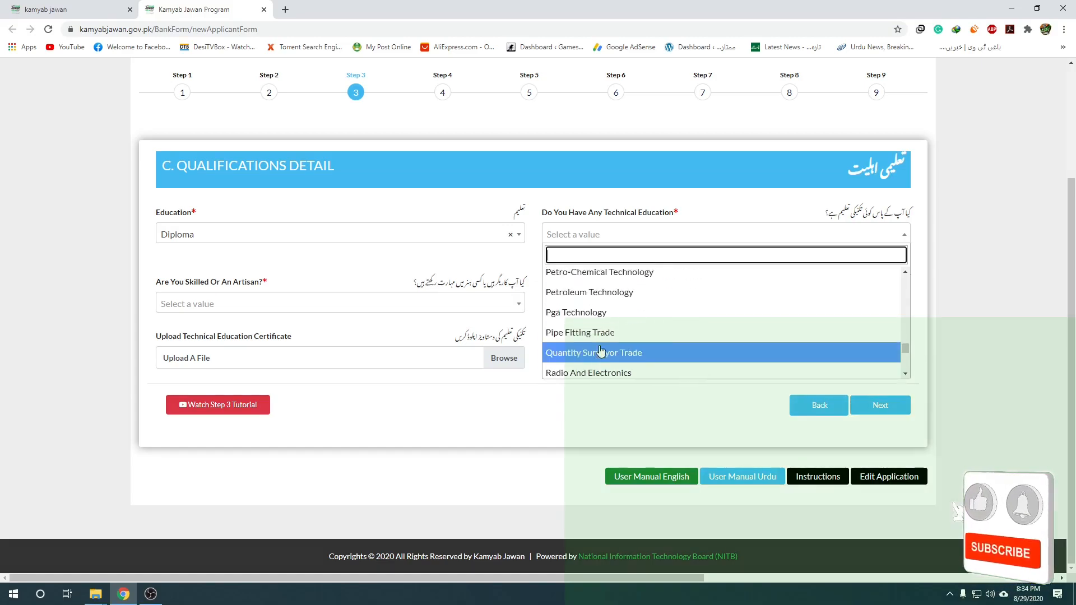
scroll(600, 350, "up", 10)
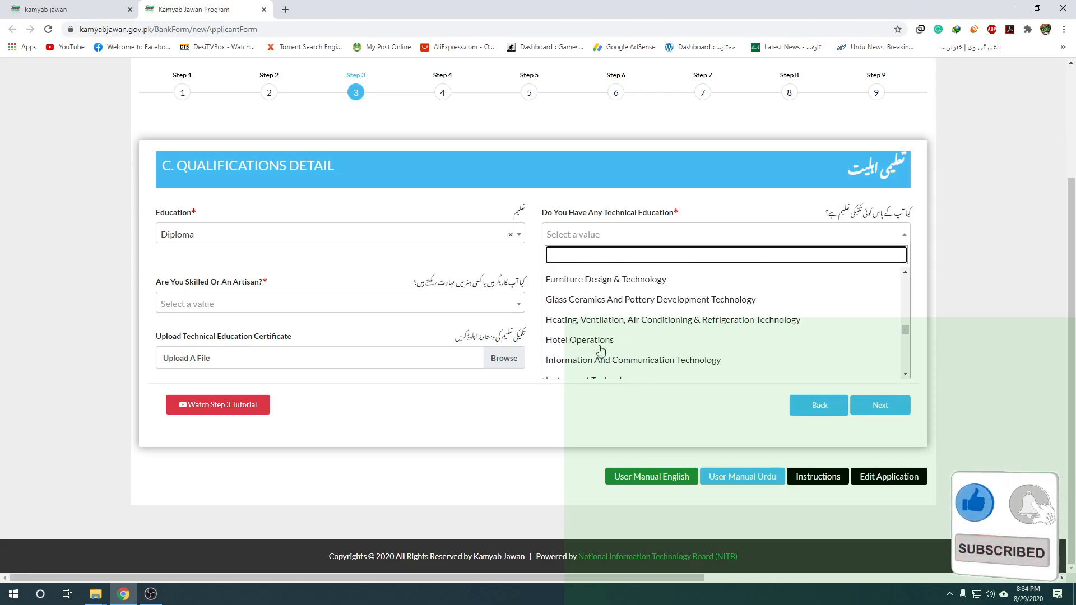
scroll(597, 341, "up", 2)
scroll(588, 308, "down", 1)
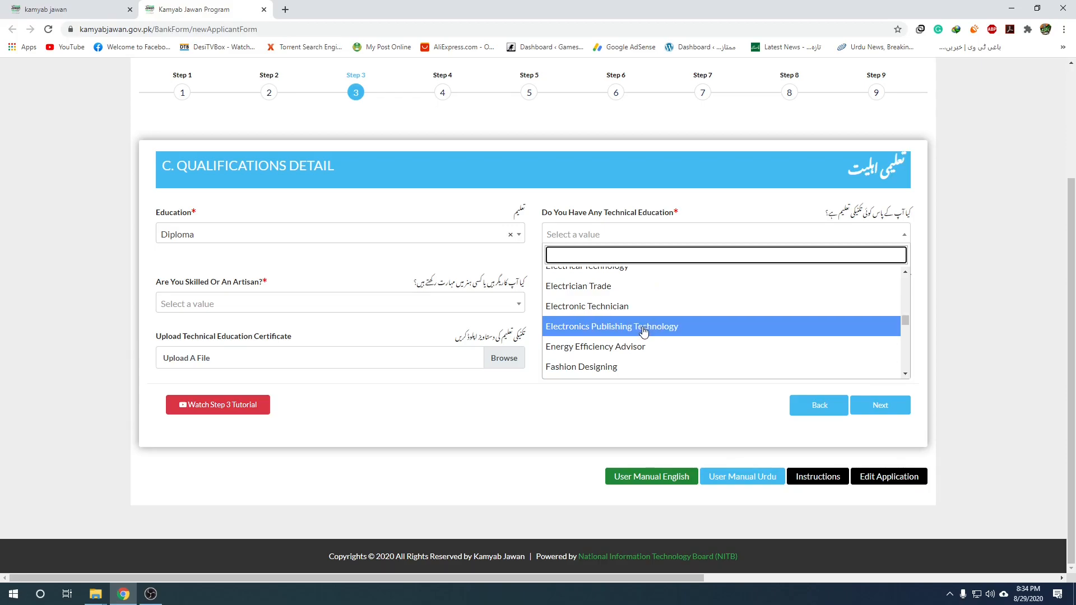
scroll(639, 331, "up", 1)
left_click(614, 321)
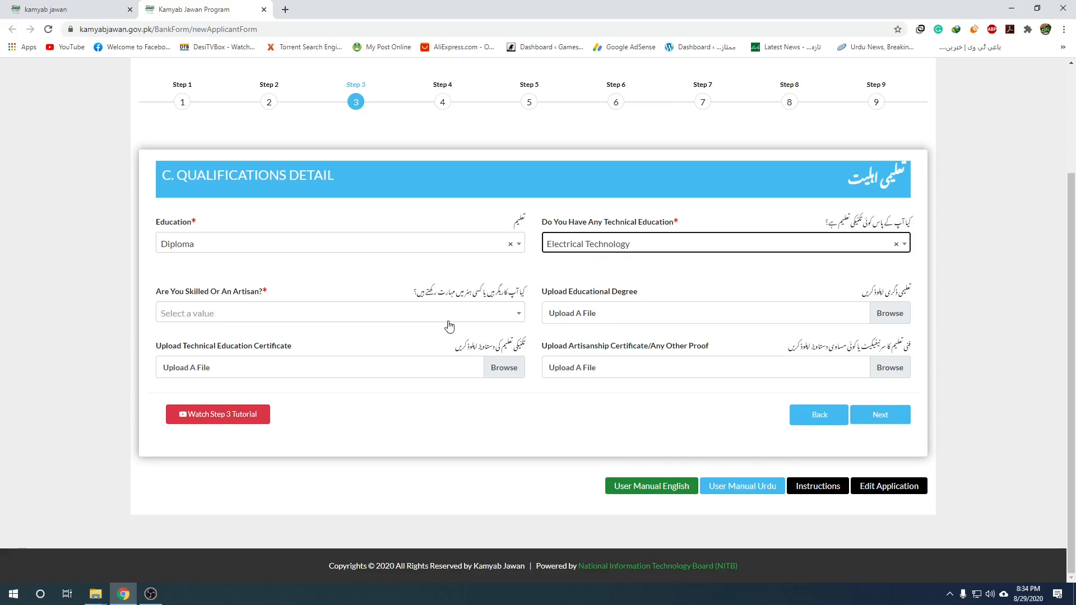
Choose Computer Skills as the artisan skill.
left_click(498, 313)
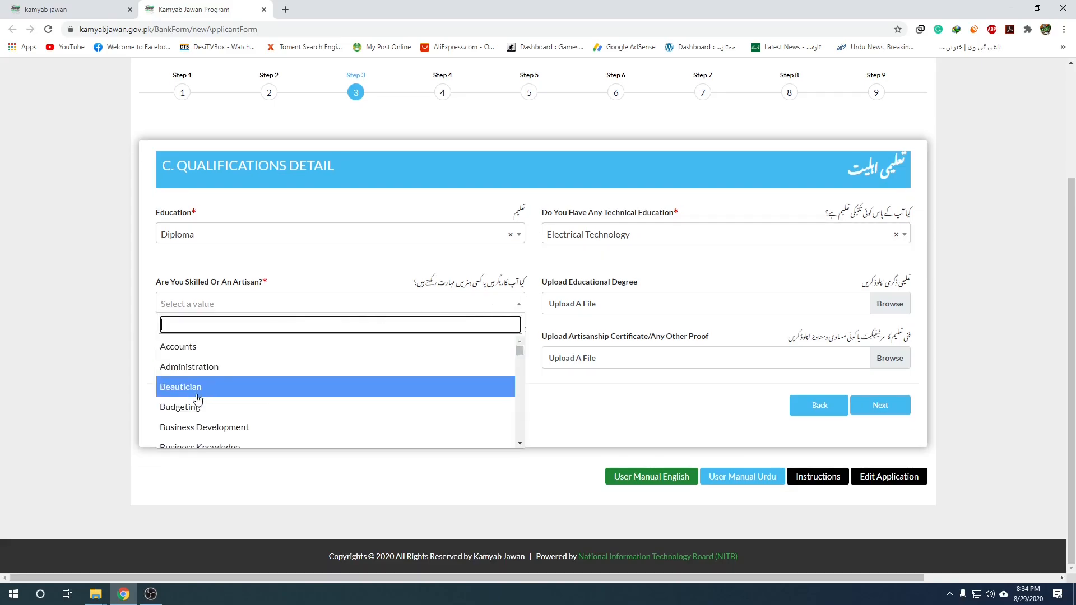
scroll(207, 395, "down", 5)
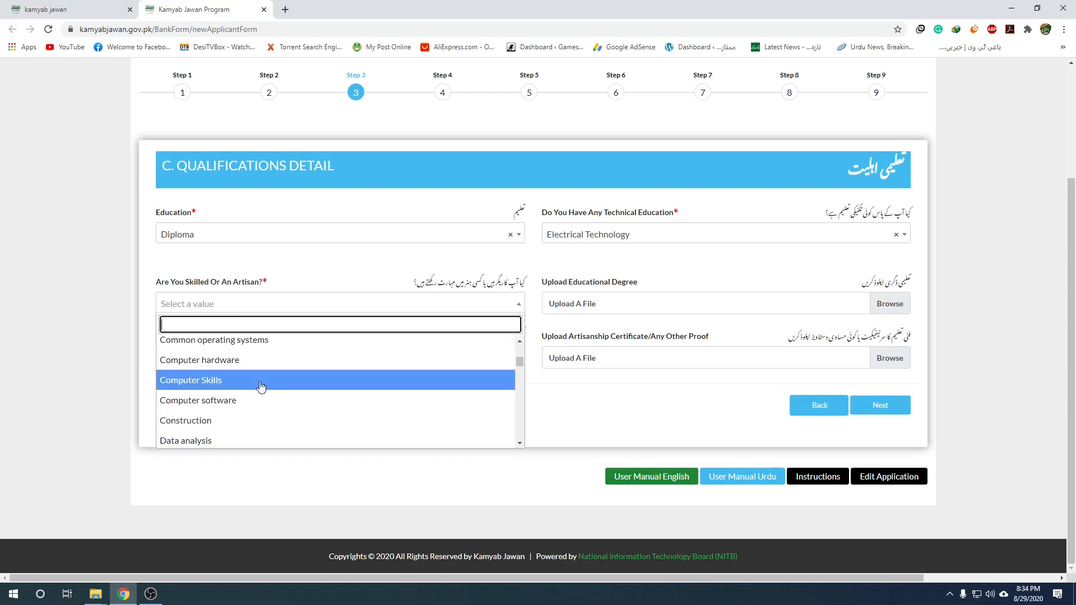
scroll(235, 395, "down", 2)
scroll(233, 382, "up", 1)
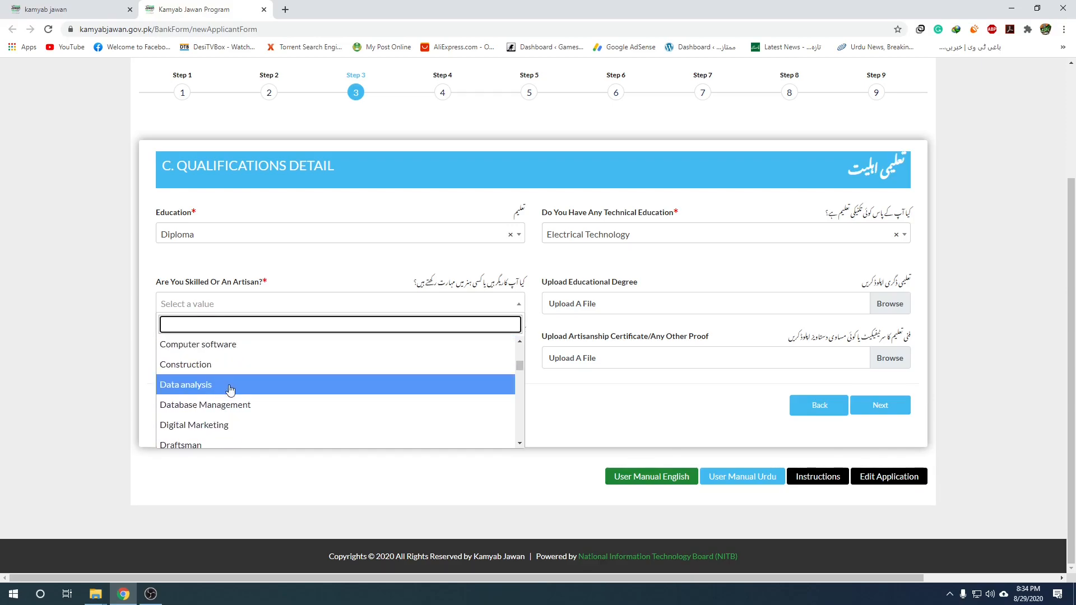
scroll(225, 400, "up", 1)
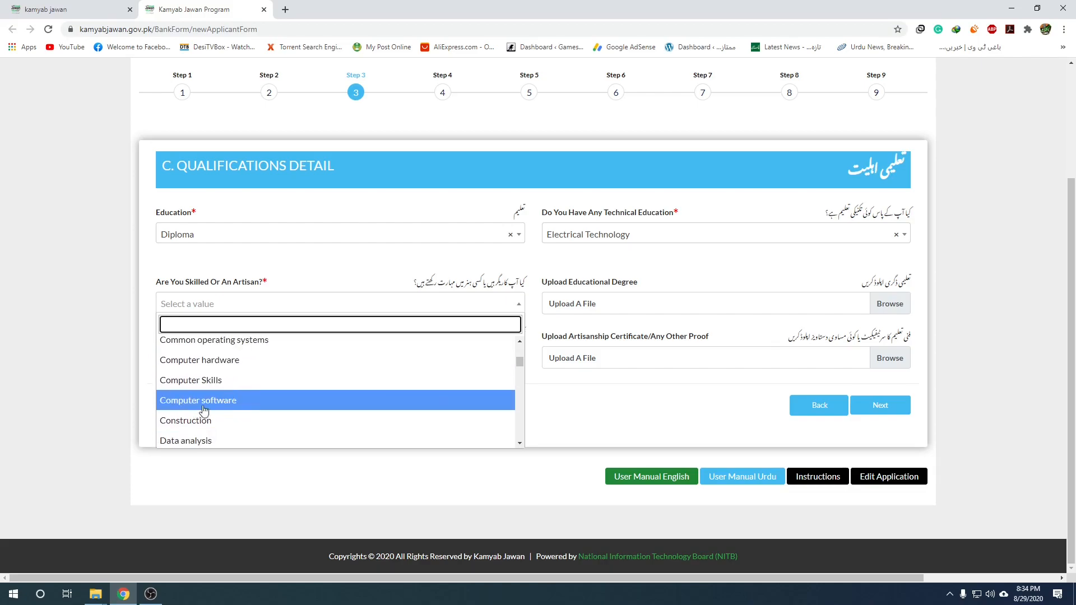
left_click(205, 381)
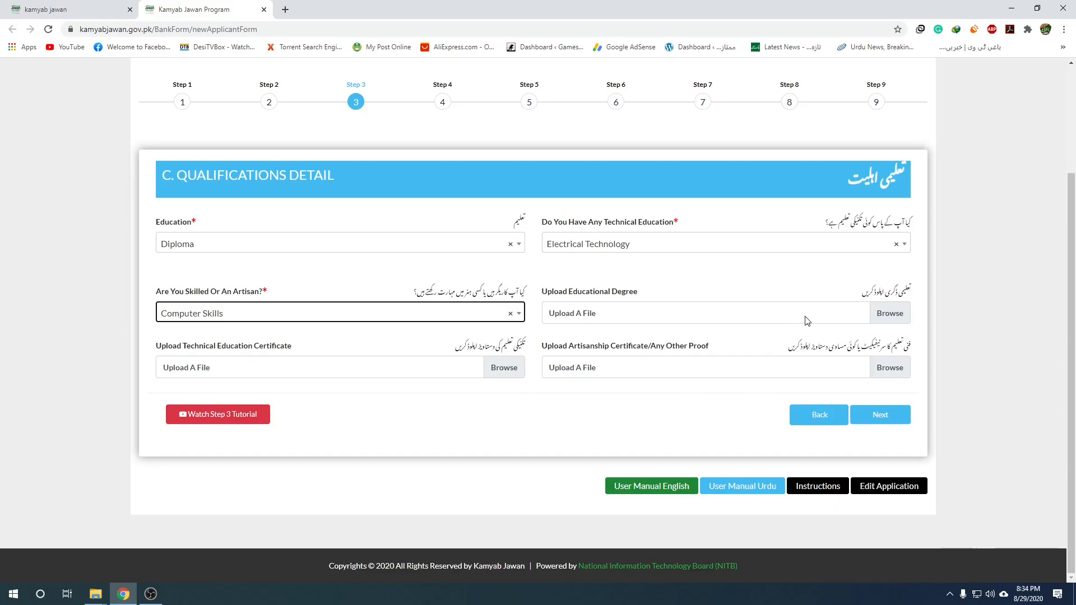
Attach Android-Nougat-7.1.jpg as the educational degree, keeping Diploma as education level.
left_click(894, 315)
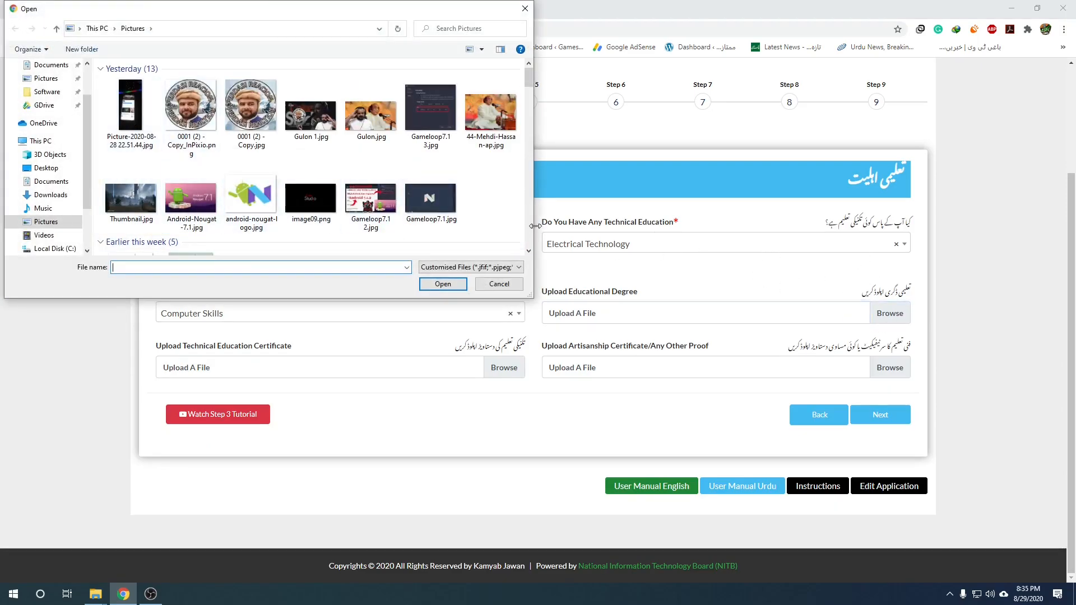
left_click(193, 197)
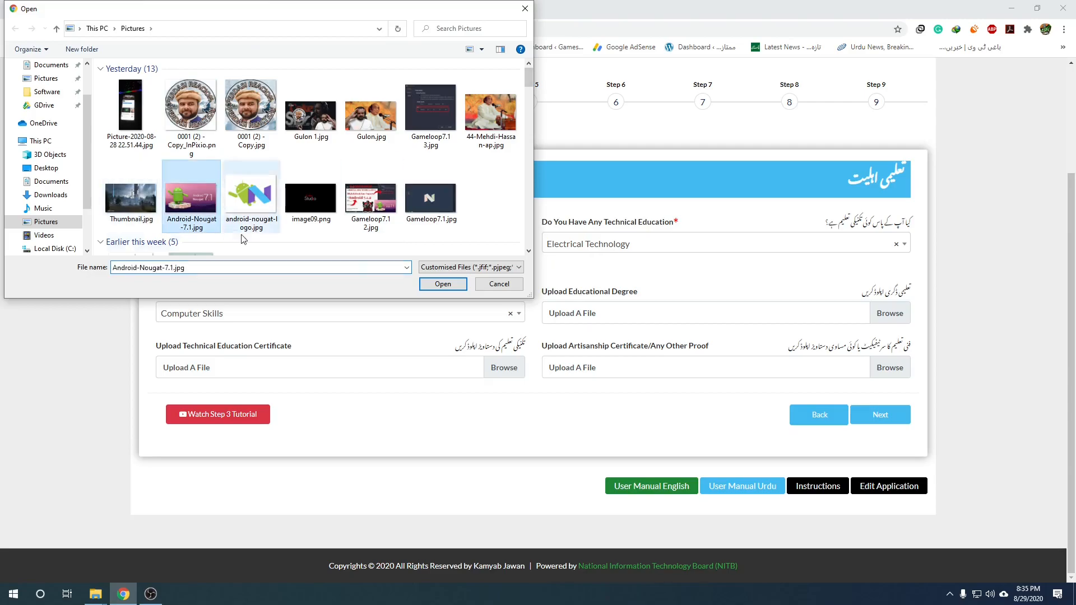
left_click(443, 284)
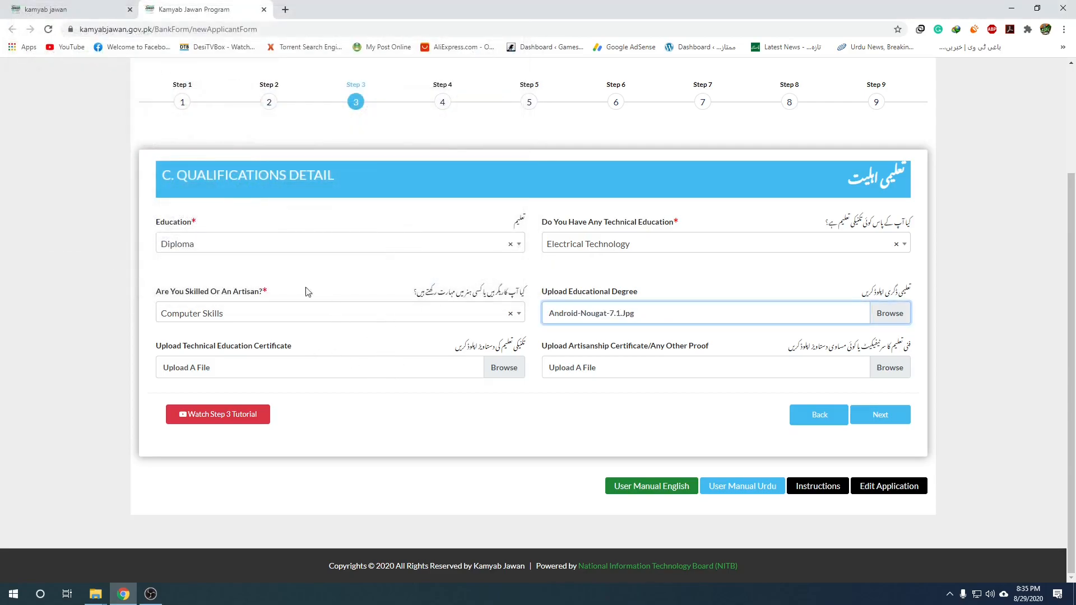
left_click(310, 244)
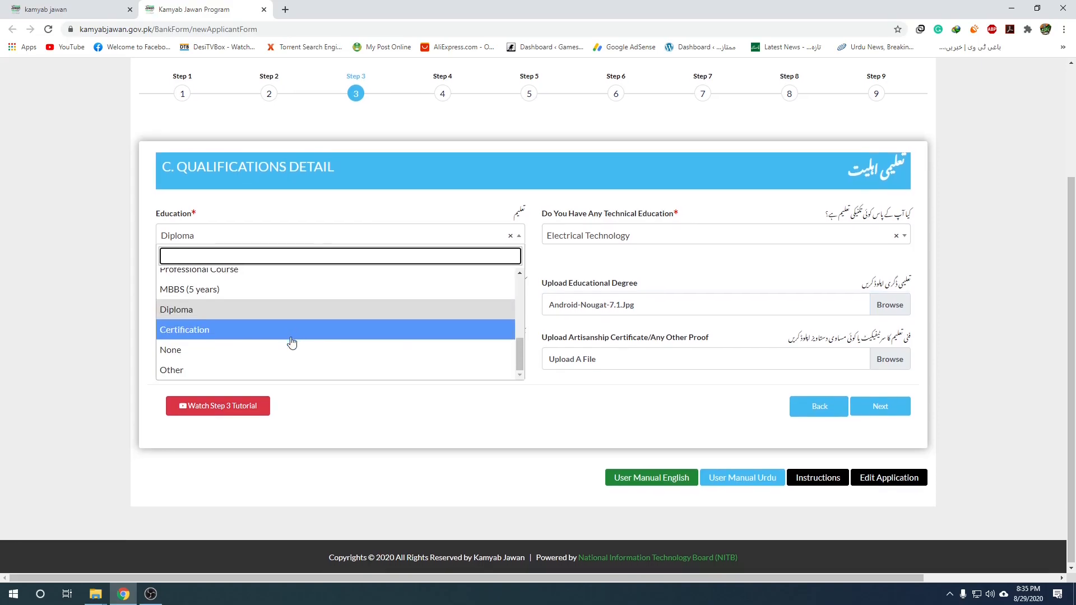
left_click(318, 208)
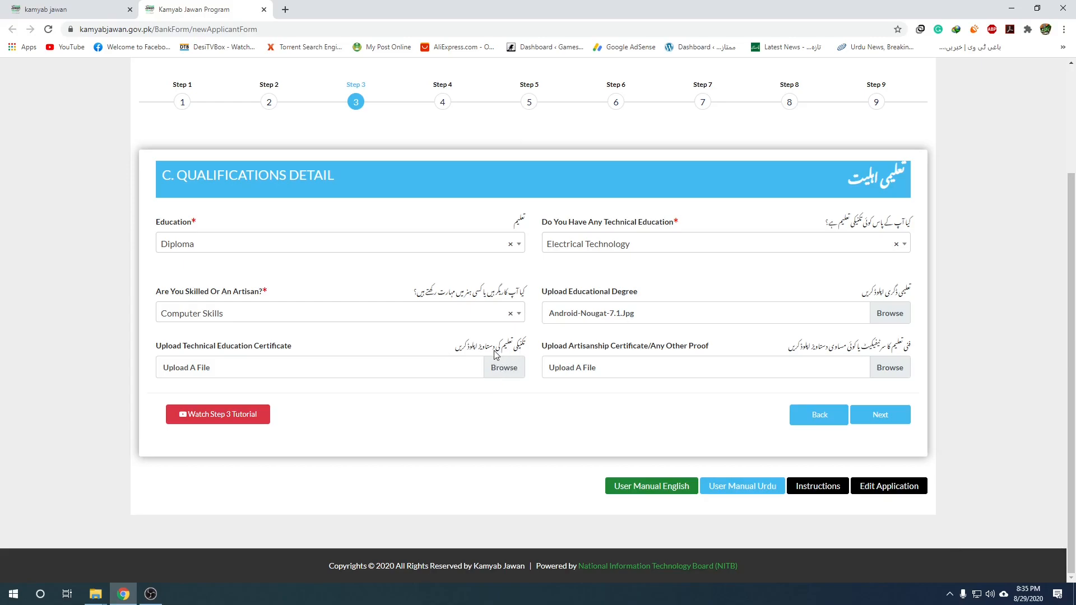
Attach Gameloop7.1.jpg as technical certificate and android-nougat-logo.jpg as artisanship proof.
left_click(505, 372)
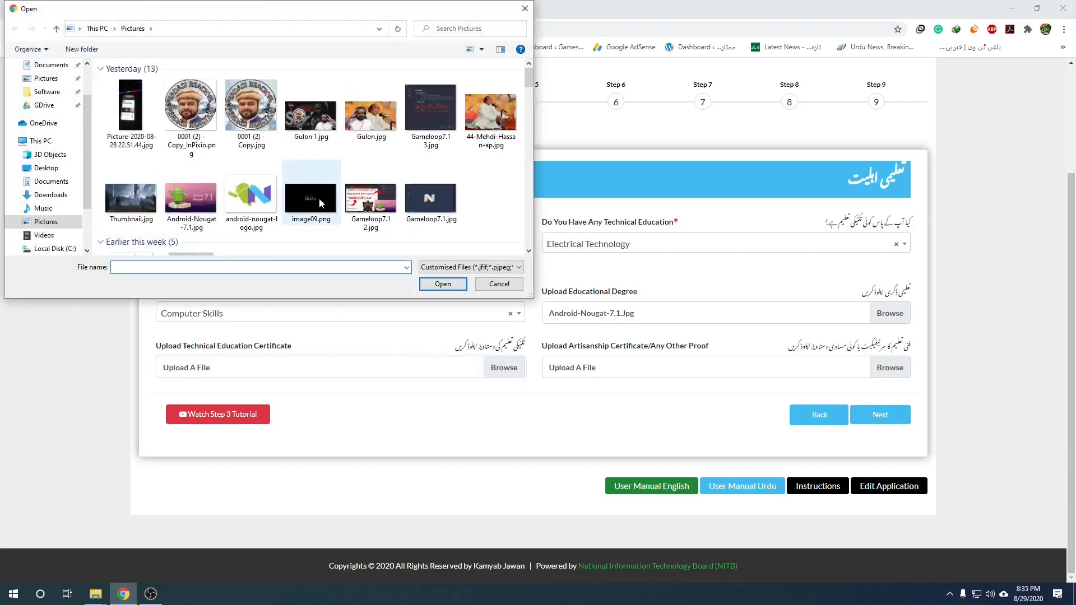
double_click(431, 199)
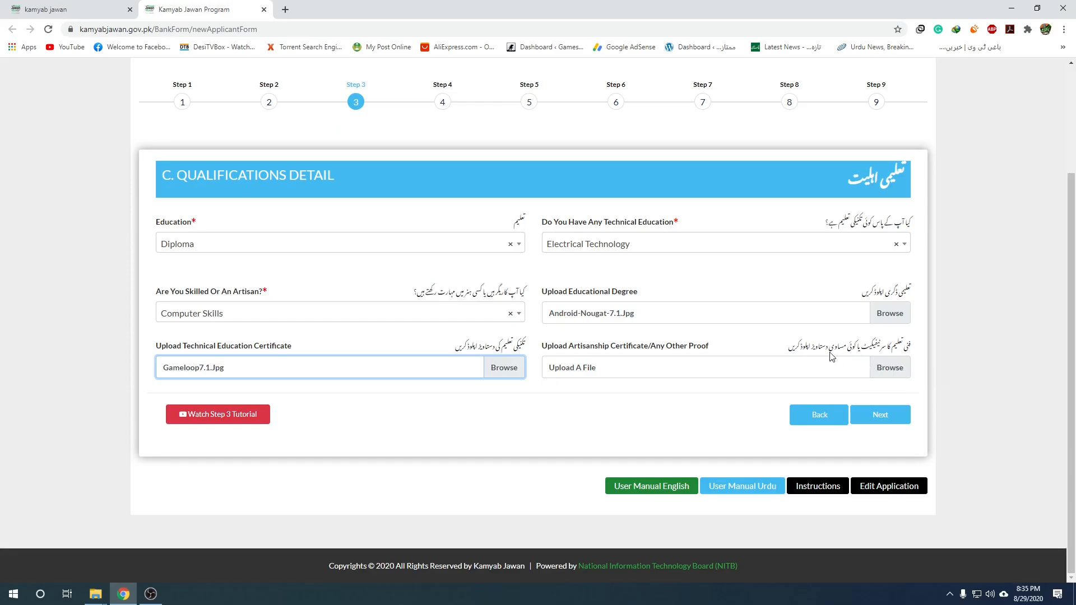
left_click(897, 374)
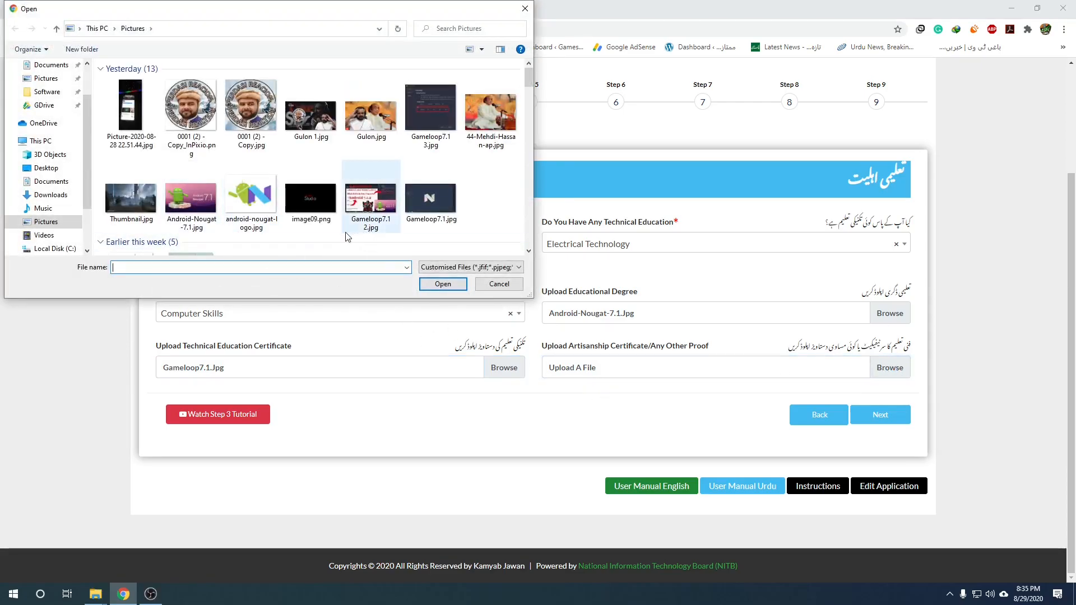
double_click(242, 199)
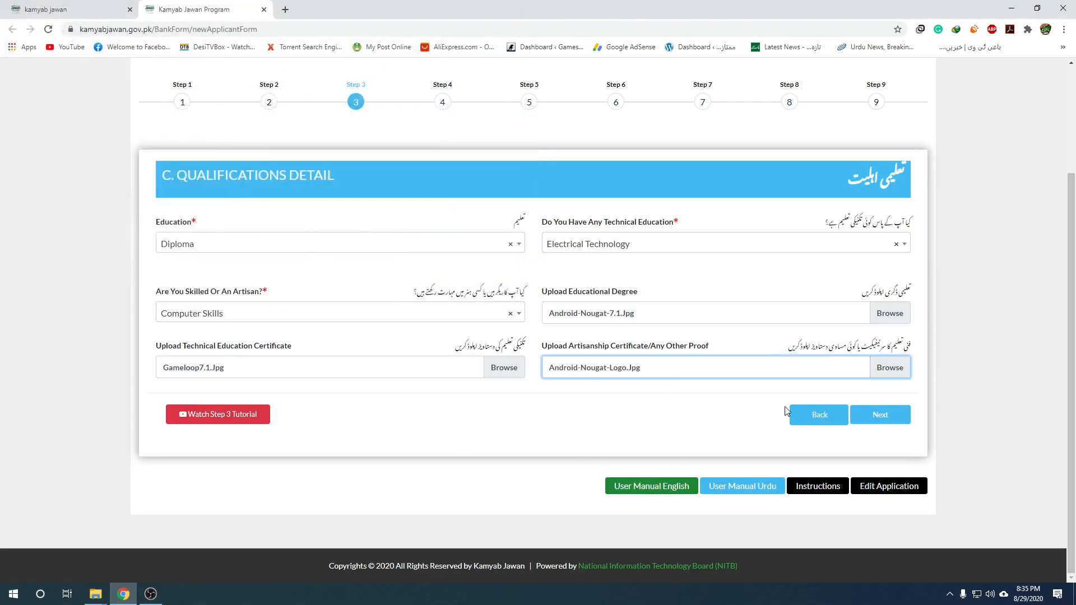
Move to Step 4 Contact Detail and type placeholder text as the present address.
left_click(888, 421)
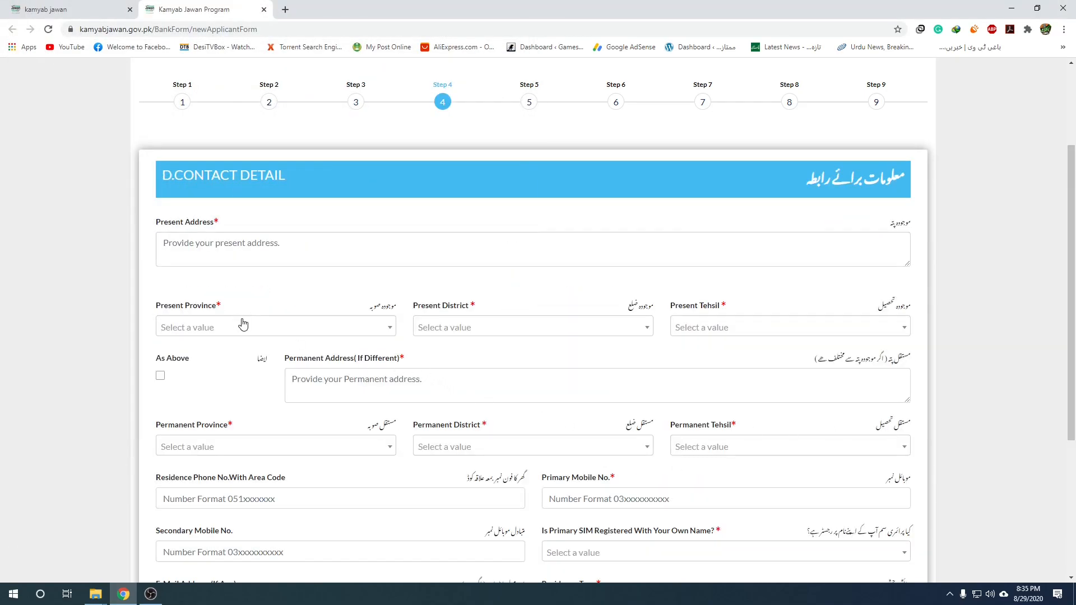
left_click(191, 239)
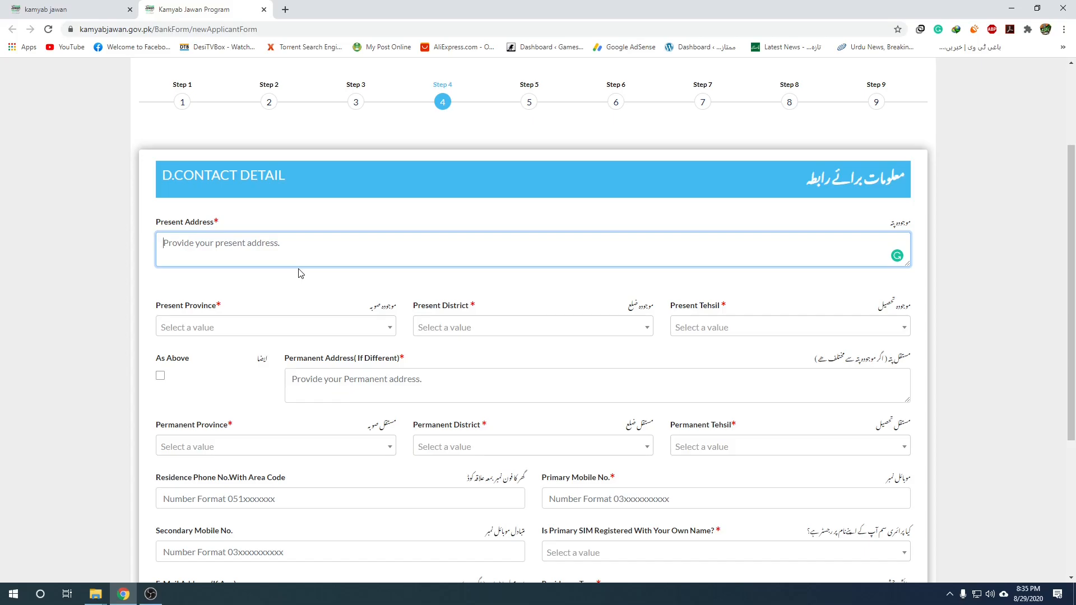
type("js")
key("Return")
type("f")
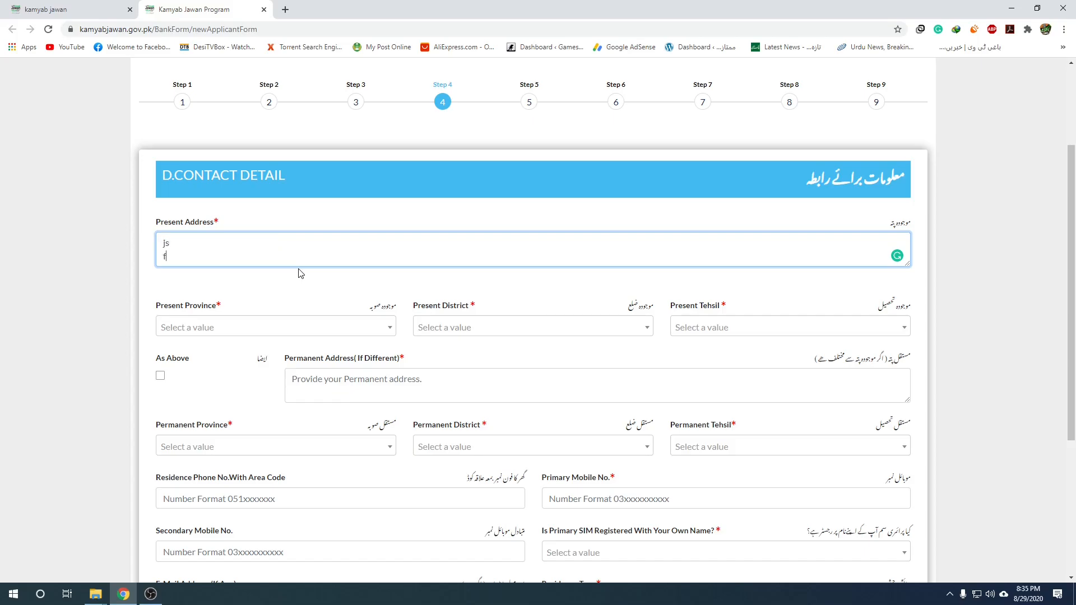
type("askljsjdklfjsdjdkfd")
left_click(368, 329)
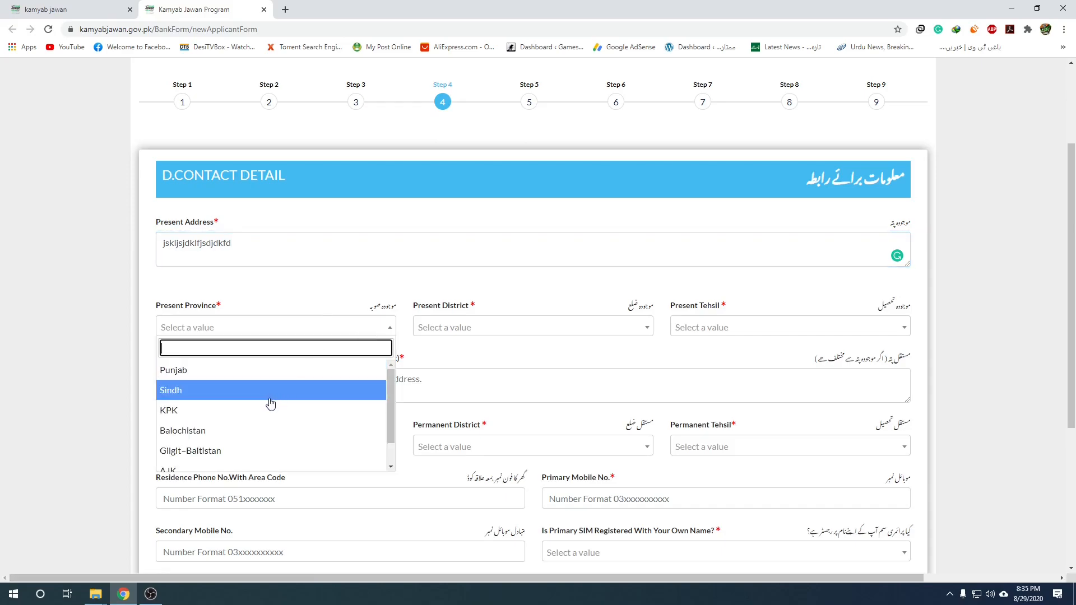
Set present province Punjab, district Rawalpindi and tehsil Kallar Syedan.
left_click(266, 372)
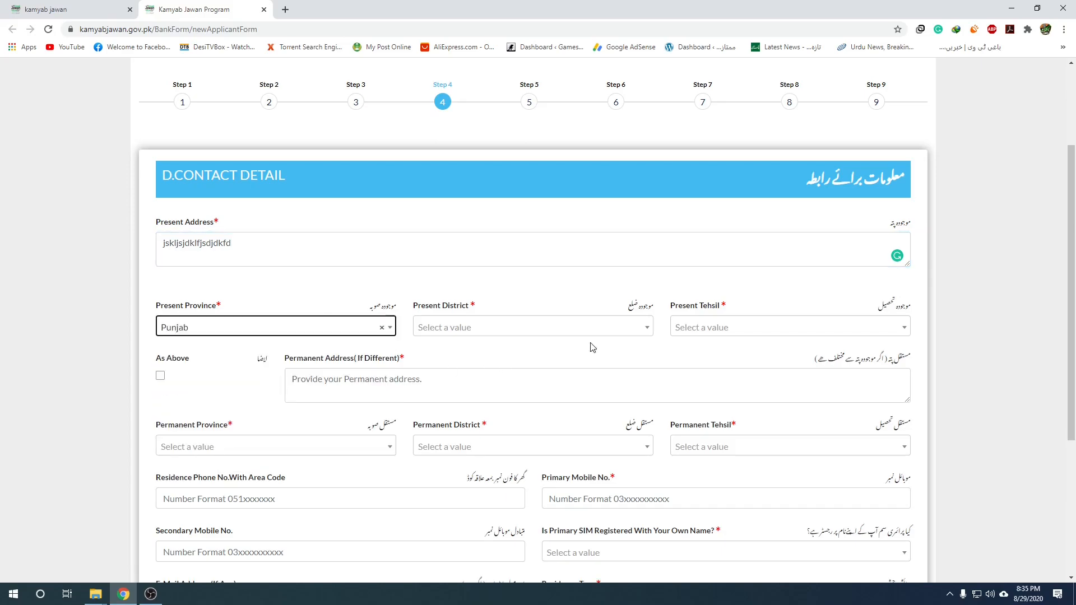
left_click(600, 328)
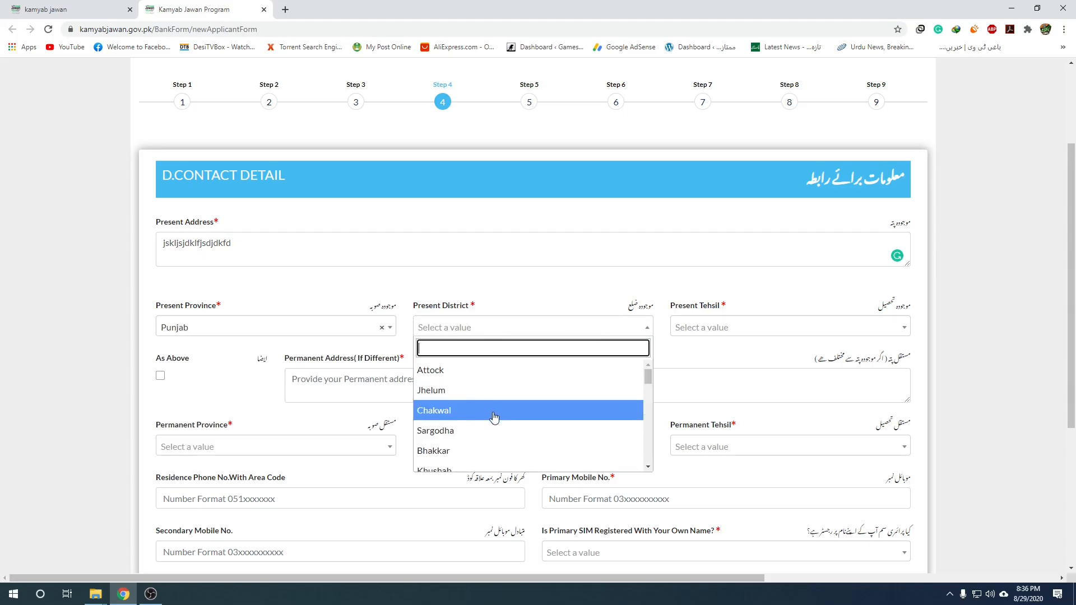
scroll(505, 417, "down", 5)
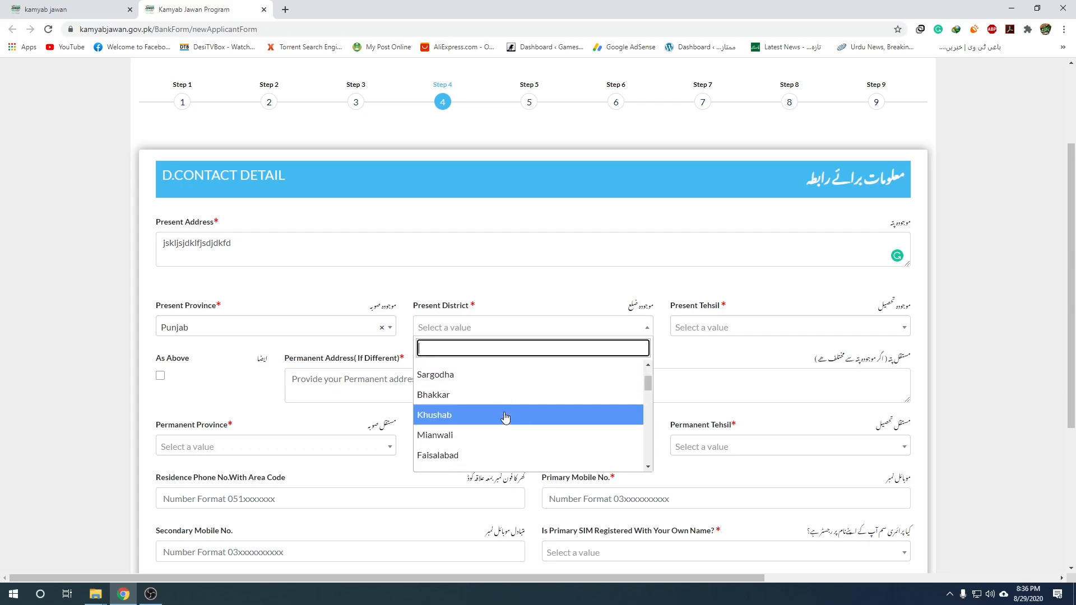
scroll(505, 417, "down", 5)
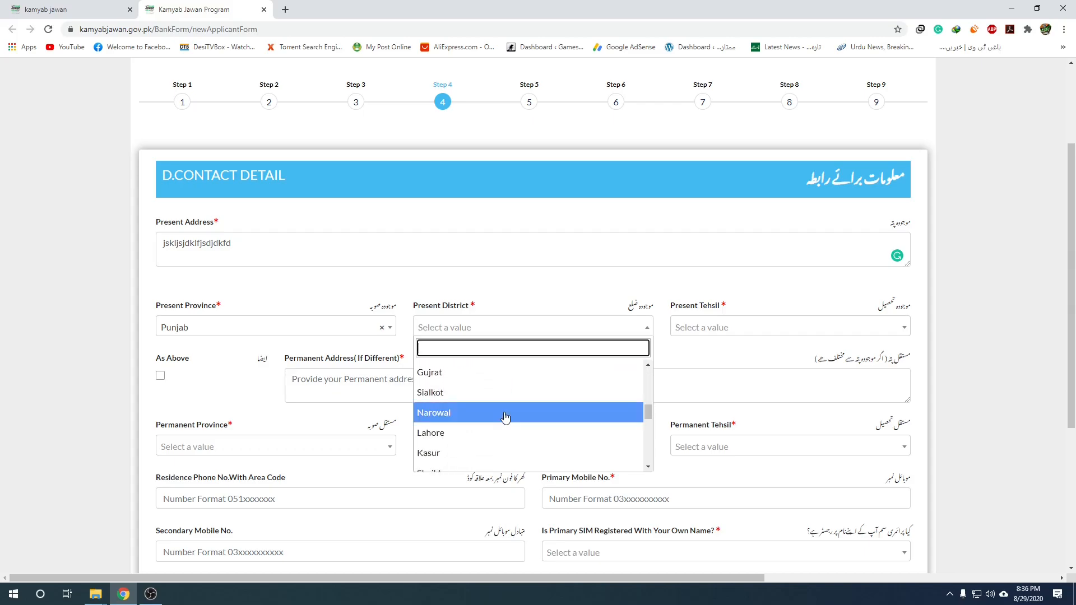
scroll(505, 417, "down", 5)
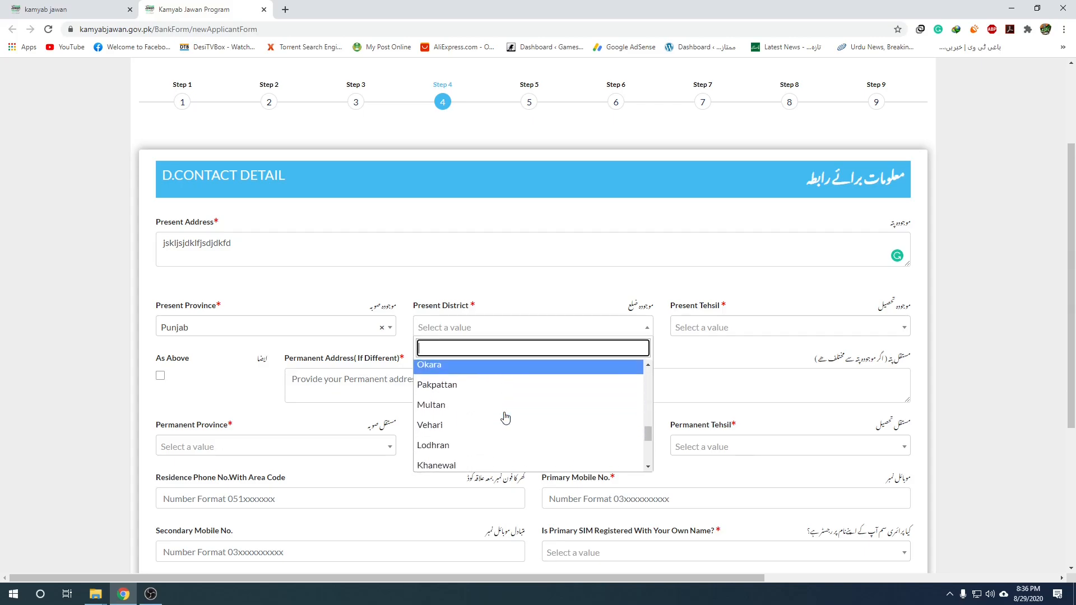
scroll(506, 418, "down", 1)
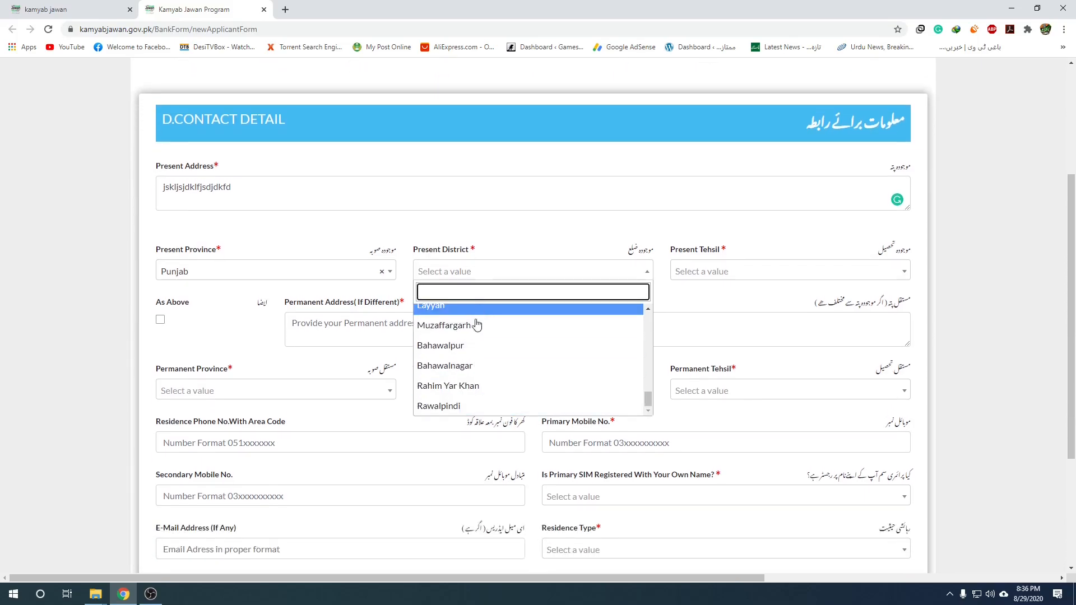
left_click(472, 405)
left_click(729, 271)
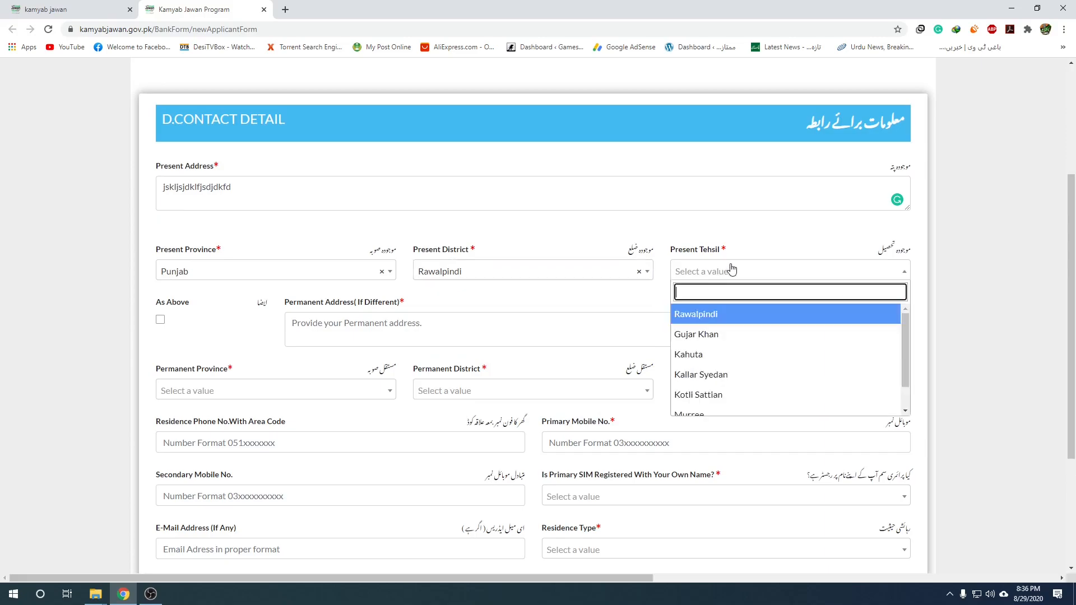
left_click(700, 375)
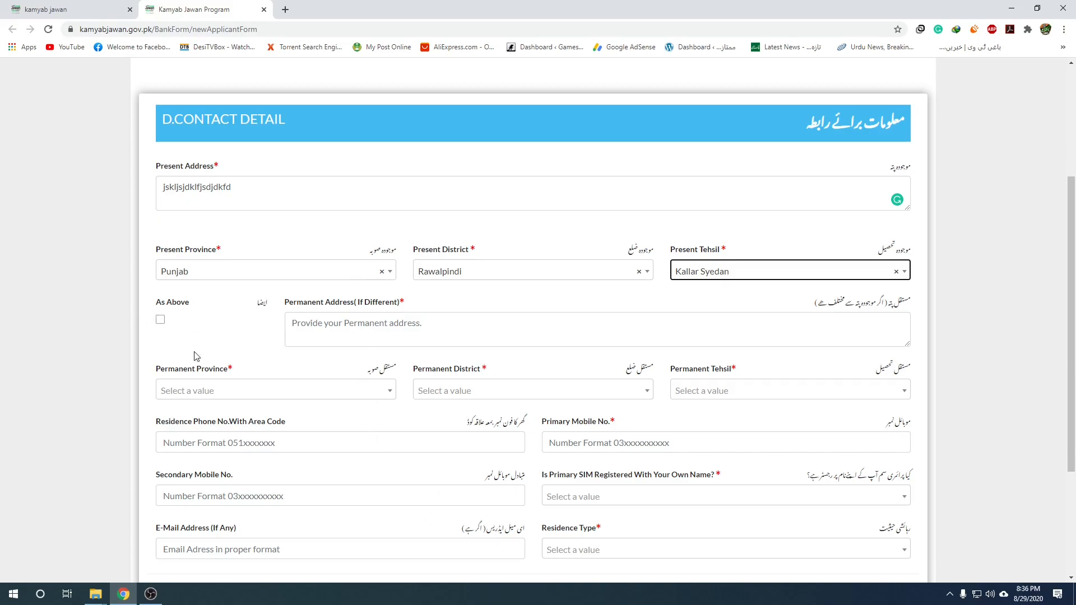
Tick As Above to copy the present address, and clear the residence phone.
left_click(163, 320)
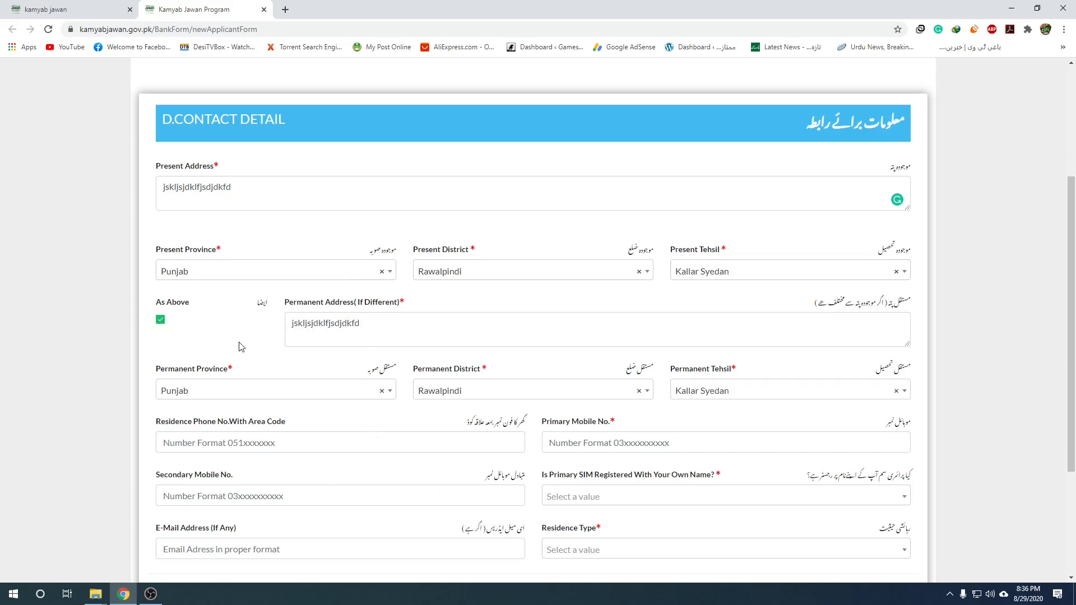
scroll(282, 345, "down", 2)
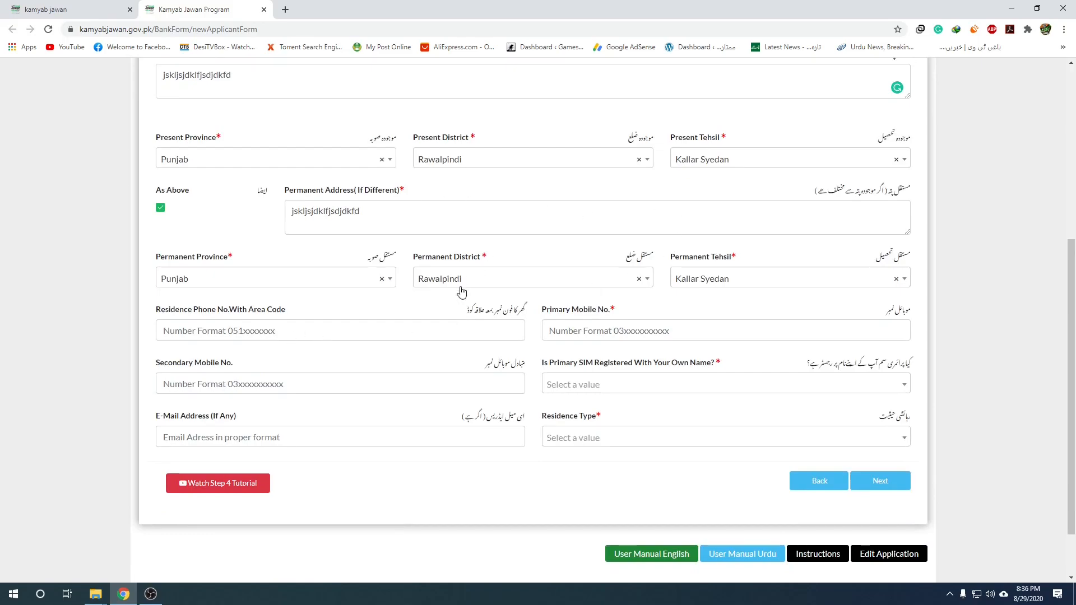
left_click(245, 332)
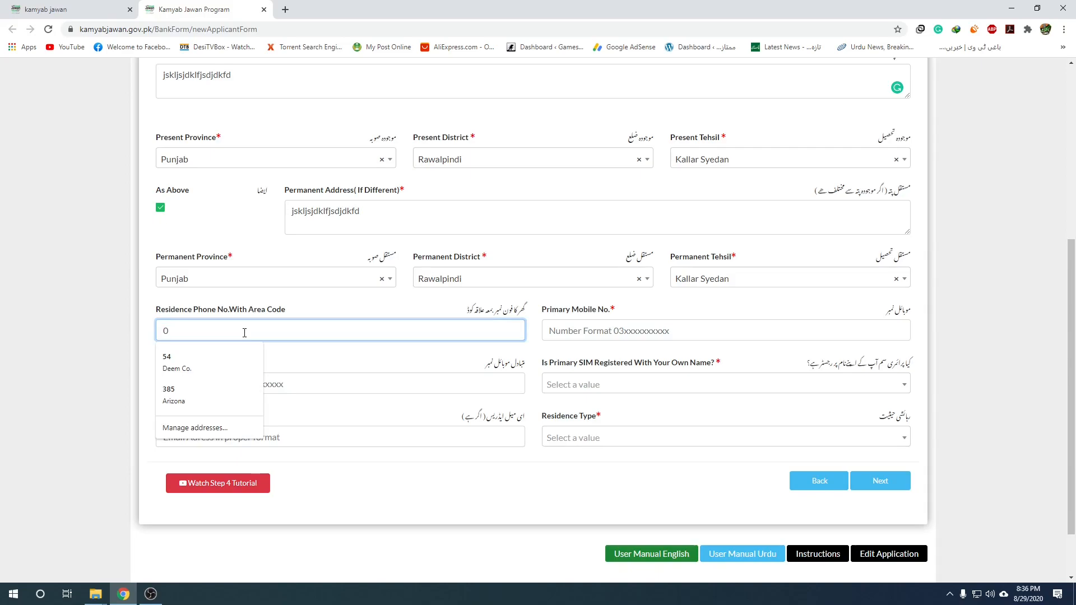
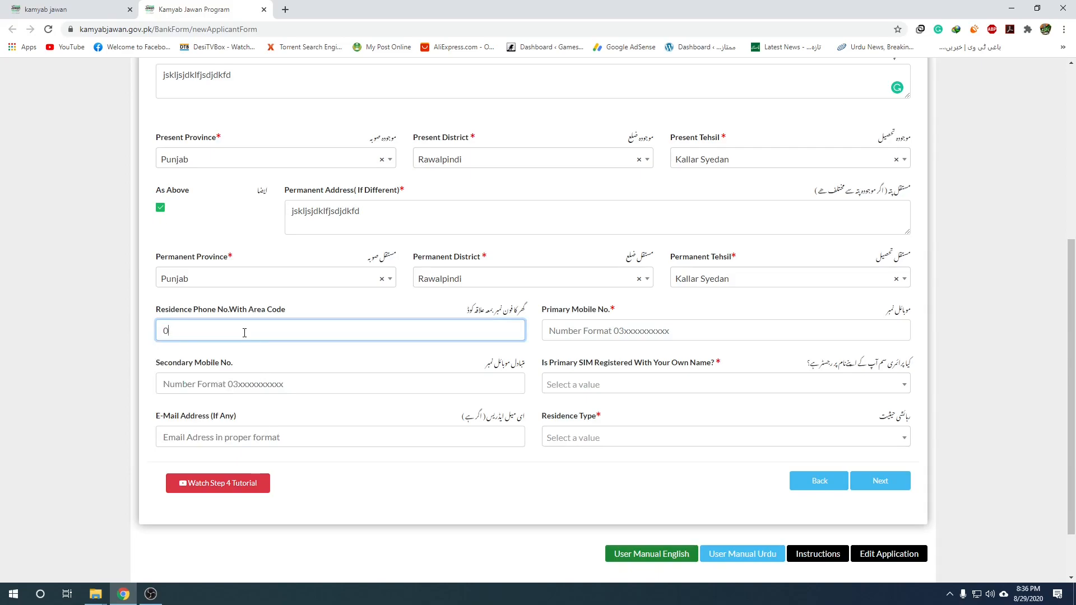
left_click_drag(213, 335, 121, 334)
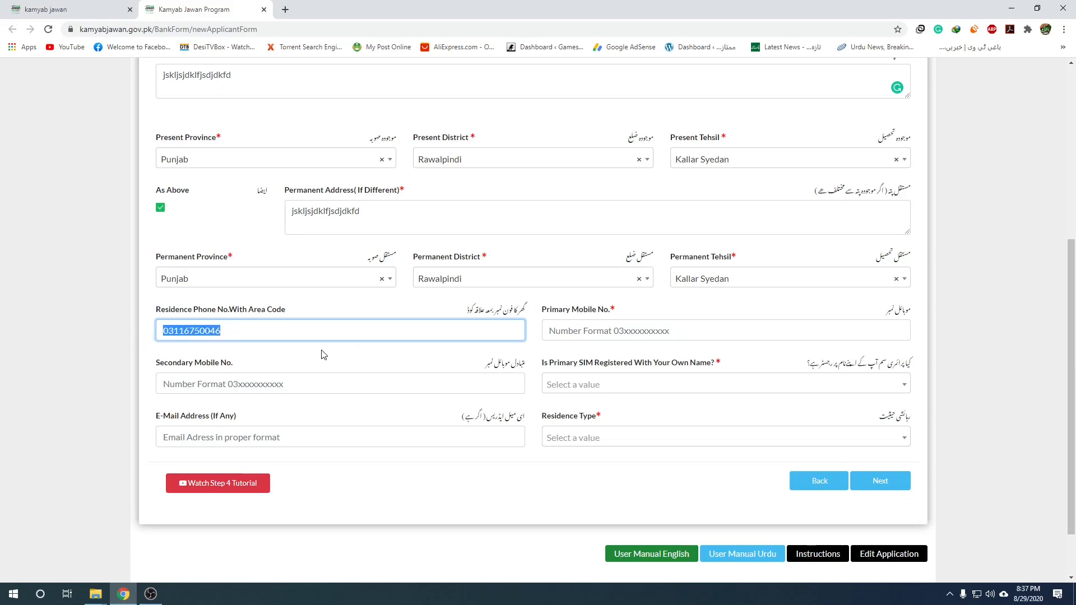
key("BackSpace")
Enter the applicant's primary mobile number.
left_click(599, 331)
type("03")
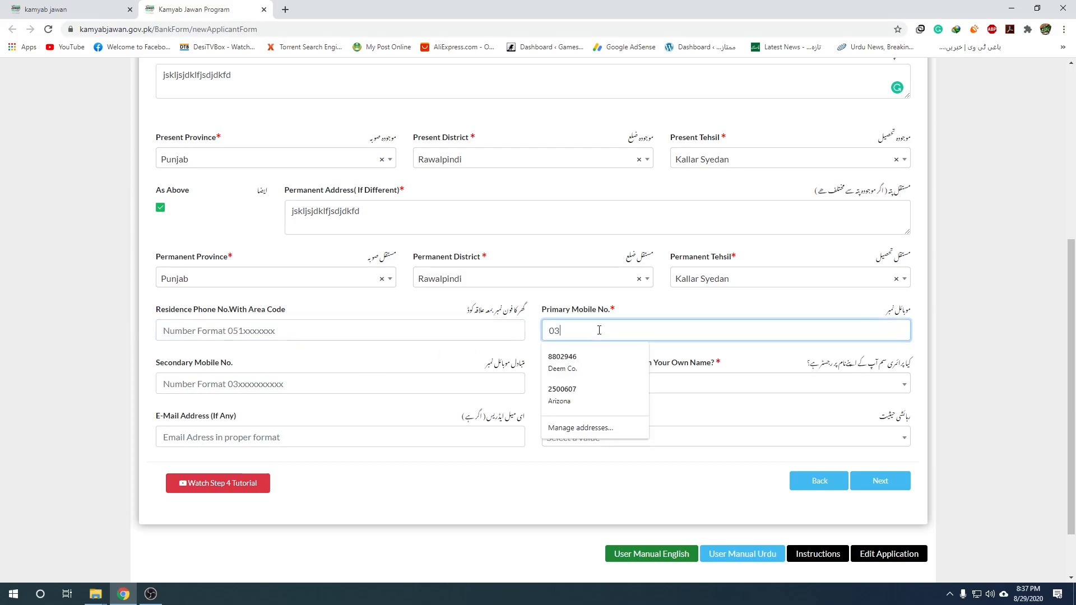
left_click_drag(599, 331, 534, 338)
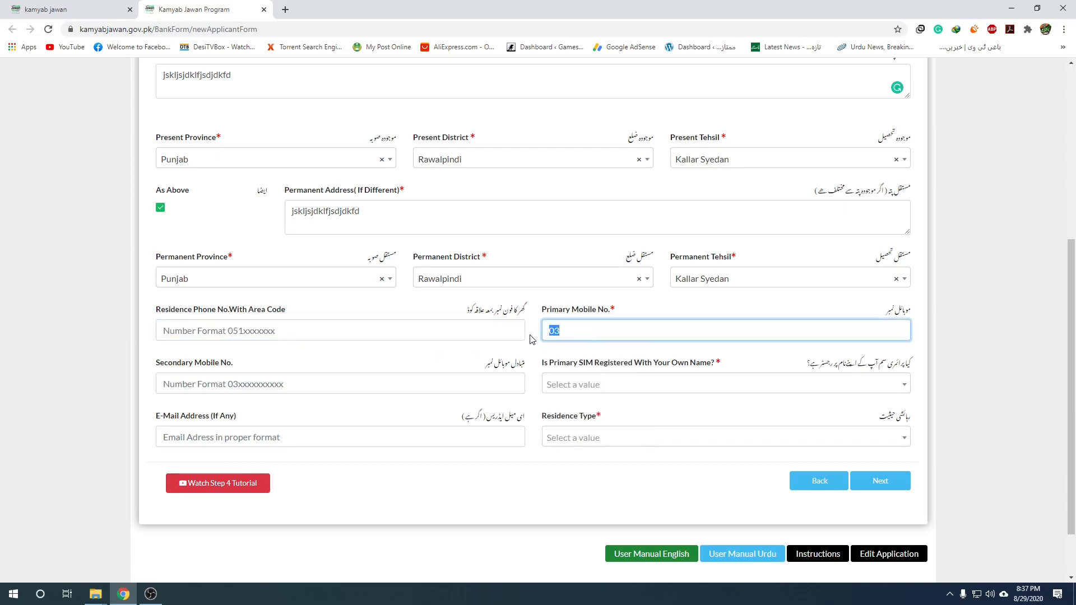
left_click(556, 330)
Clear stray digits from residence phone and leave the secondary mobile number empty.
left_click(399, 333)
type("0")
left_click(435, 314)
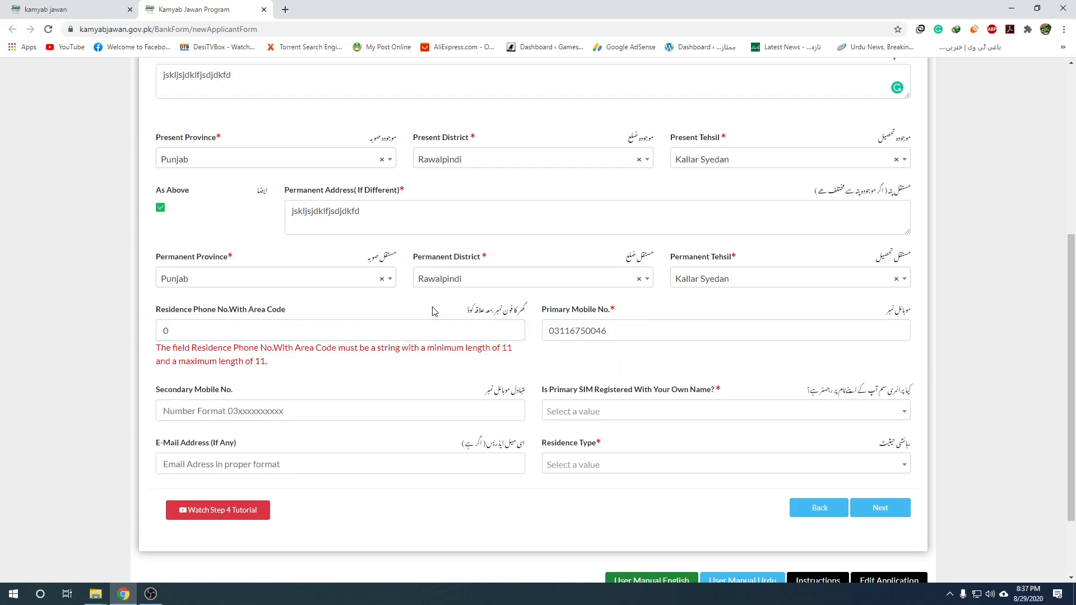
left_click(374, 408)
type("03")
left_click(307, 325)
key("BackSpace")
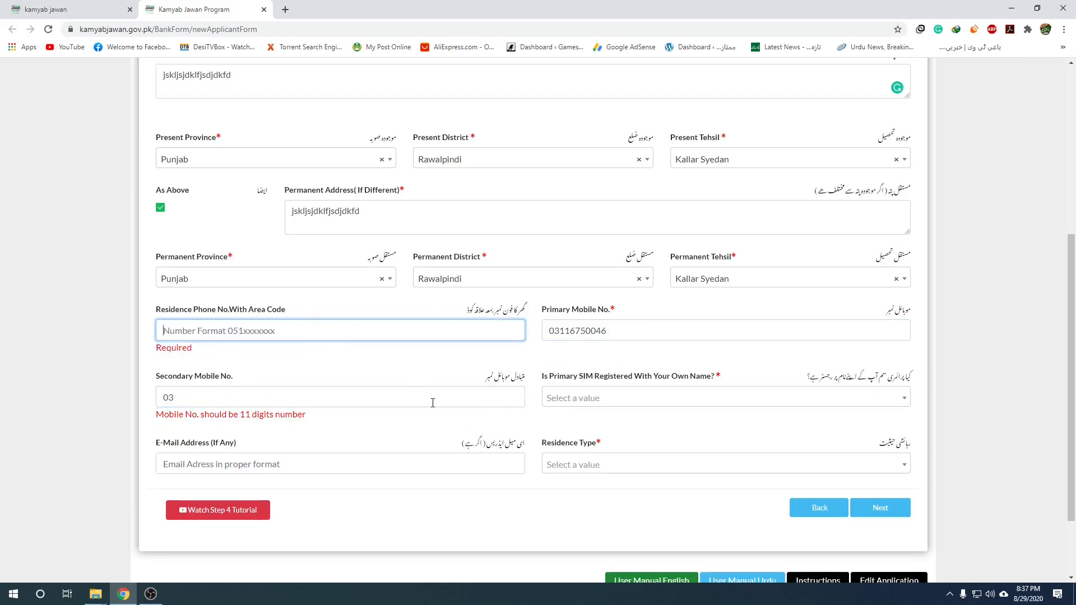
left_click(255, 399)
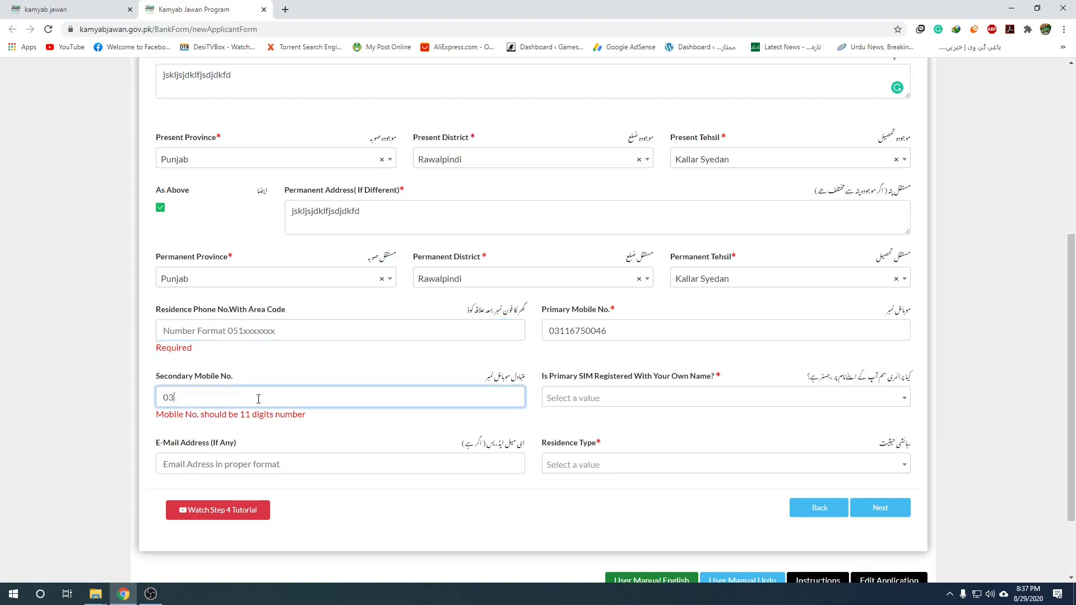
key("BackSpace")
key("BackSpace")
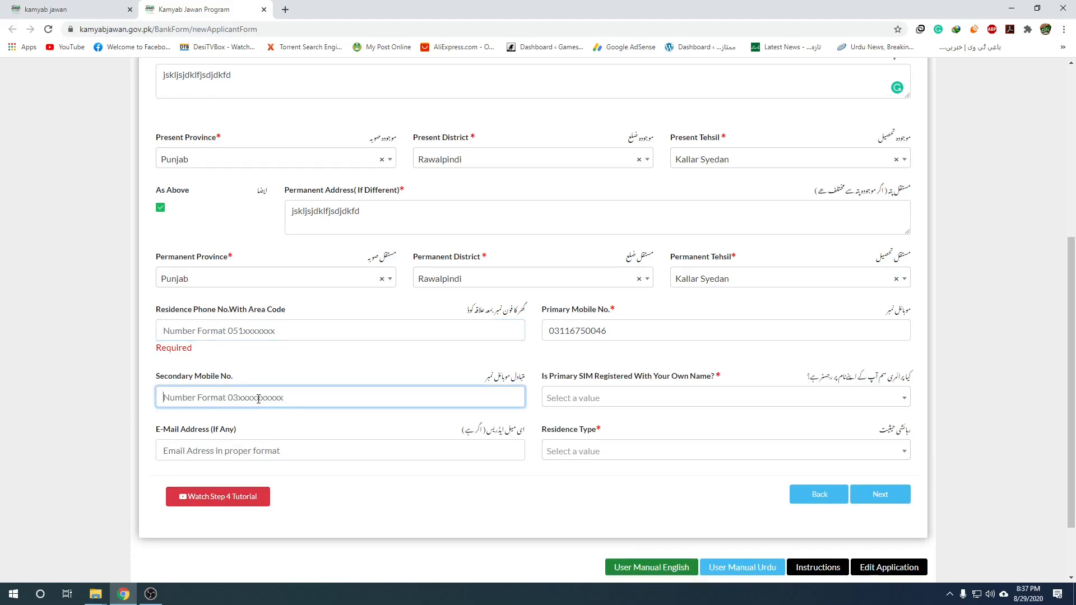
left_click(297, 373)
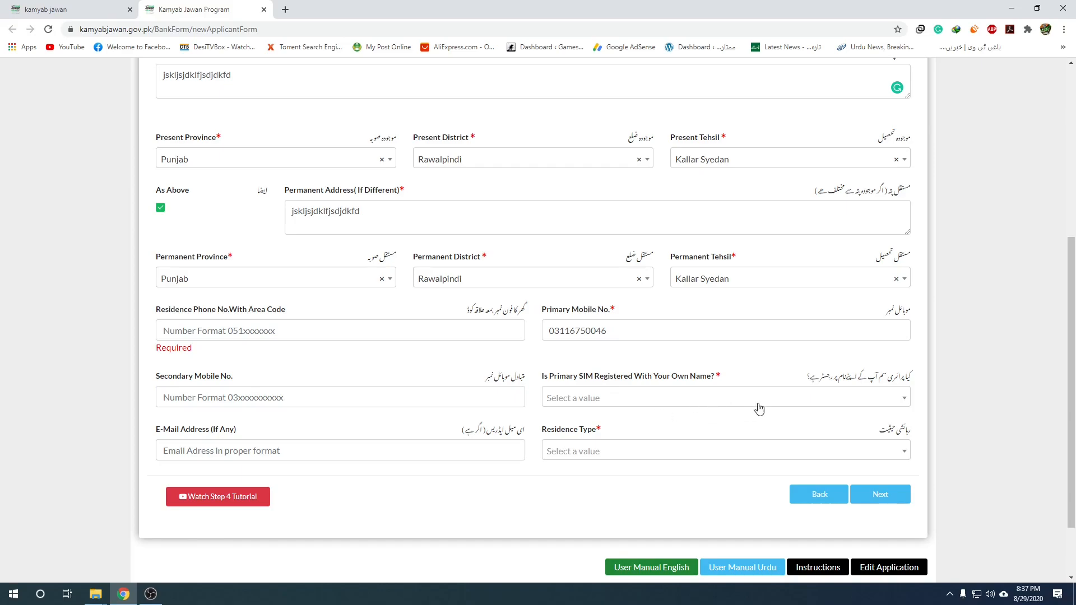
Answer Yes to SIM registered in own name, fill the saved e-mail, and remove autofilled residence phone.
left_click(776, 400)
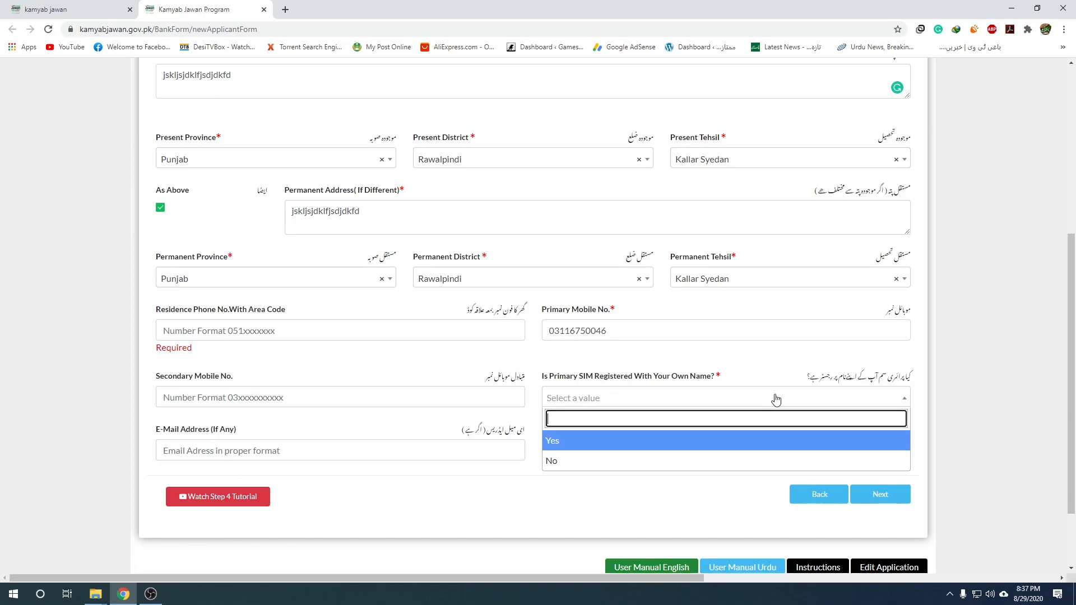
left_click(610, 452)
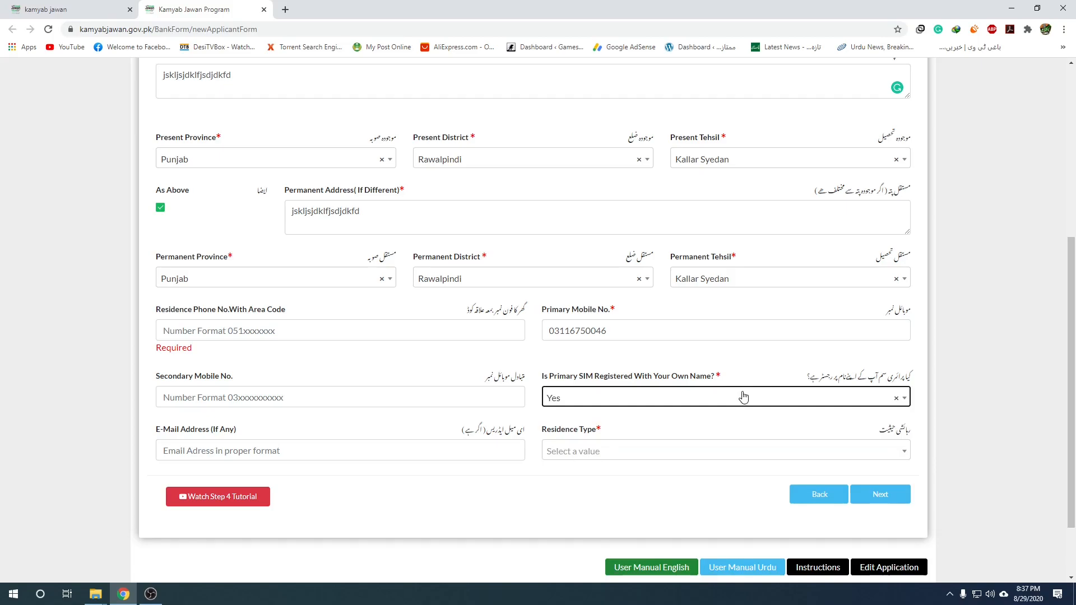
left_click(292, 449)
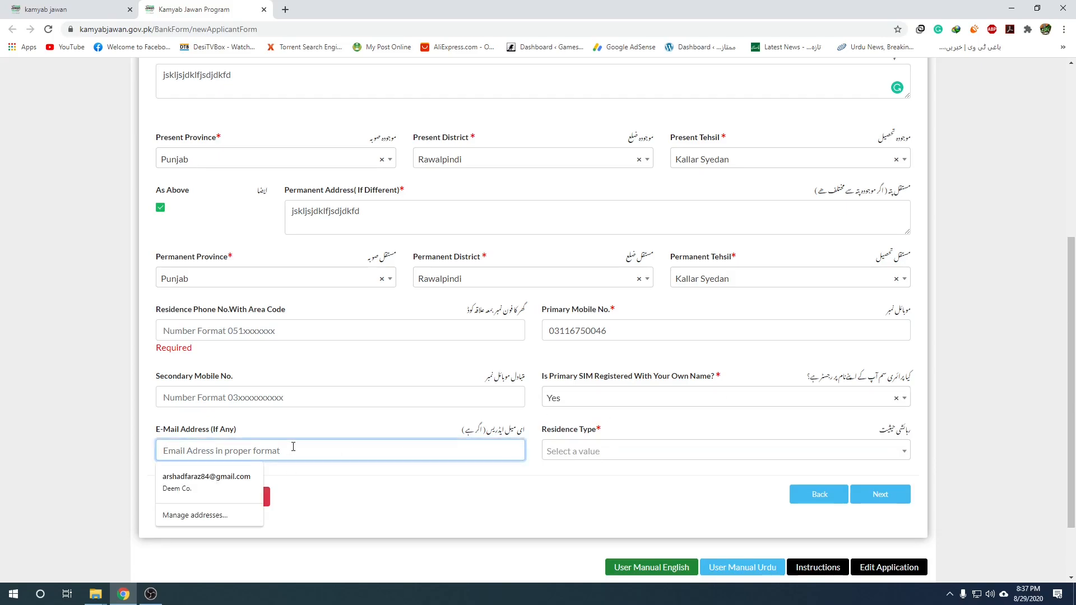
left_click(223, 481)
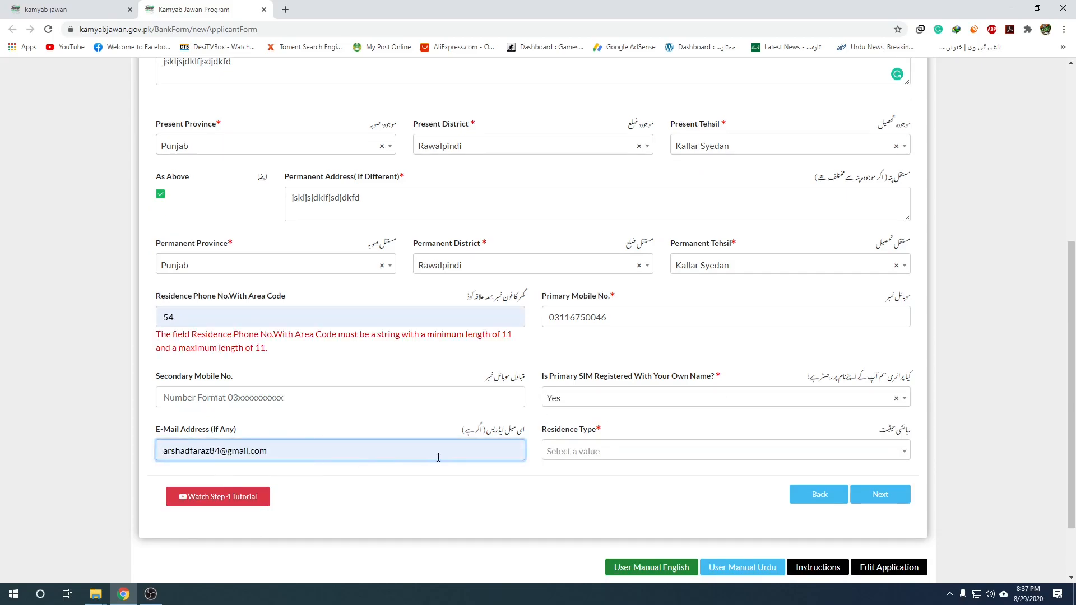
left_click(201, 322)
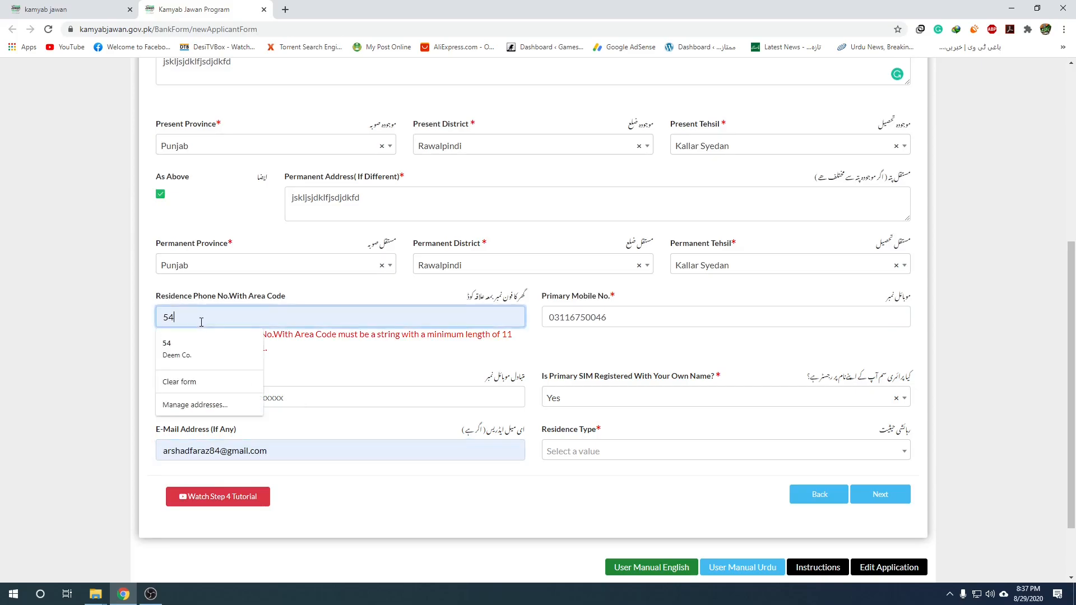
key("BackSpace")
key("BackSpace")
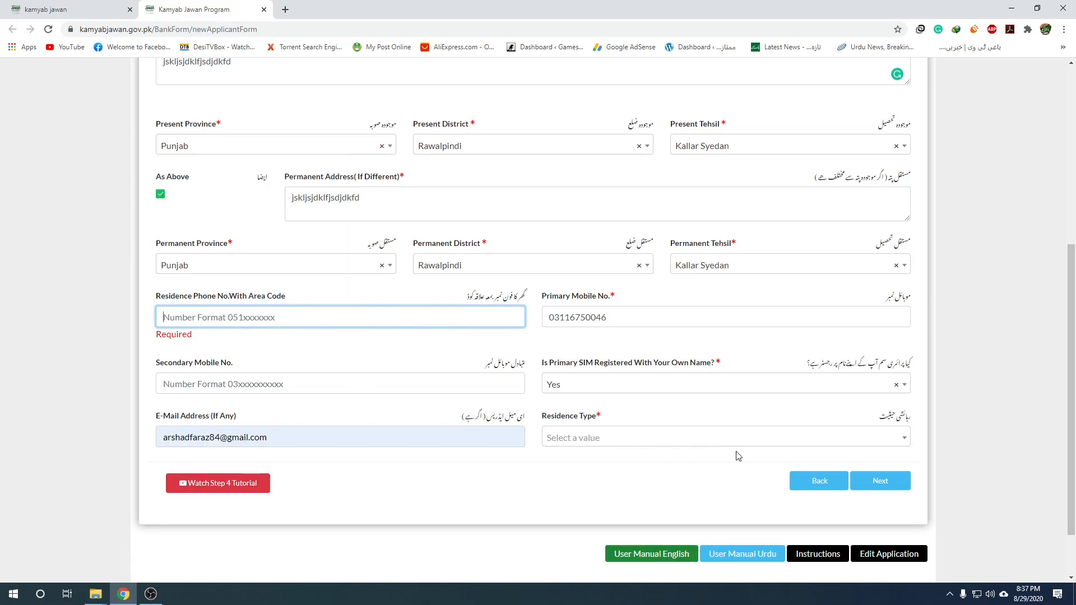
Set Residence Type to Rented.
left_click(715, 445)
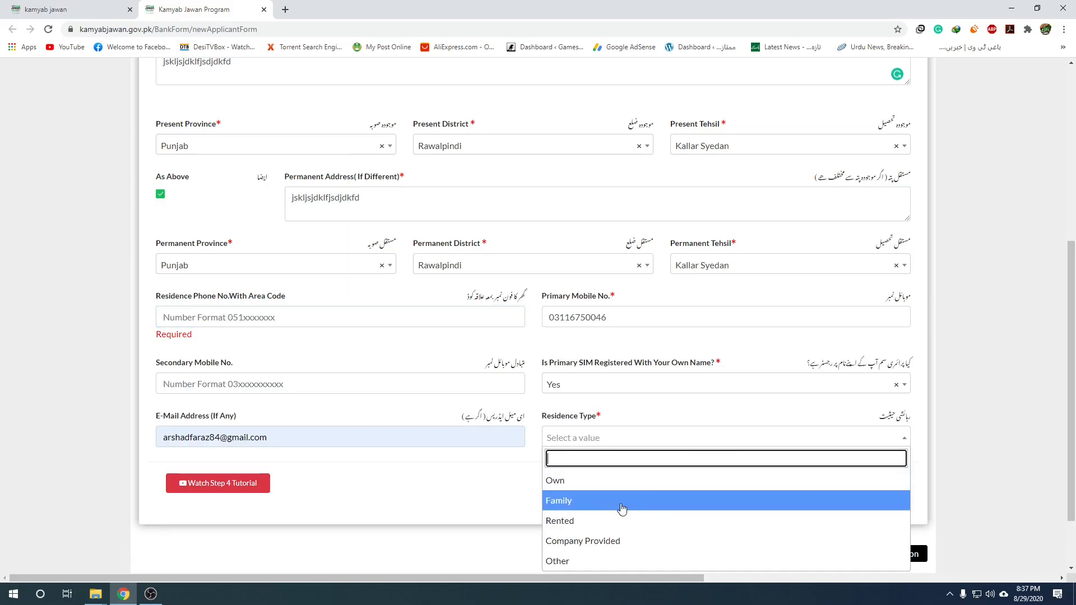
left_click(581, 522)
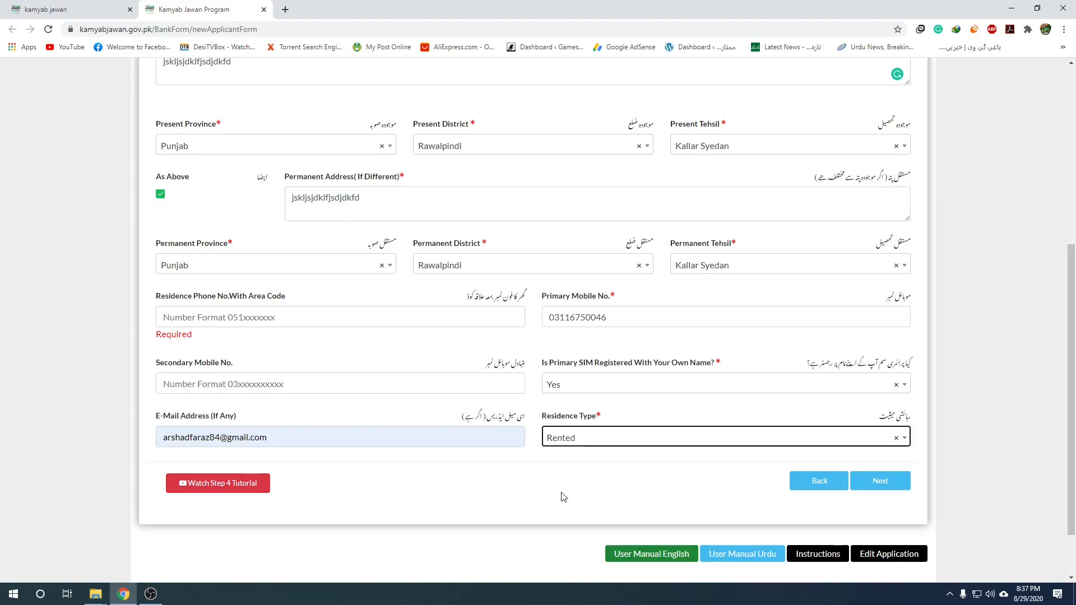
left_click(659, 439)
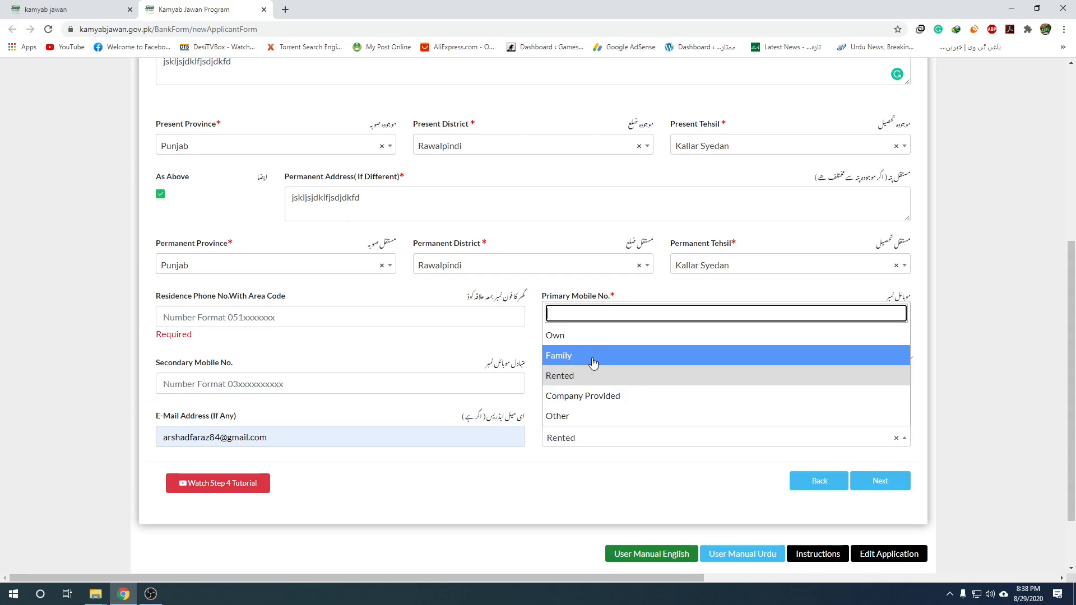
left_click(613, 440)
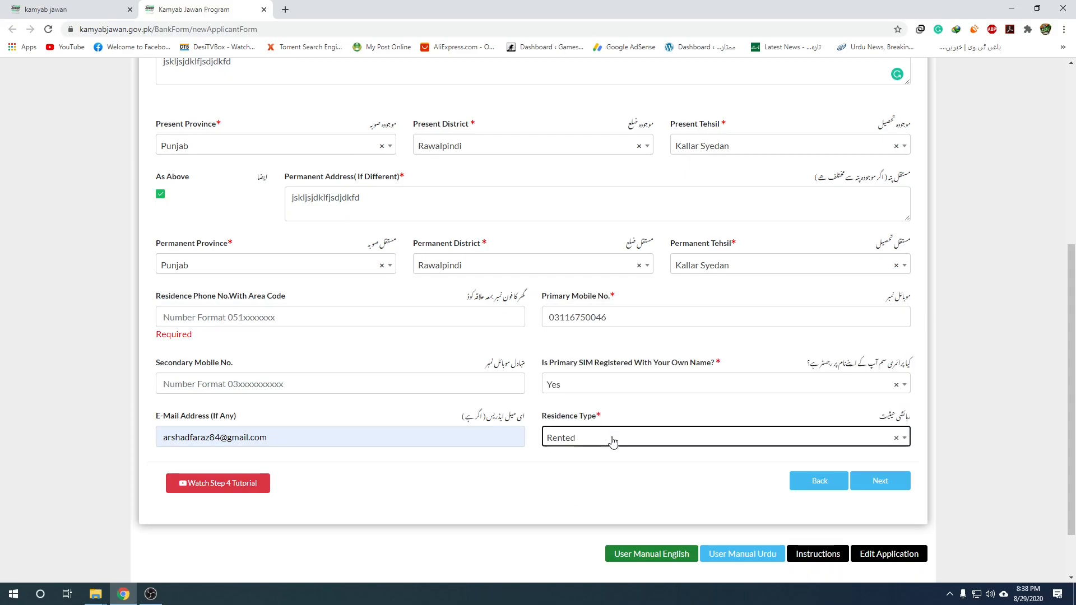
Advance to Step 5 Business Information and try Next, flagging the empty mandatory fields as Required.
left_click(882, 488)
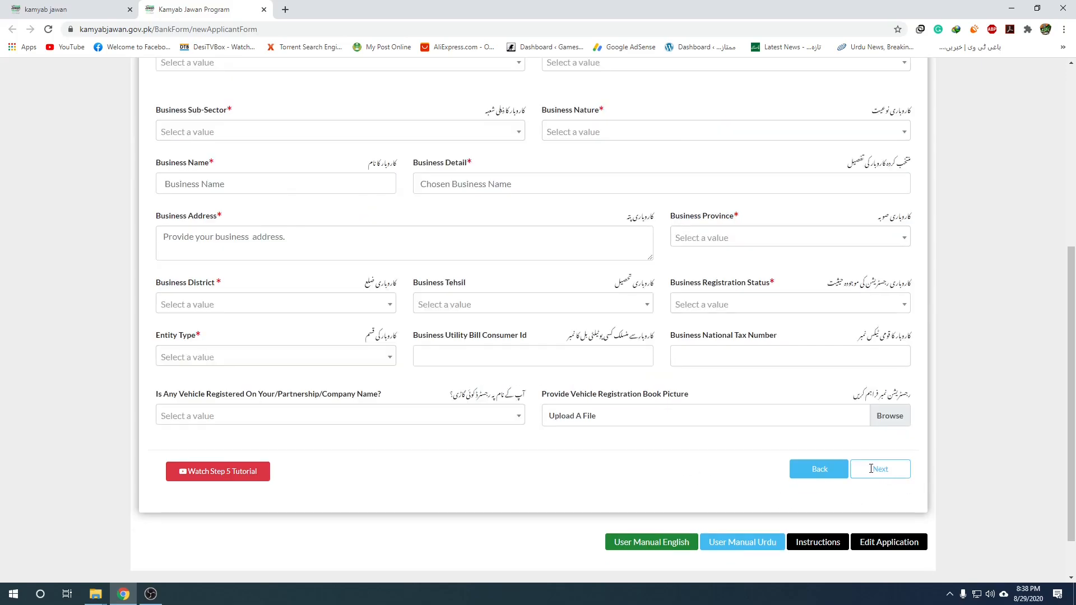
left_click(882, 470)
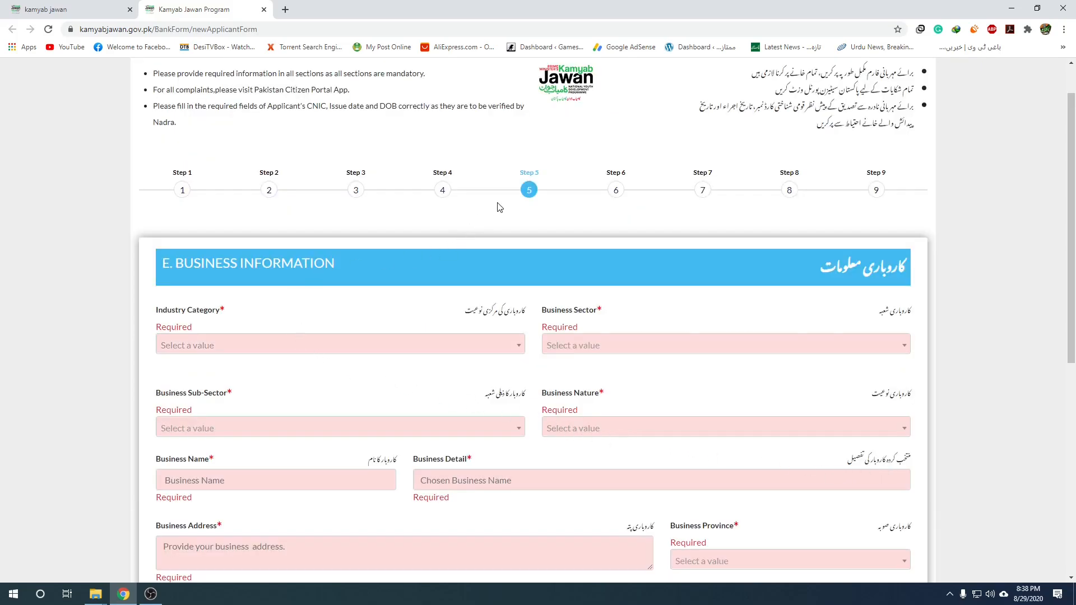
scroll(406, 288, "down", 7)
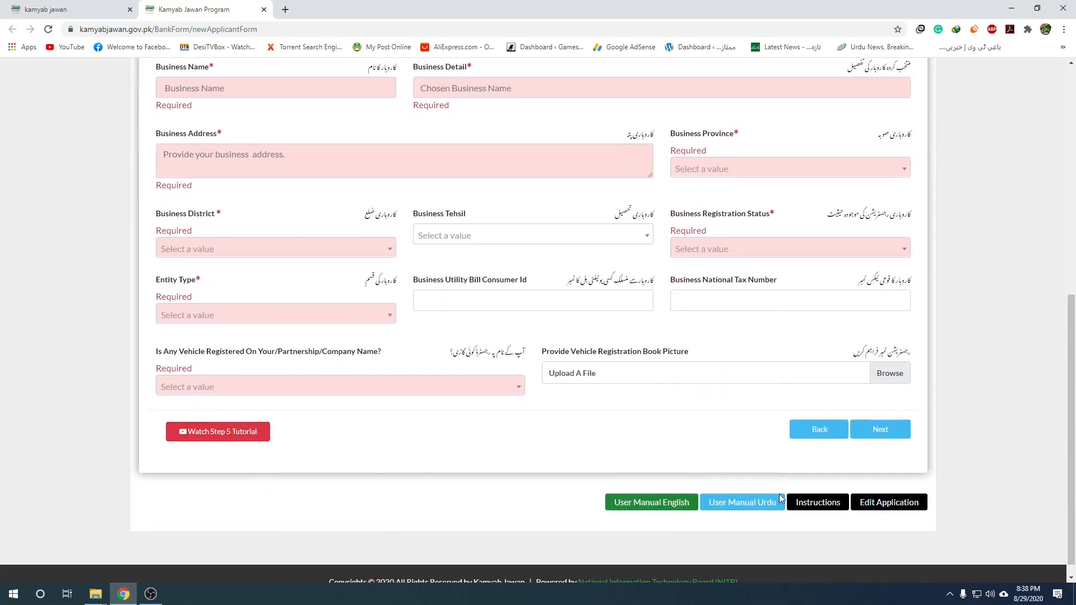
scroll(780, 499, "up", 3)
scroll(780, 499, "up", 2)
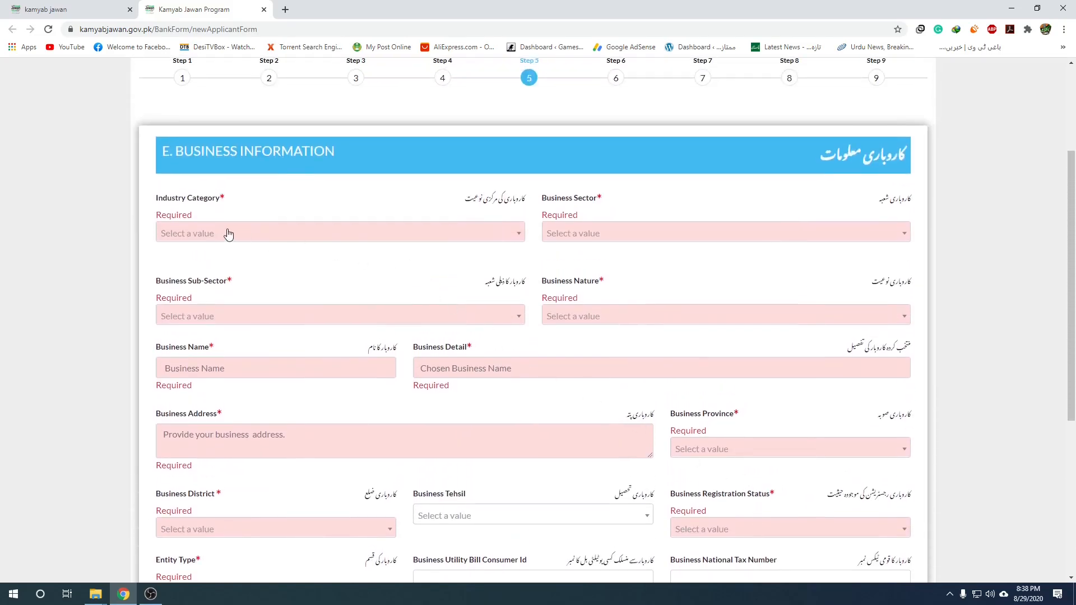
left_click(388, 234)
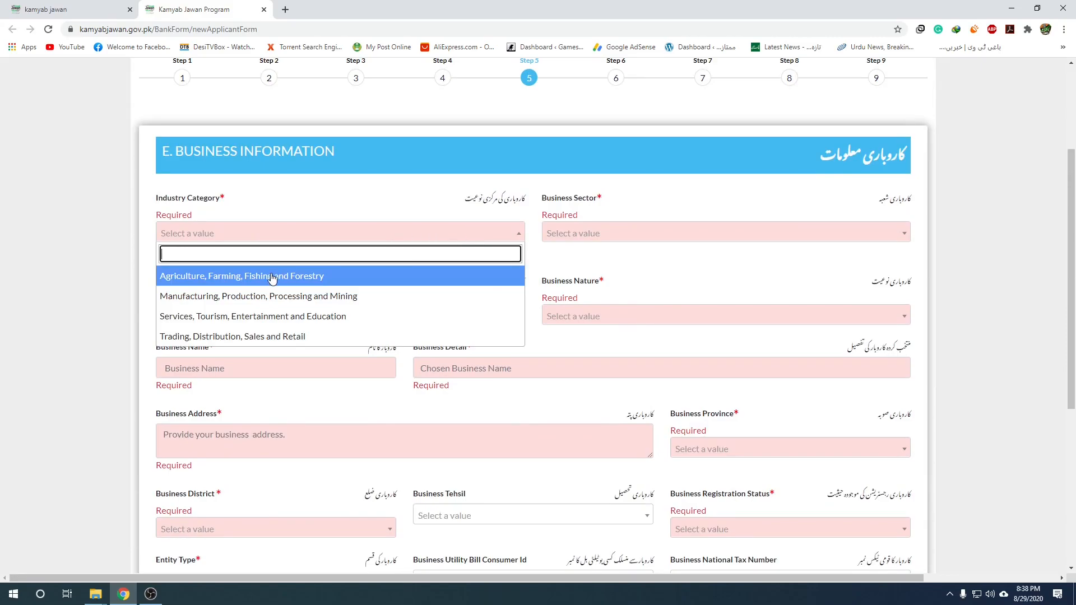
scroll(279, 298, "down", 2)
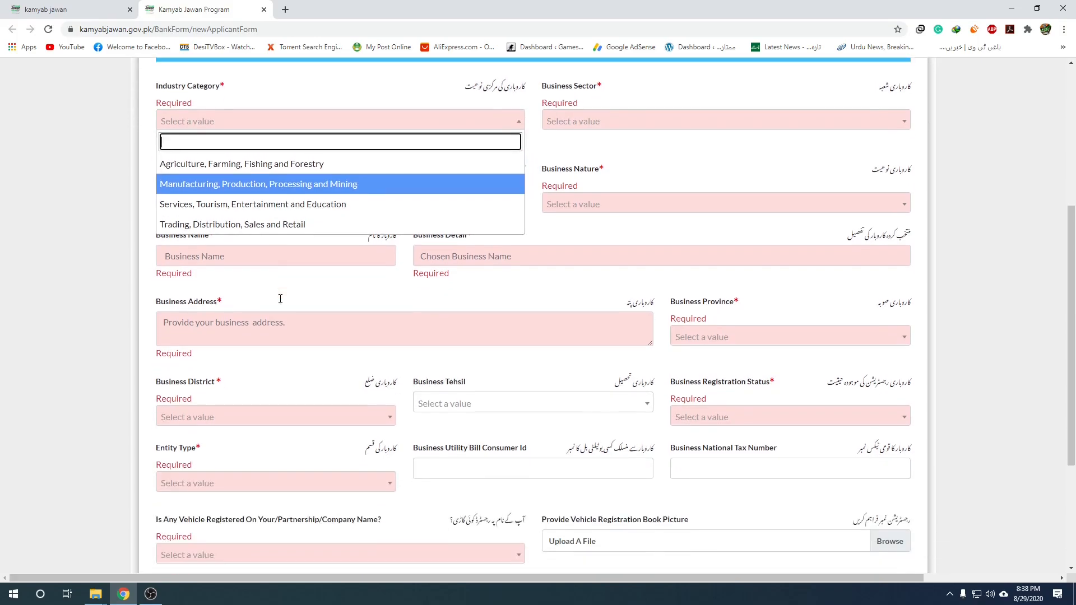
scroll(270, 207, "up", 2)
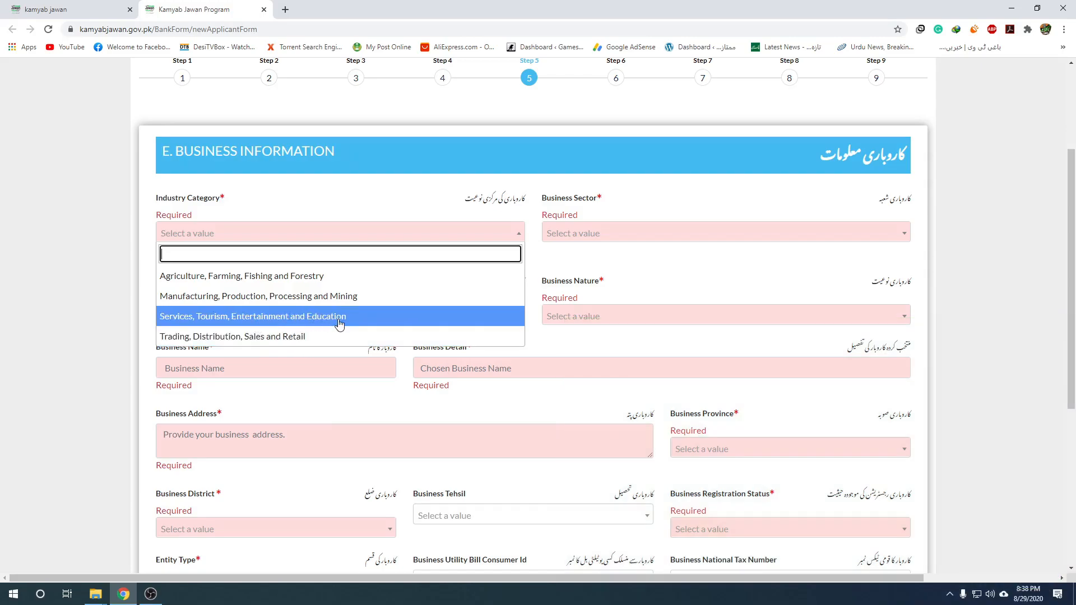
Set industry to Services, Tourism, Entertainment and Education with sector Repair and Maintenance Services.
left_click(273, 317)
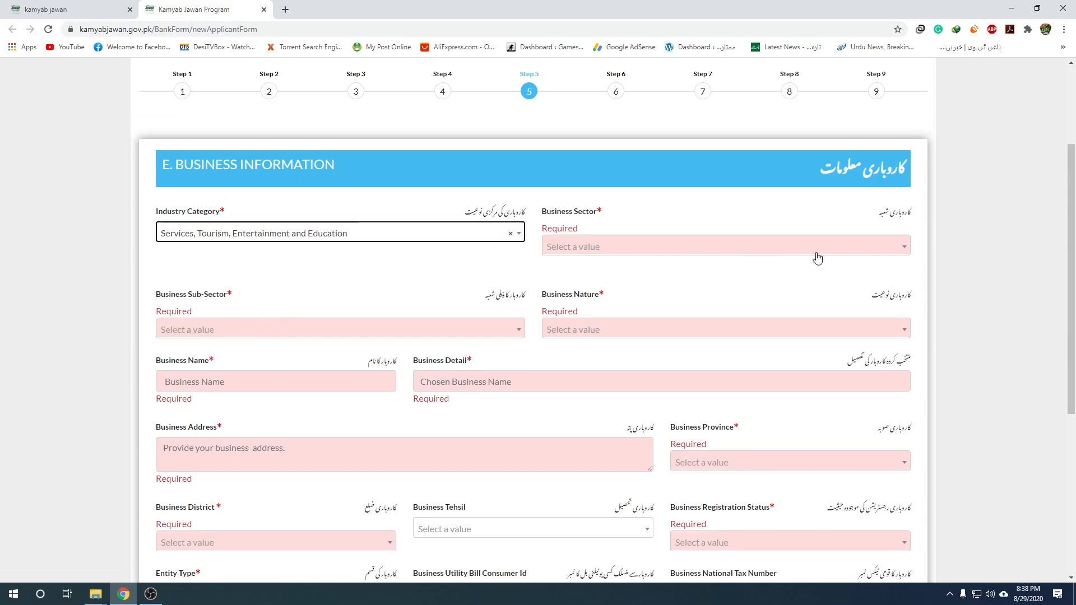
left_click(841, 253)
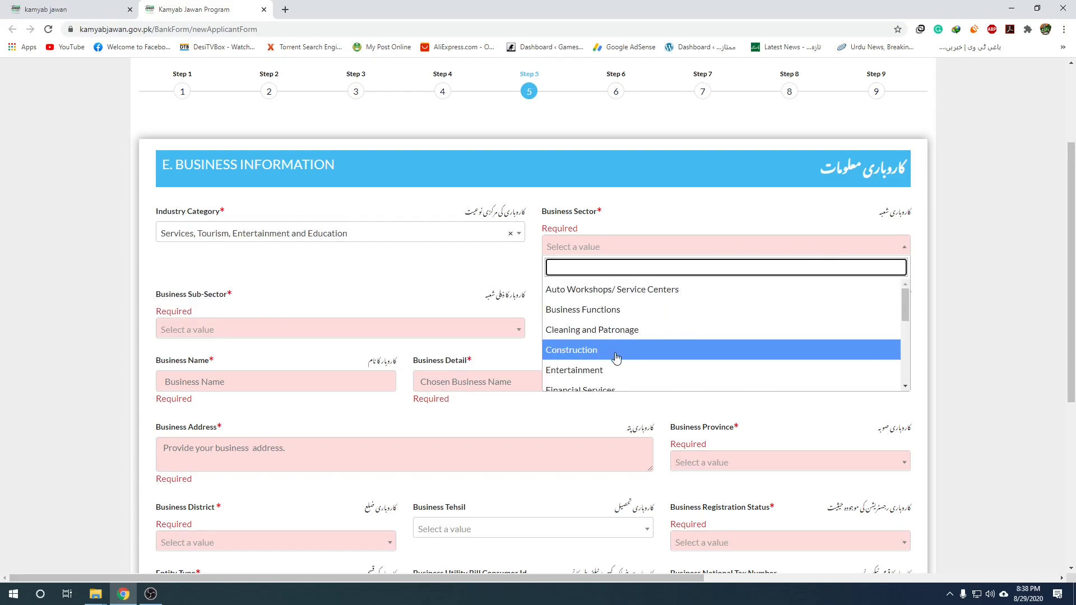
scroll(620, 357, "down", 1)
scroll(620, 358, "down", 1)
scroll(620, 353, "down", 2)
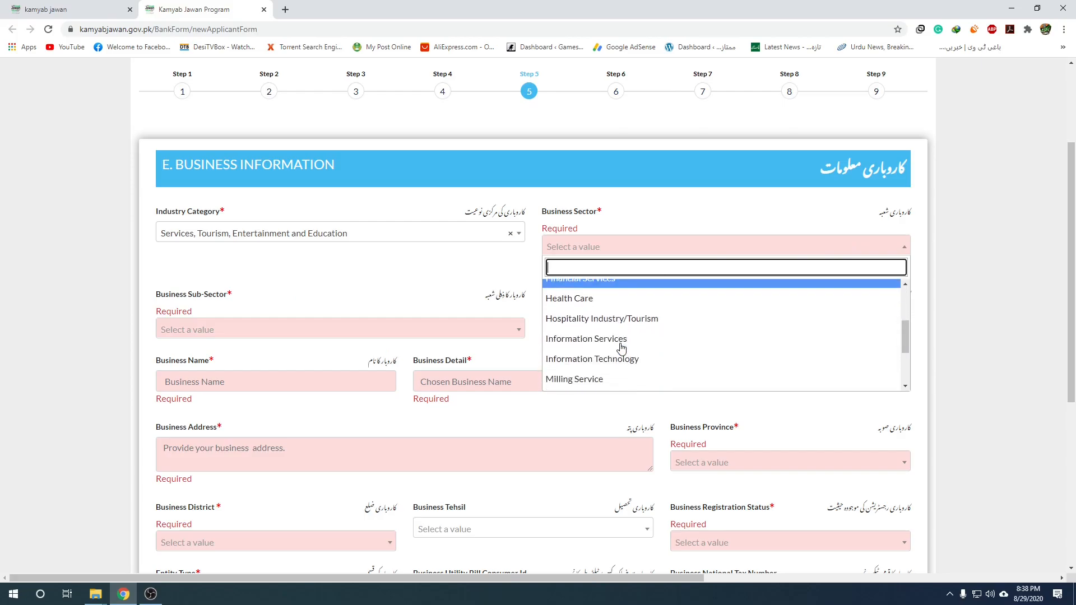
scroll(626, 353, "down", 3)
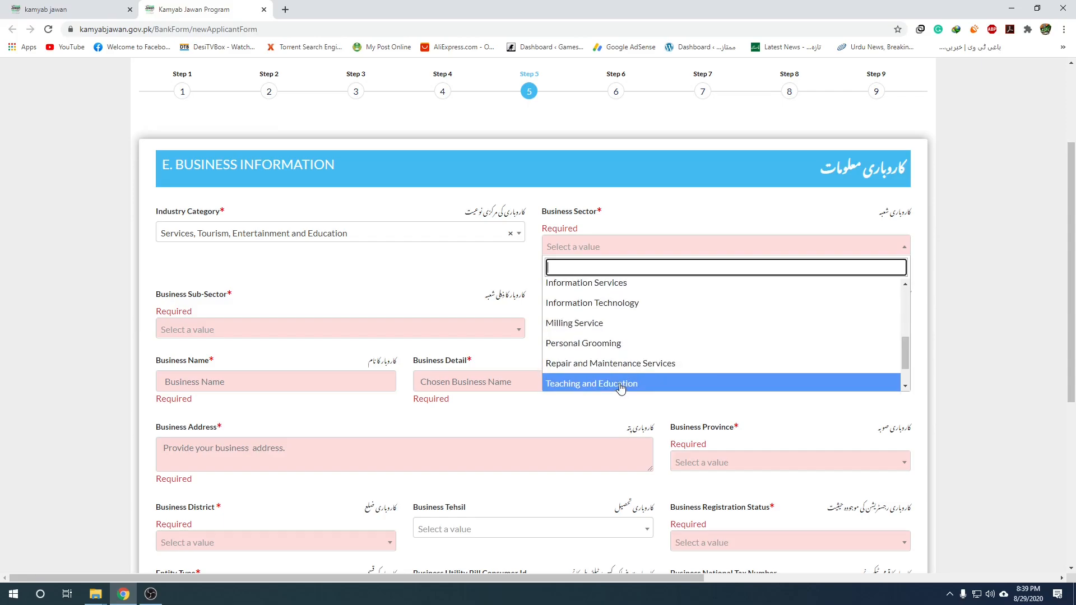
scroll(630, 334, "down", 1)
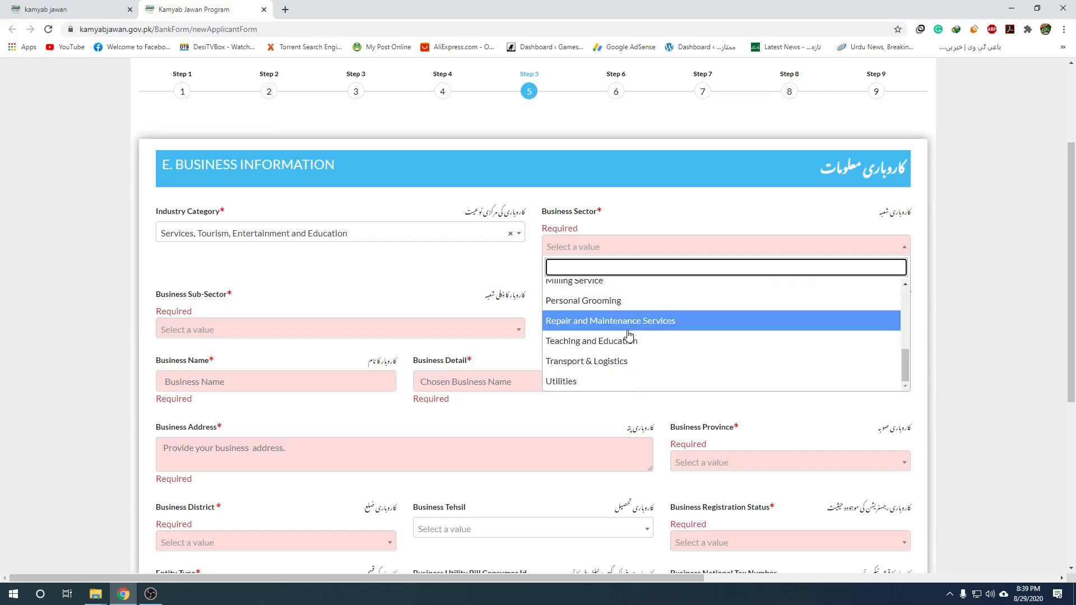
left_click(627, 328)
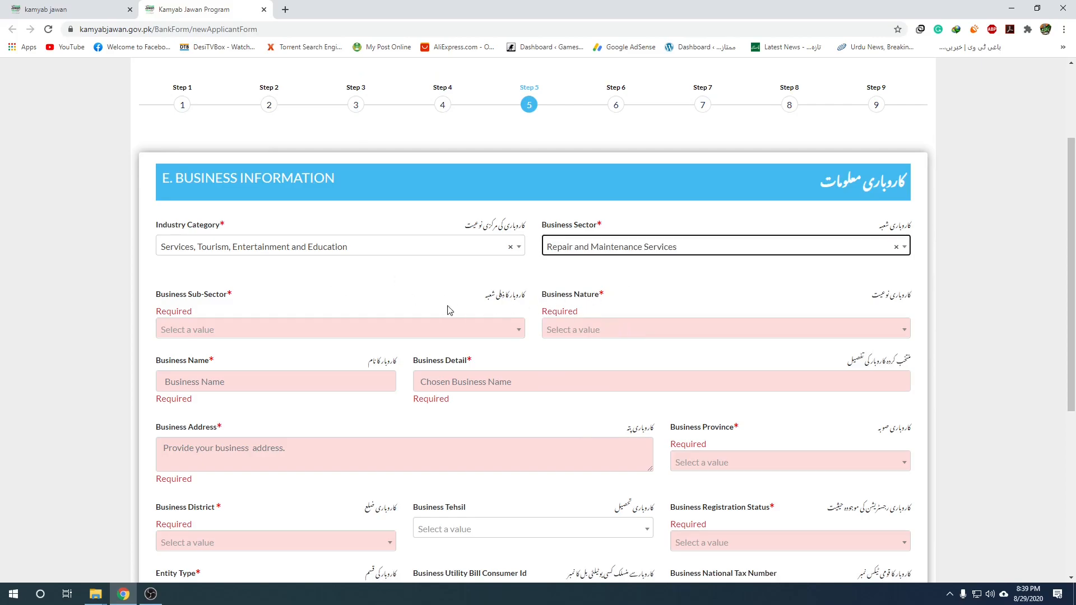
Switch industry to Agriculture, Farming, Fishing and Forestry with sector Horticulture, then browse the sub-sectors.
left_click(372, 246)
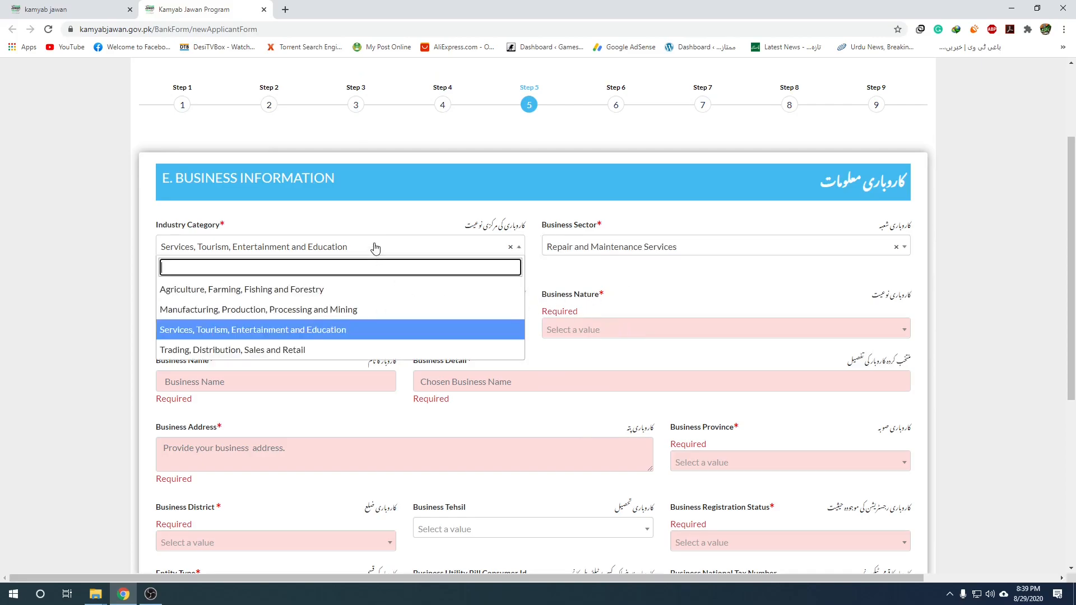
left_click(261, 291)
left_click(674, 254)
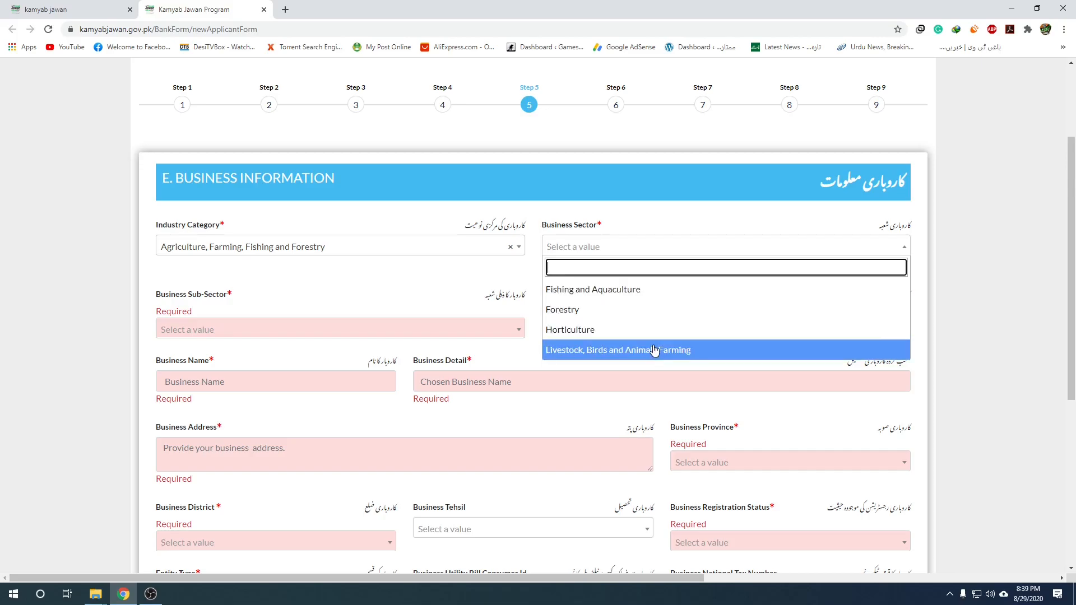
left_click(580, 329)
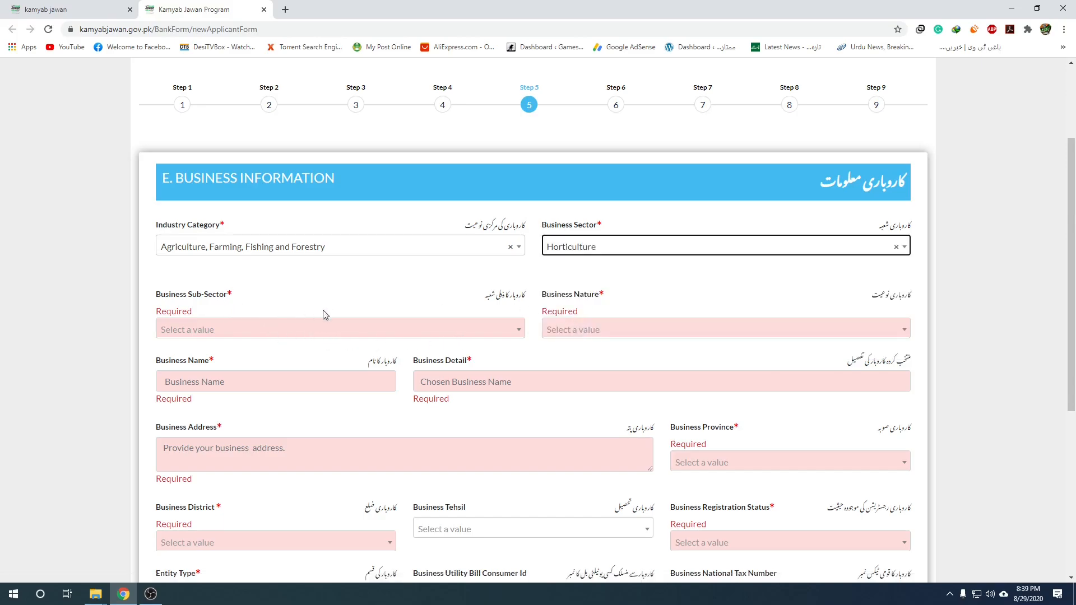
left_click(442, 330)
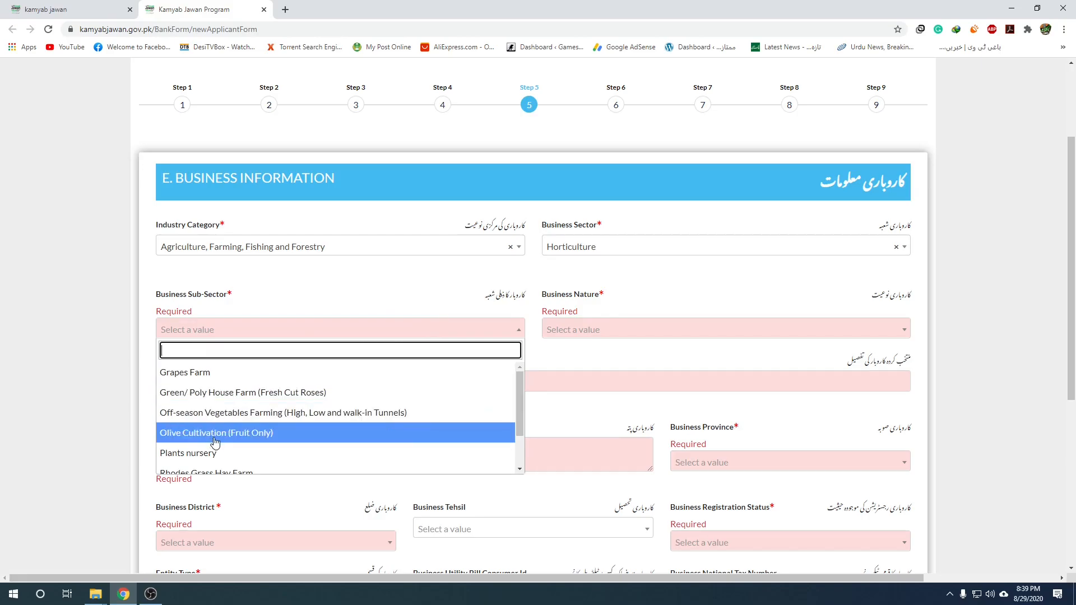
scroll(236, 455, "down", 2)
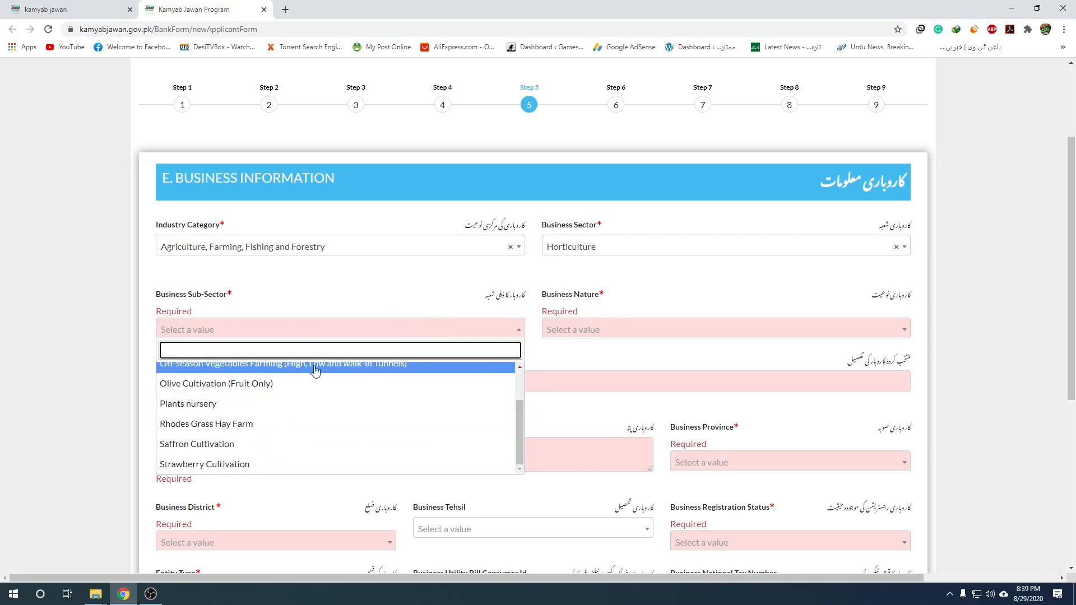
Switch industry back to Services, Tourism, Entertainment and Education with sector Repair and Maintenance Services.
left_click(354, 246)
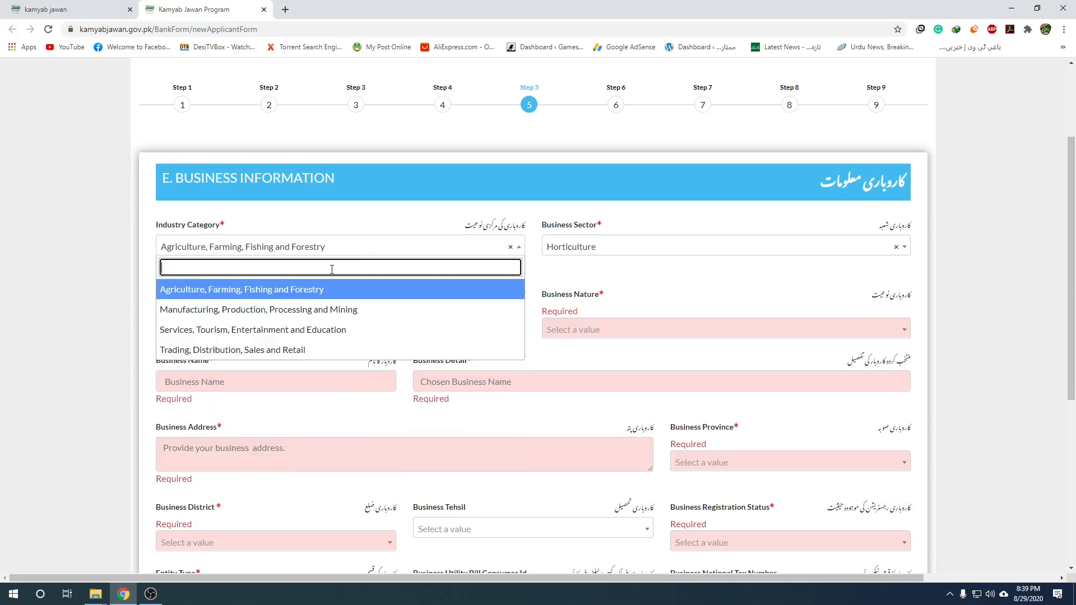
left_click(287, 331)
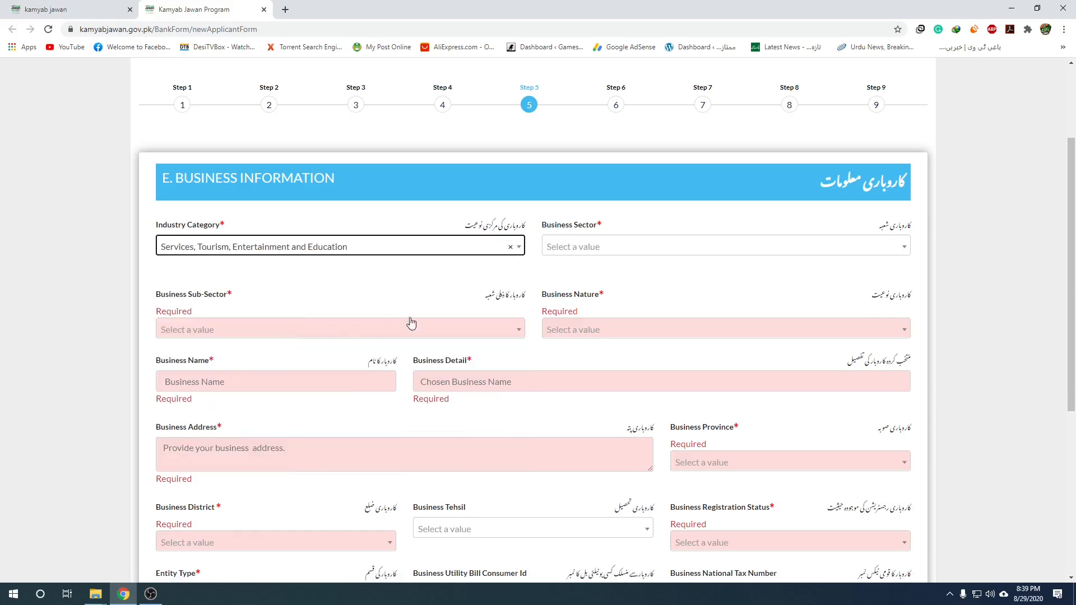
left_click(608, 255)
scroll(620, 362, "down", 2)
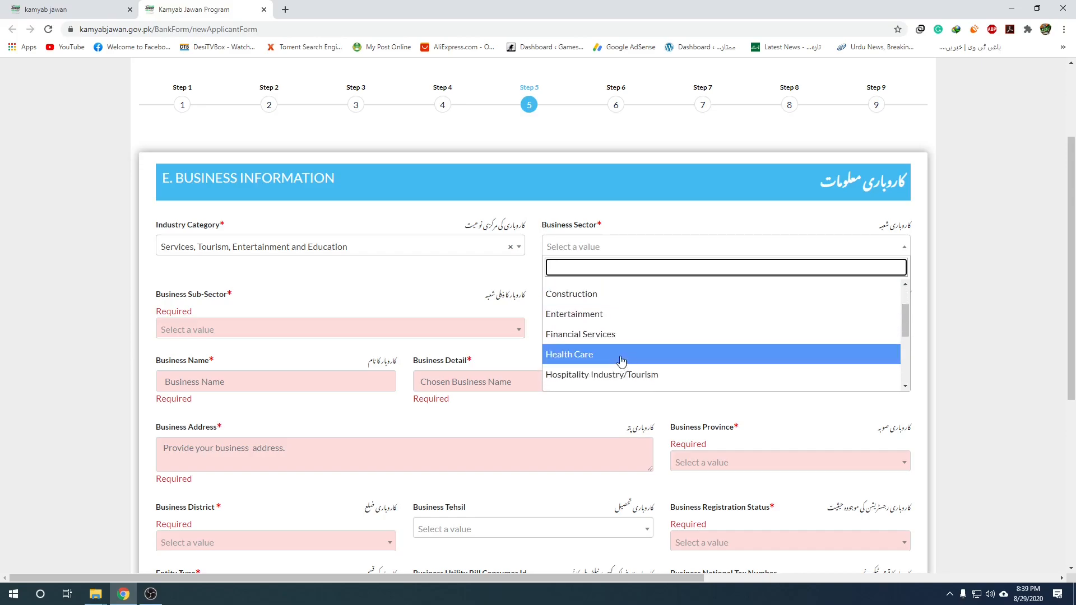
scroll(614, 351, "down", 1)
scroll(629, 361, "down", 1)
left_click(629, 362)
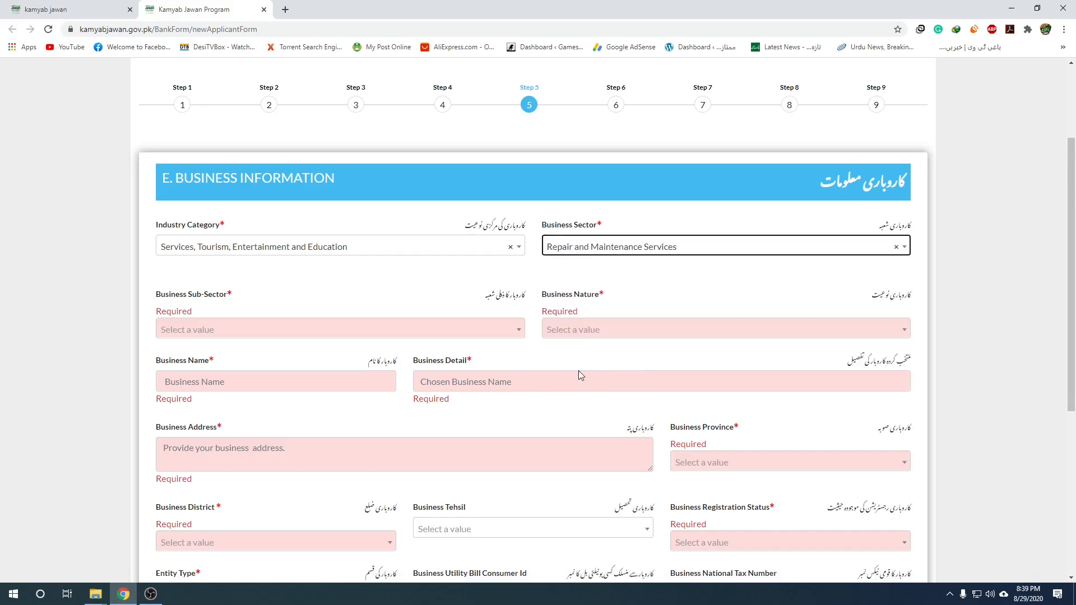
Set sub-sector to Computer Repairing Service and business nature to Local Business.
left_click(291, 341)
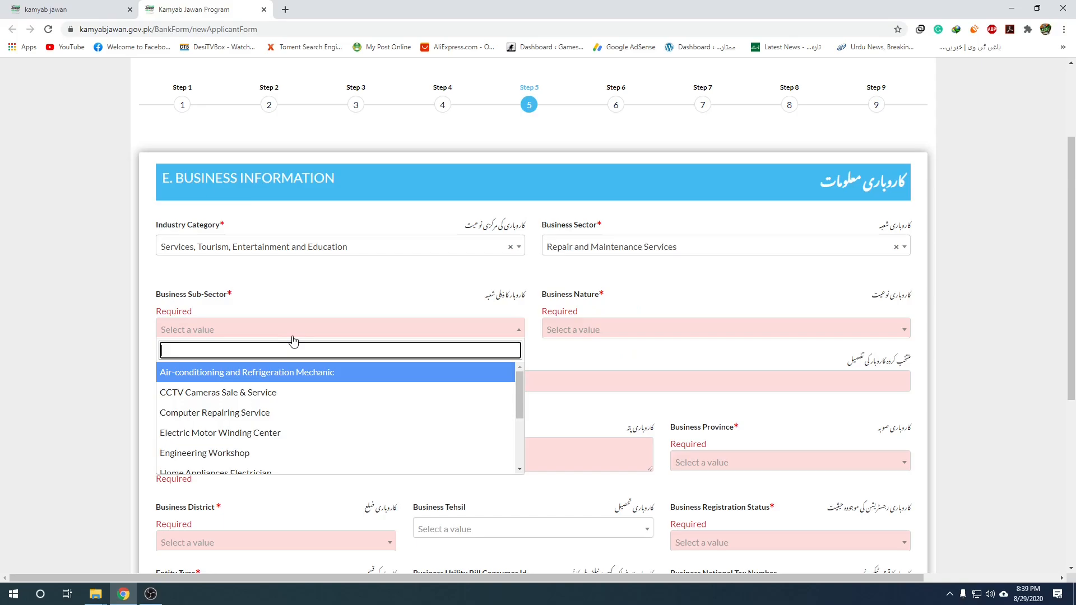
left_click(262, 414)
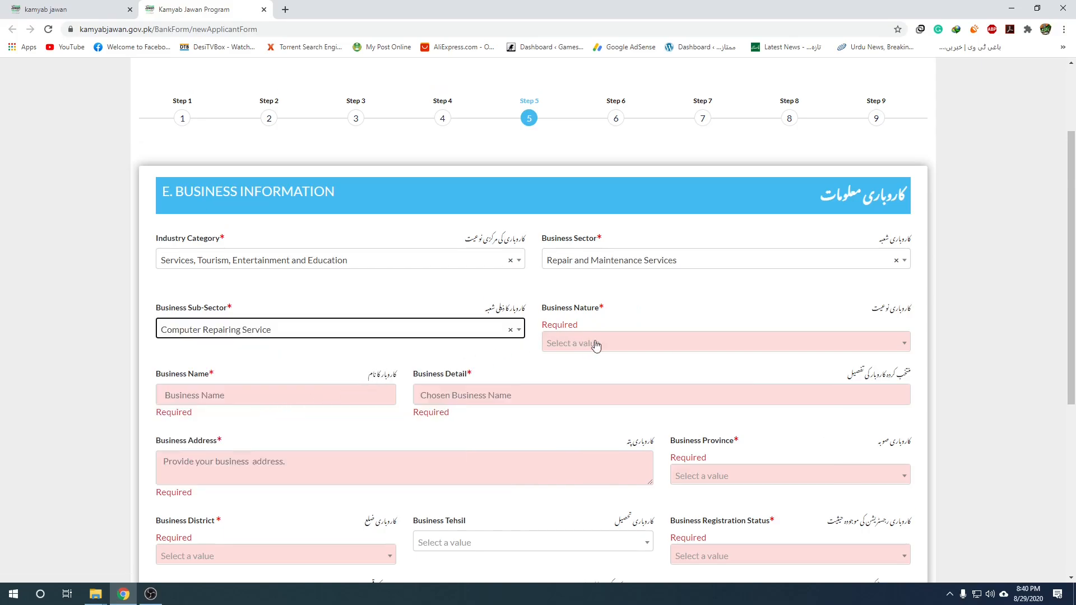
left_click(699, 351)
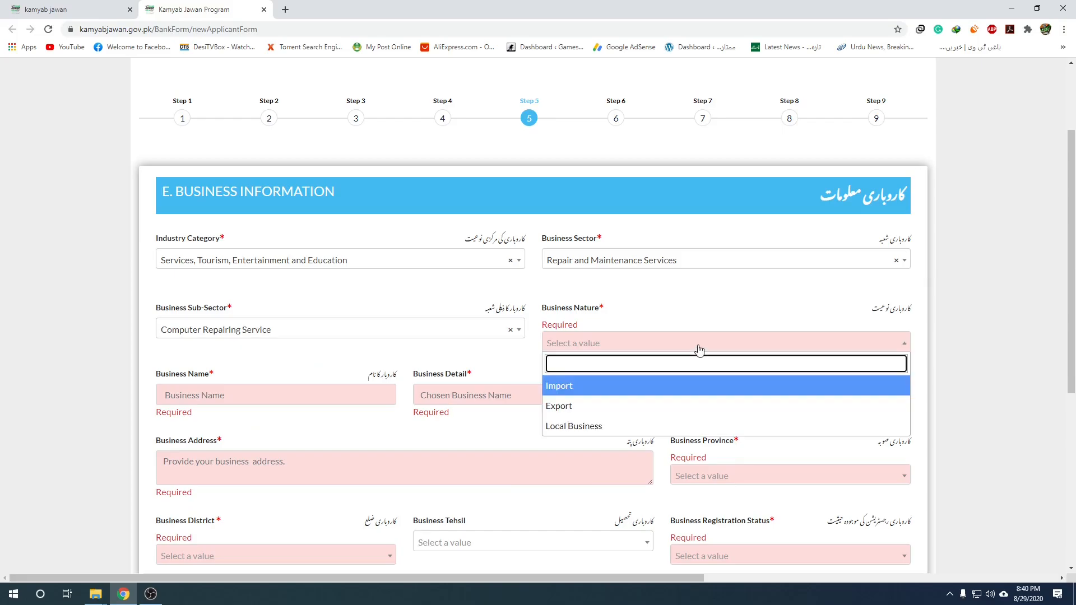
left_click(604, 426)
left_click(656, 348)
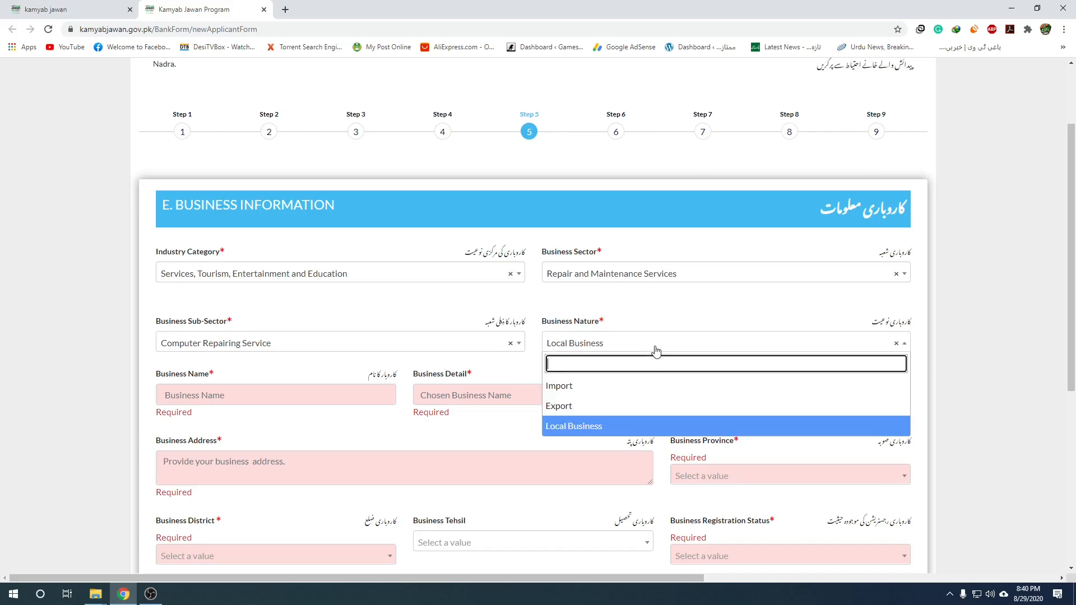
Autofill Business Name and Detail as Deem Co. plus the saved business address, then select the address text.
left_click(600, 430)
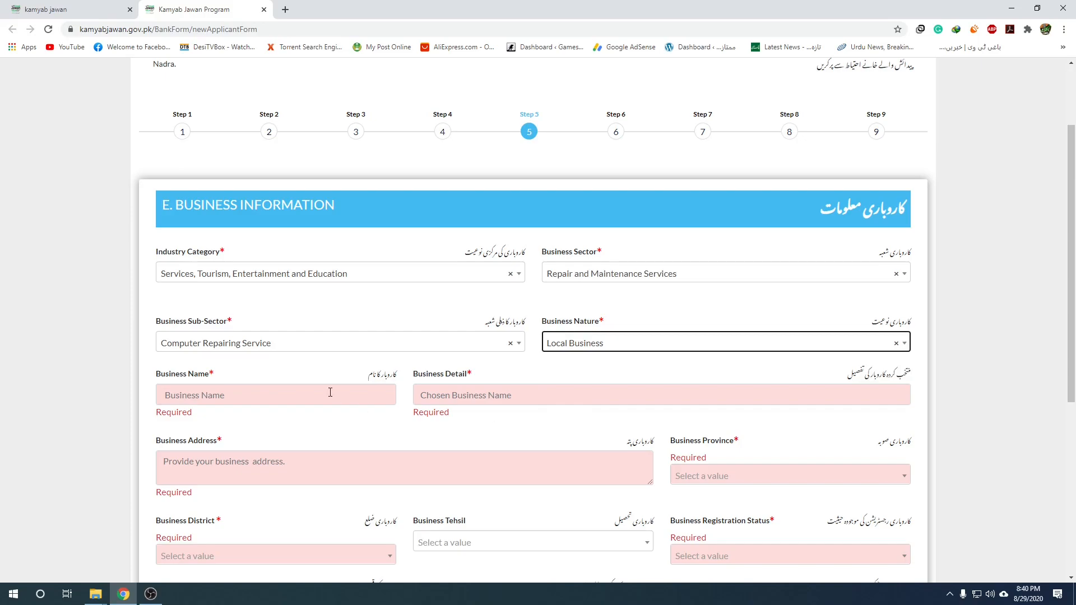
left_click(330, 391)
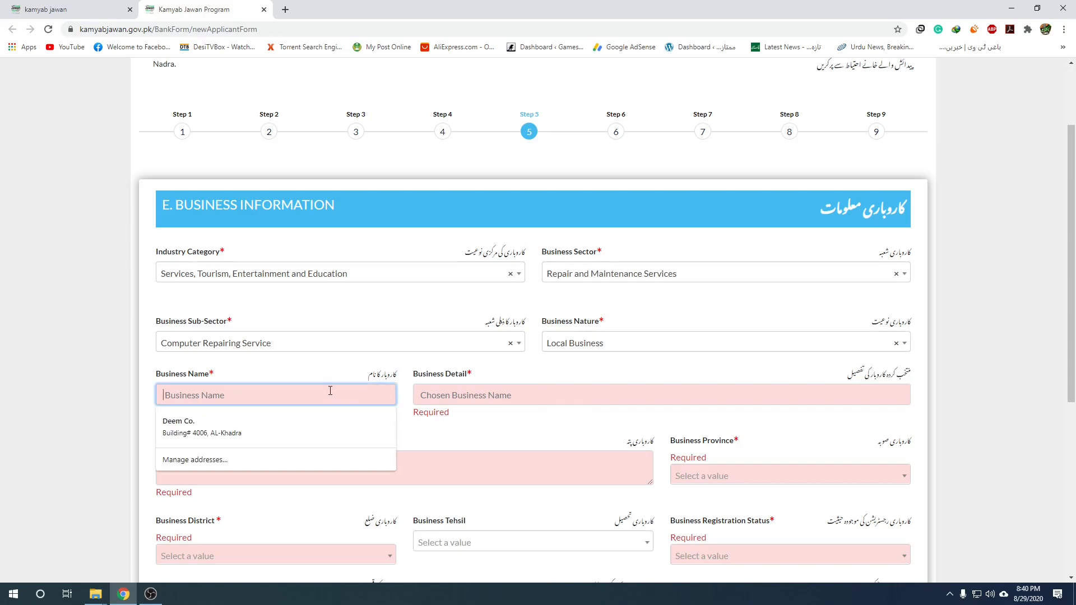
left_click(277, 432)
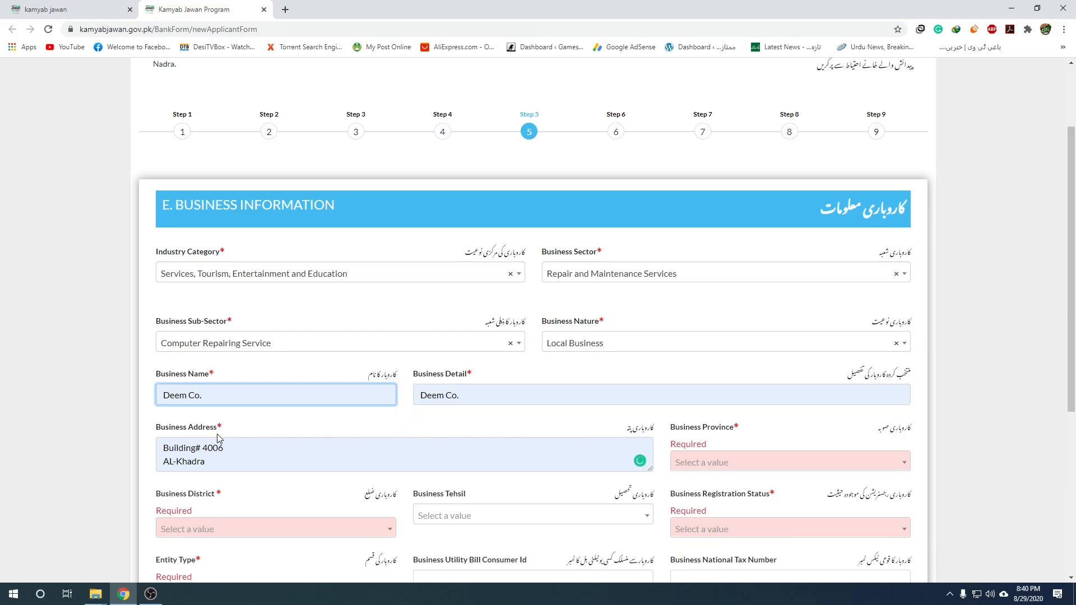
scroll(335, 454, "down", 1)
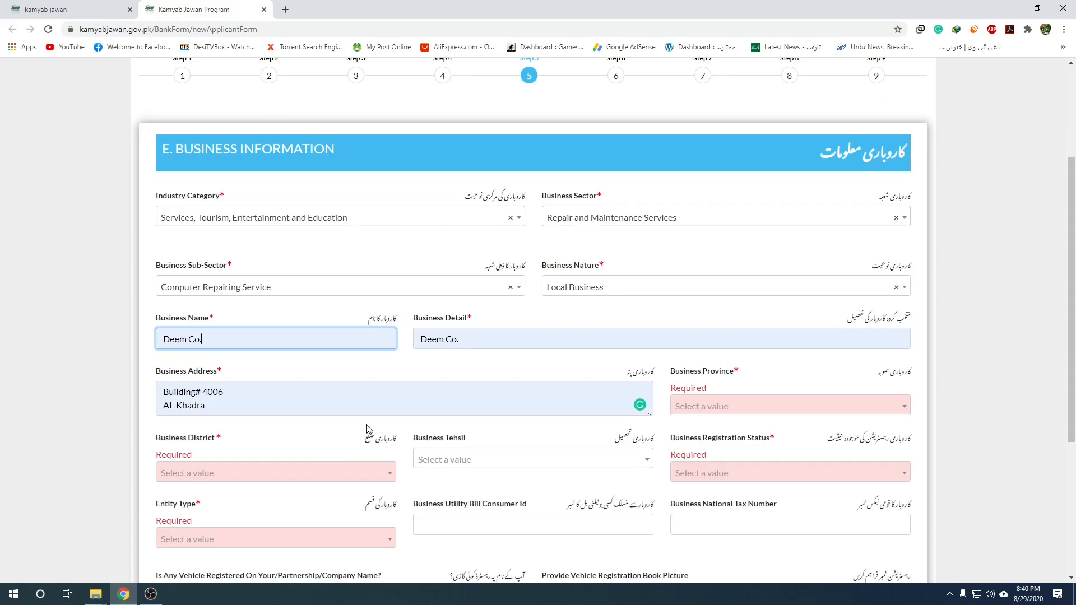
left_click(228, 405)
left_click_drag(228, 405, 179, 392)
Set Business Province to Punjab and Business District to Rawalpindi.
left_click(324, 376)
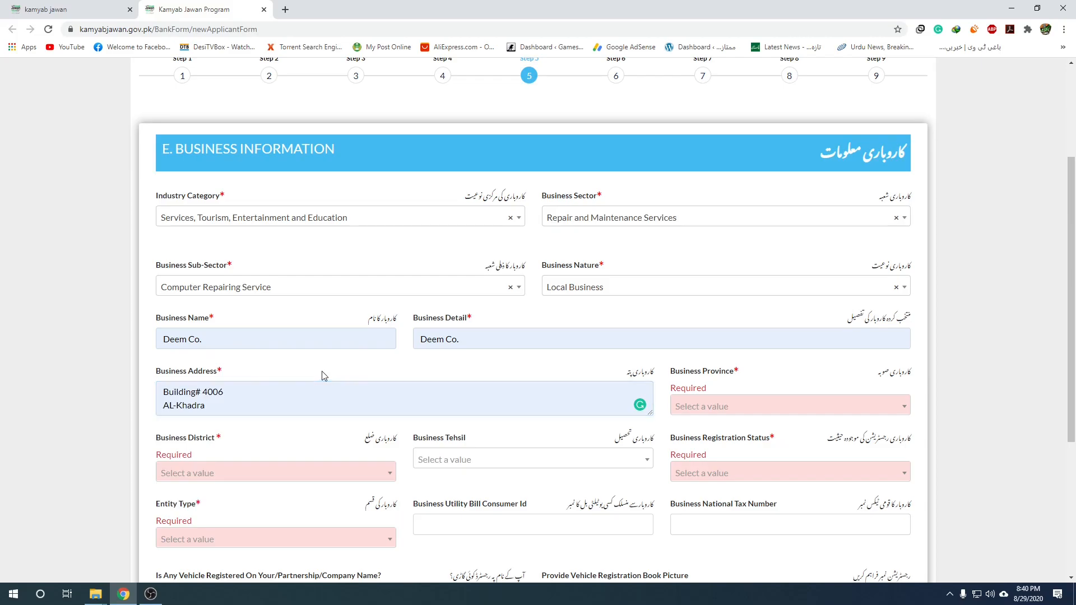
left_click(836, 413)
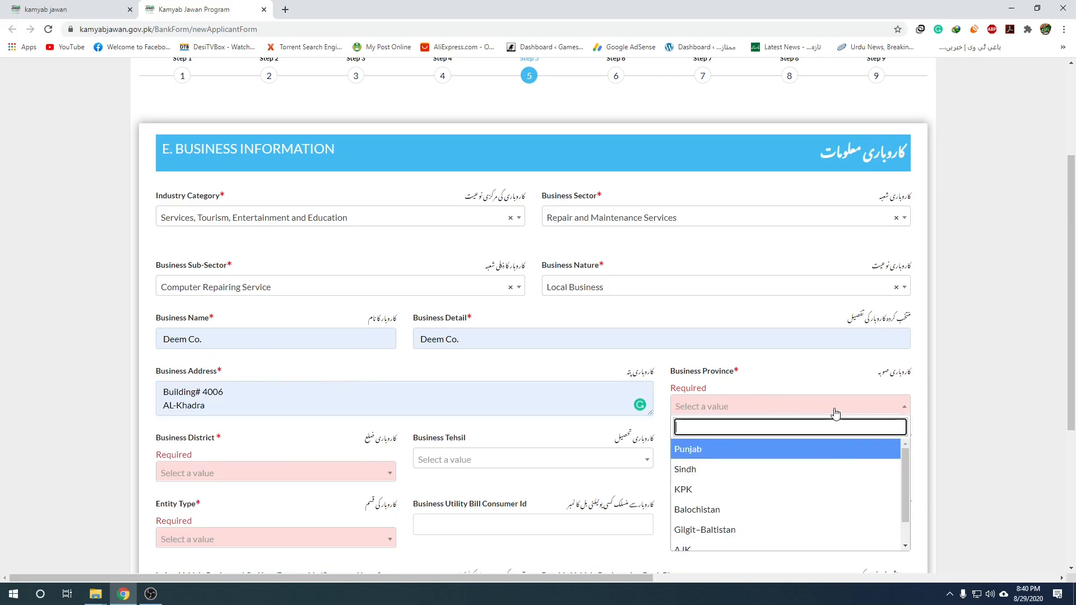
left_click(706, 449)
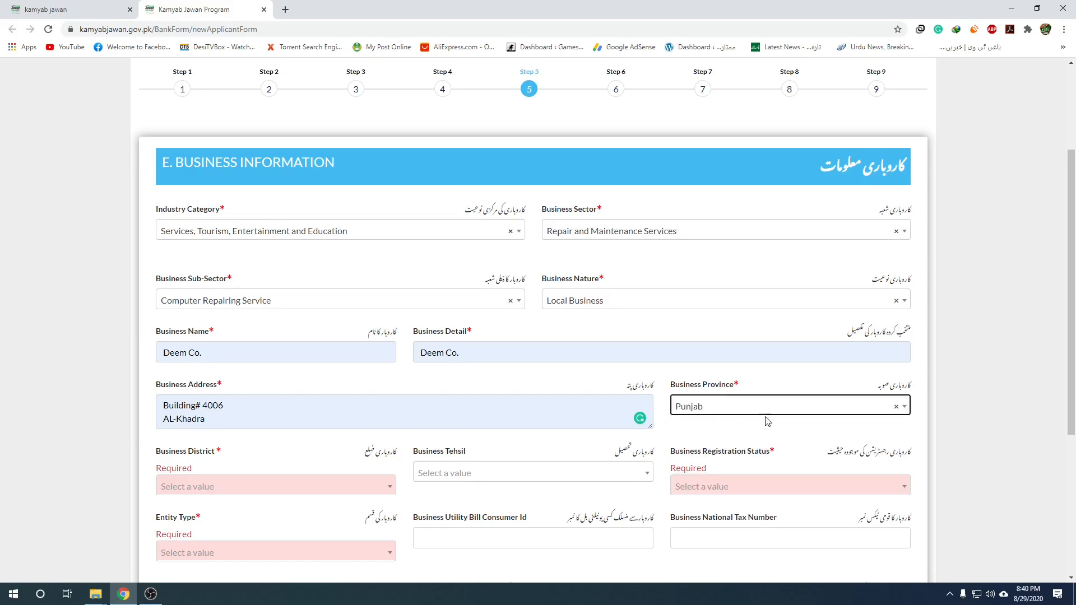
scroll(272, 448, "down", 2)
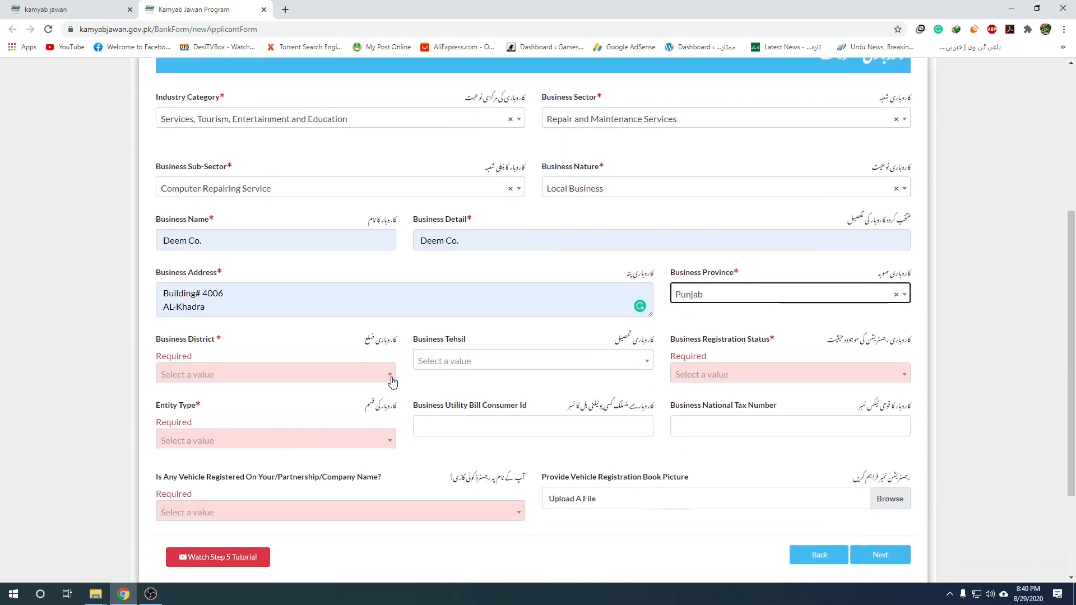
left_click(354, 382)
scroll(296, 469, "down", 8)
scroll(298, 470, "down", 3)
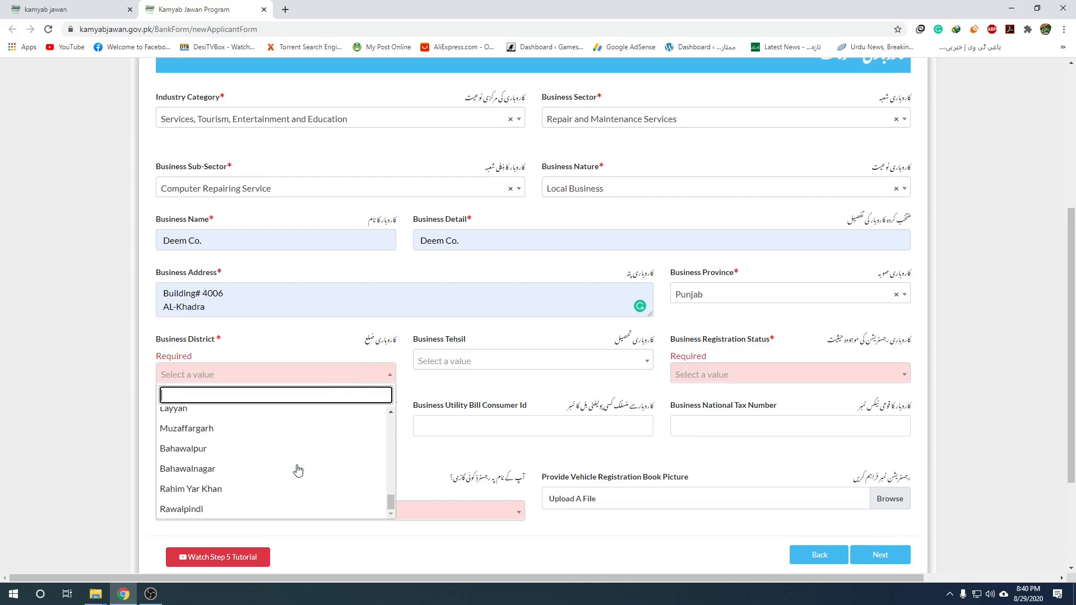
left_click(235, 507)
Set Business Tehsil to Kallar Syedan.
left_click(625, 372)
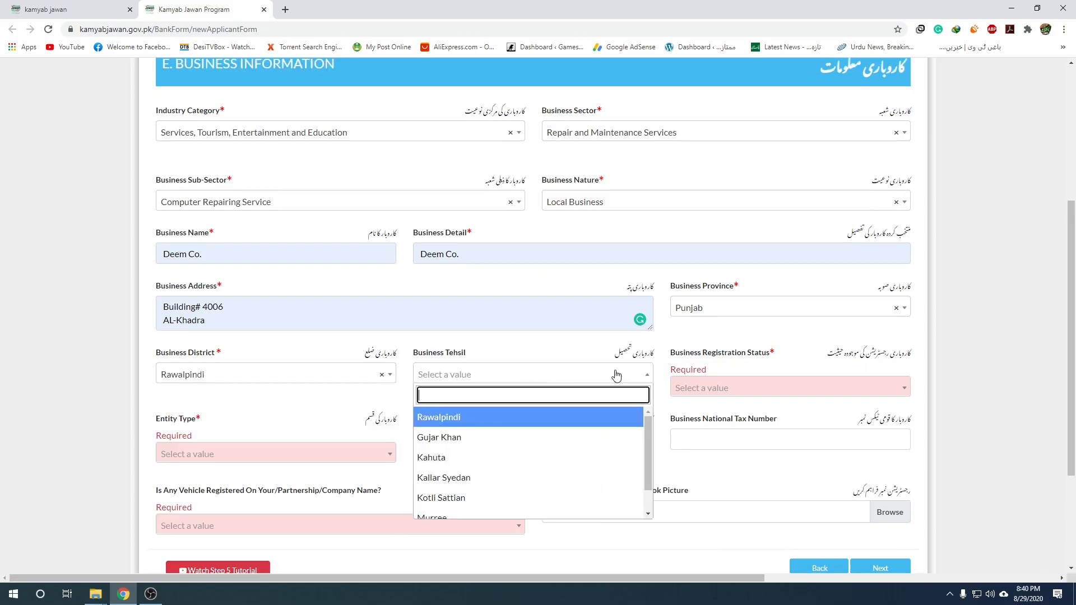
left_click(477, 479)
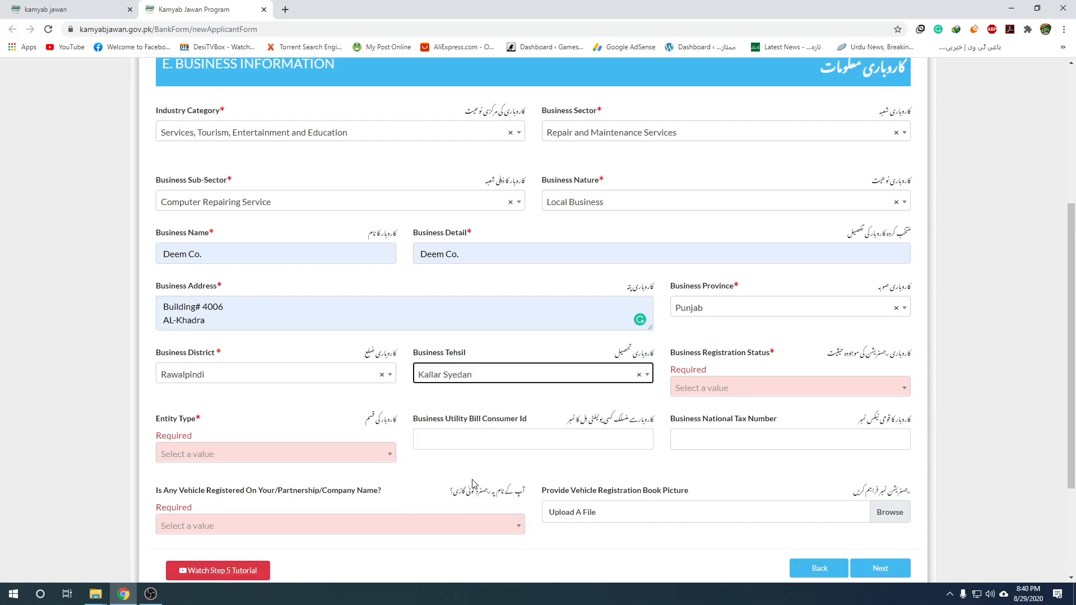
left_click(561, 380)
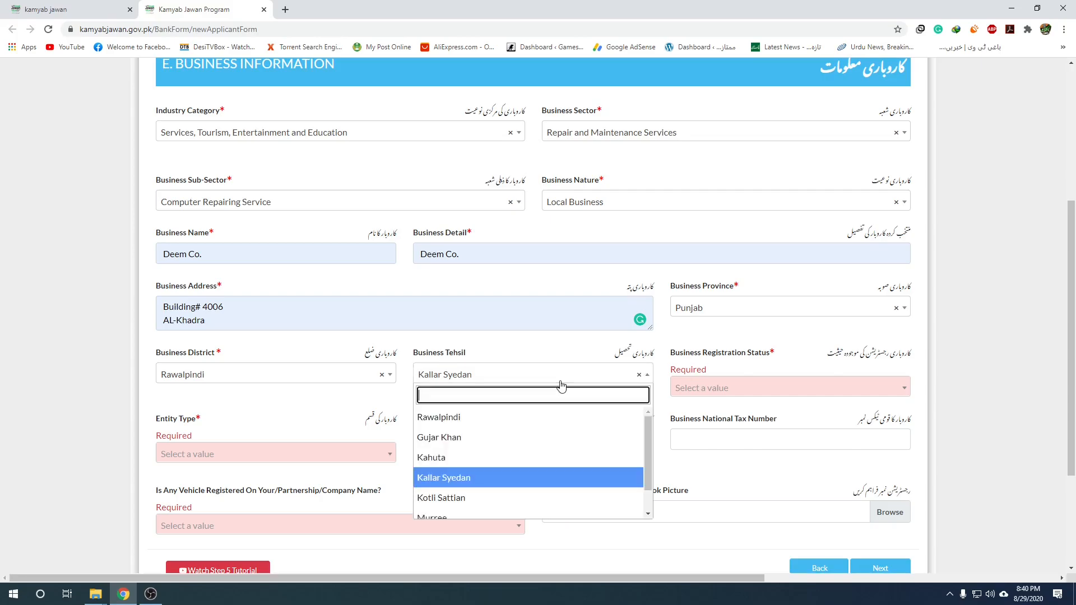
left_click(459, 482)
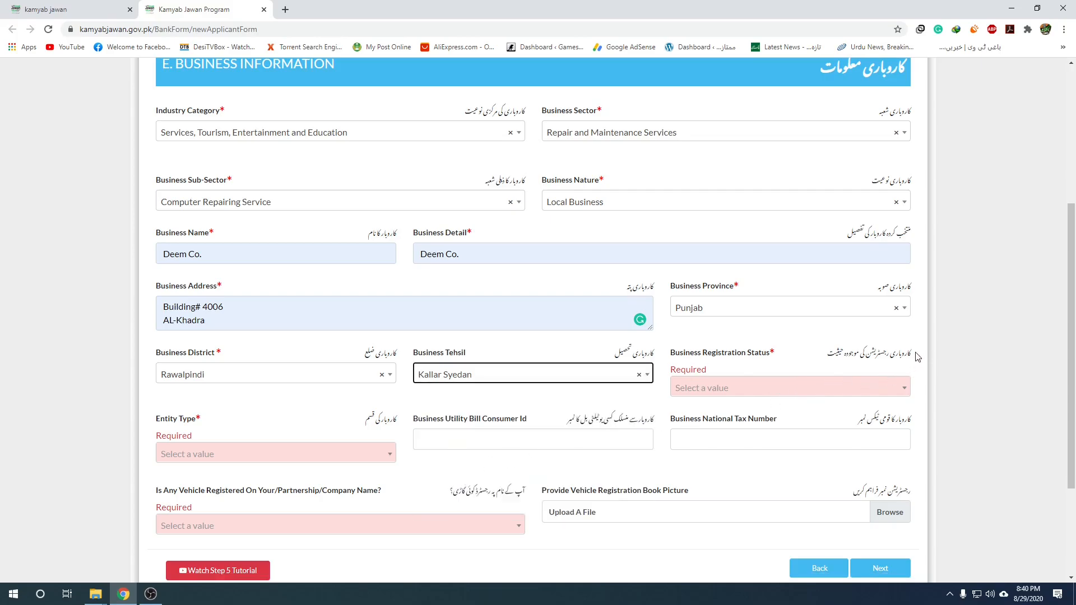
left_click(798, 390)
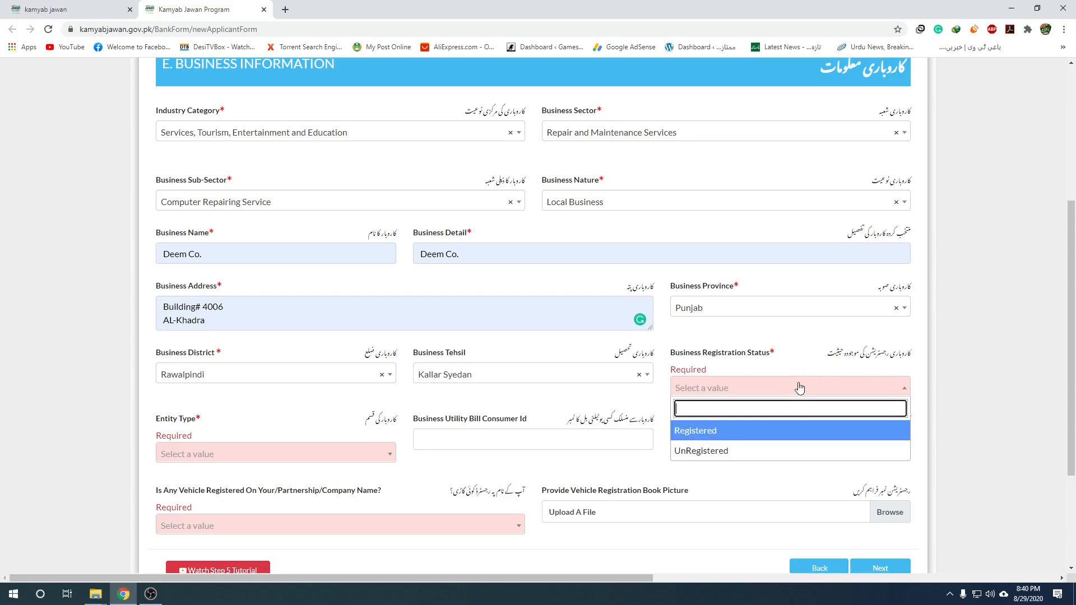
Record an UnRegistered Sole Proprietorship / Individual with no registered vehicle, and continue to Step 6.
left_click(714, 452)
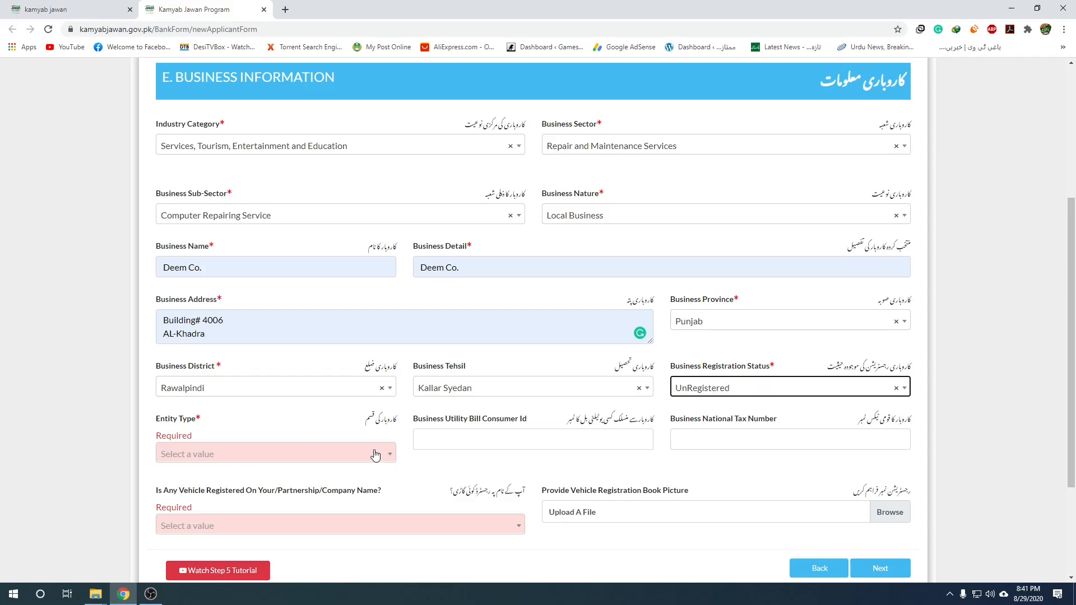
left_click(329, 455)
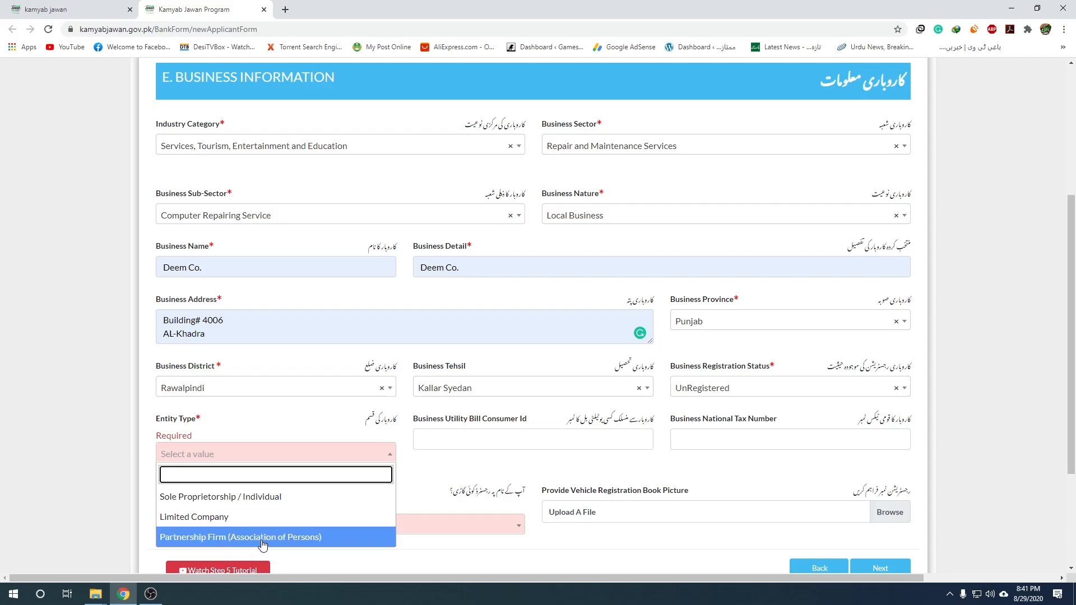
left_click(161, 499)
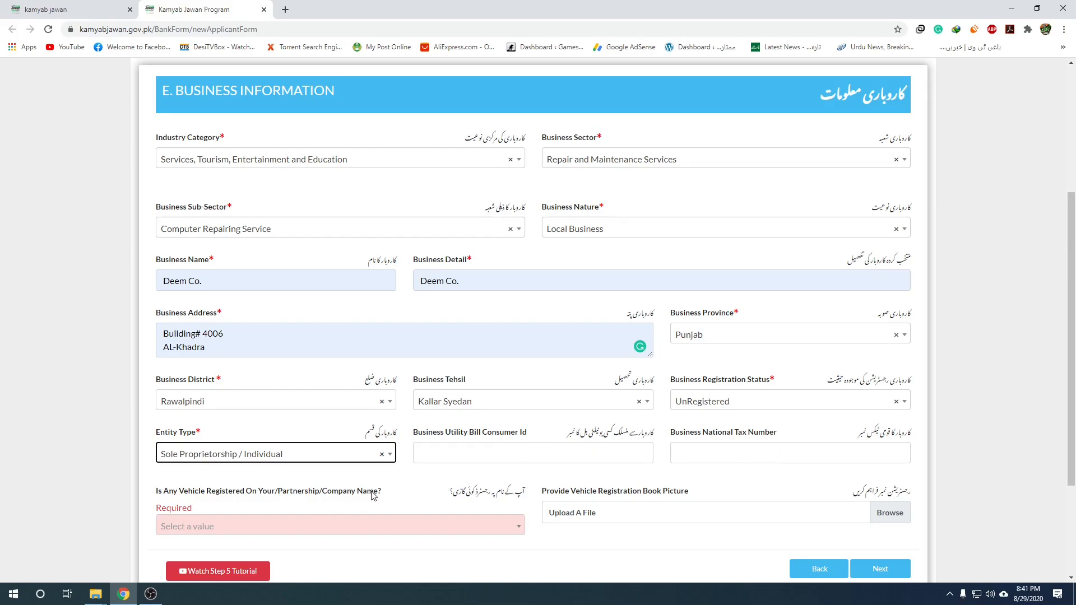
scroll(371, 496, "down", 2)
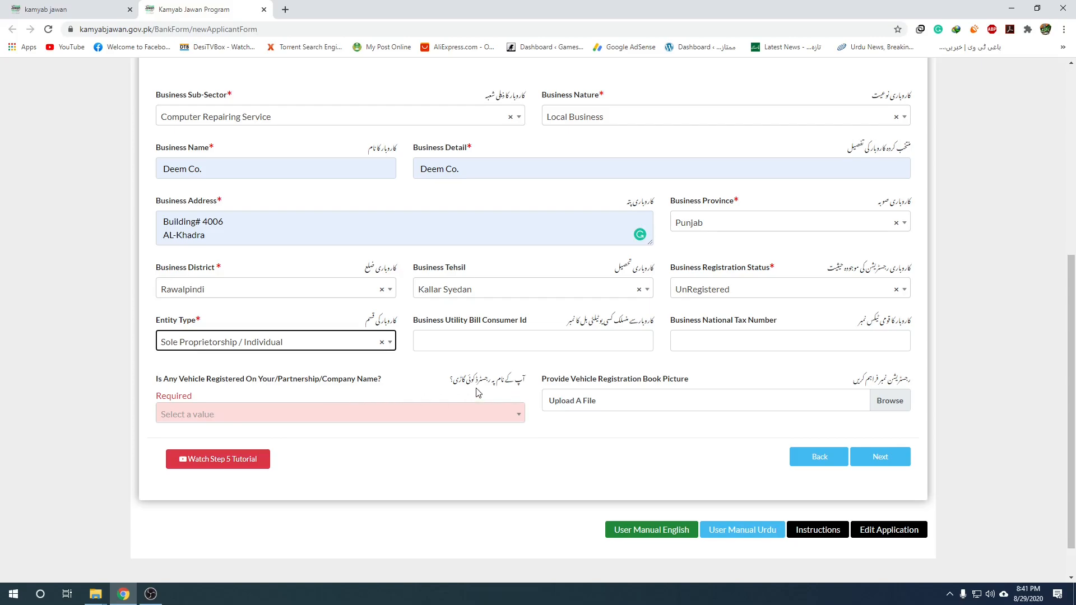
left_click(396, 413)
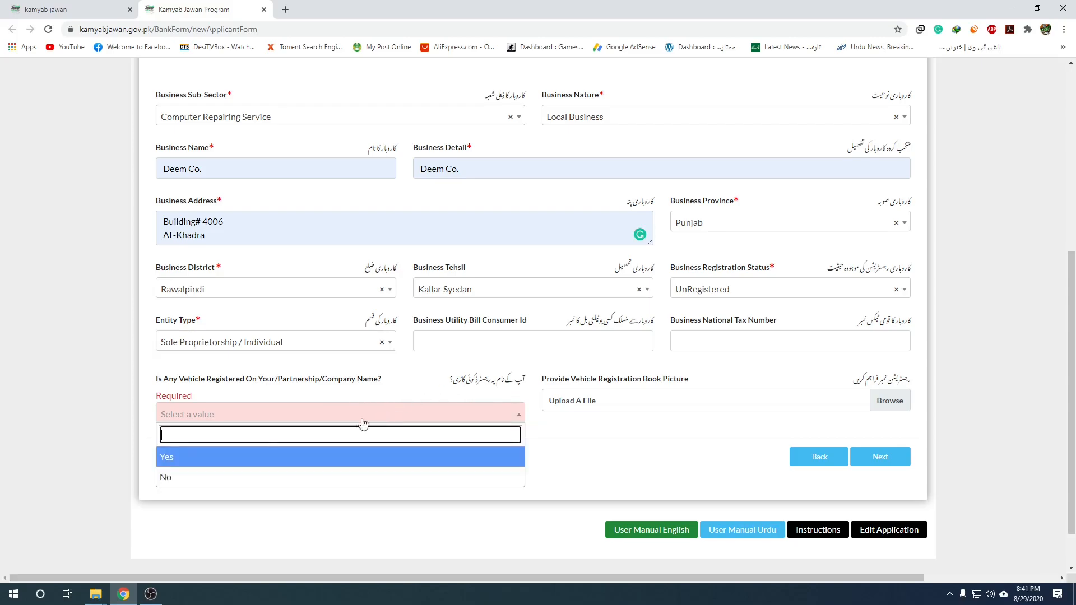
left_click(180, 477)
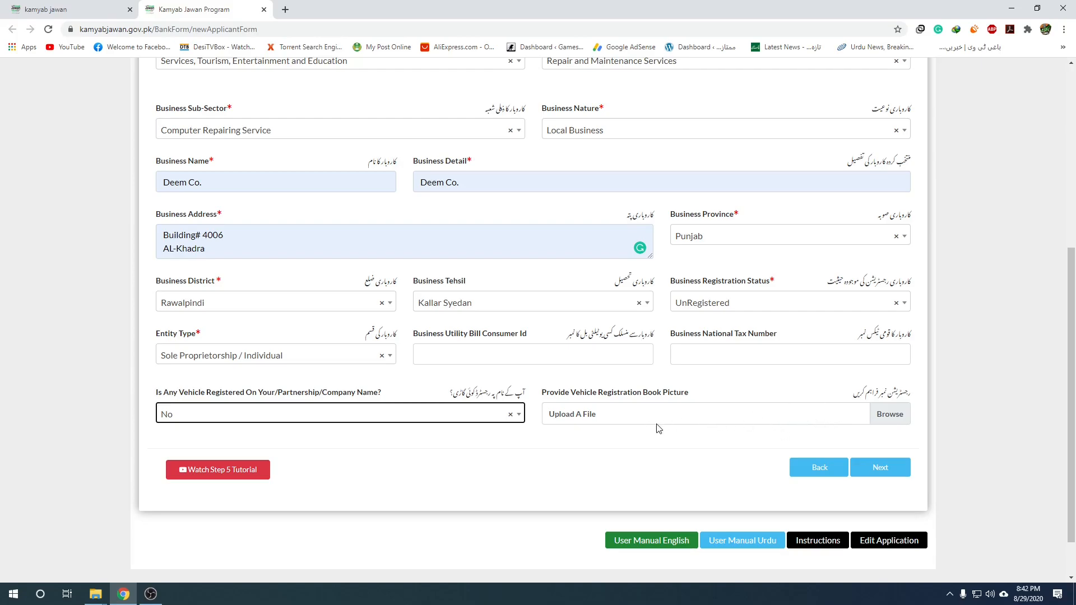
left_click(881, 468)
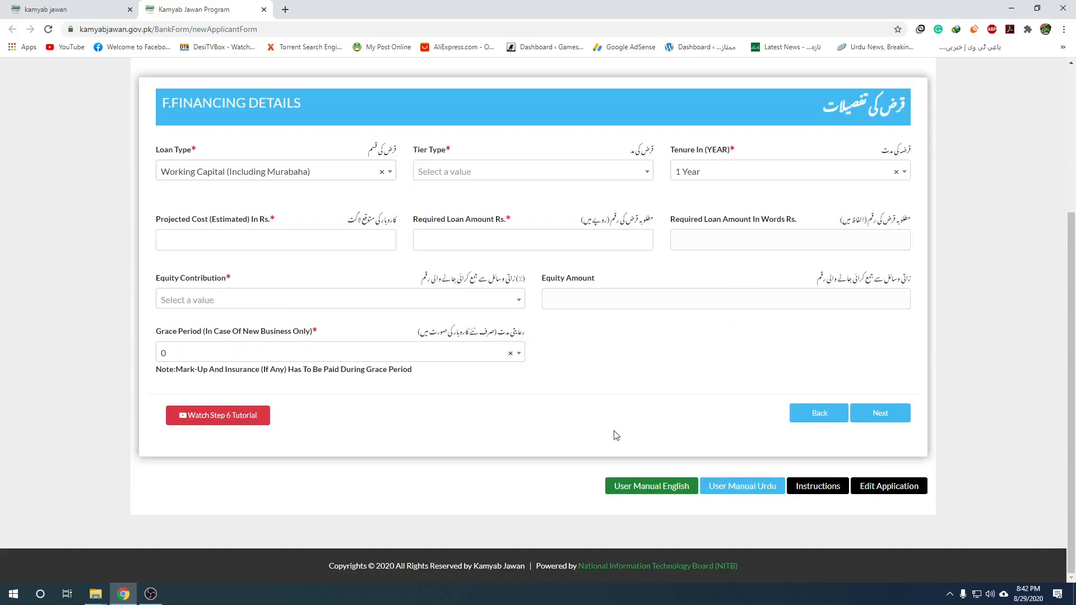
Choose Long Term Financing as loan type and Tier 1 (T1) Loans up to Rs. 1 Million as tier.
scroll(614, 412, "up", 3)
scroll(618, 410, "down", 2)
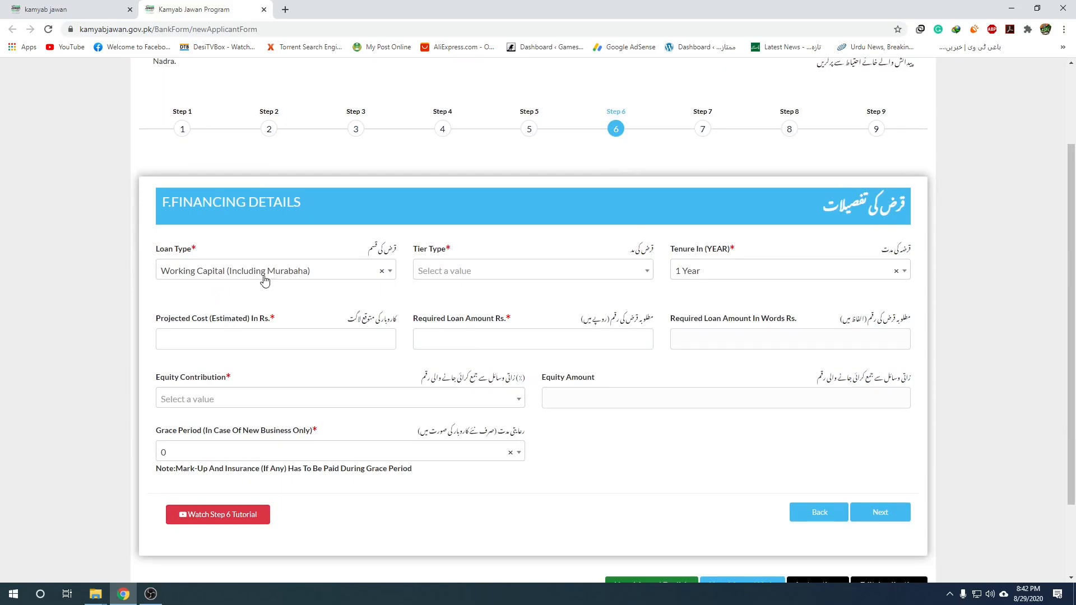
left_click(376, 273)
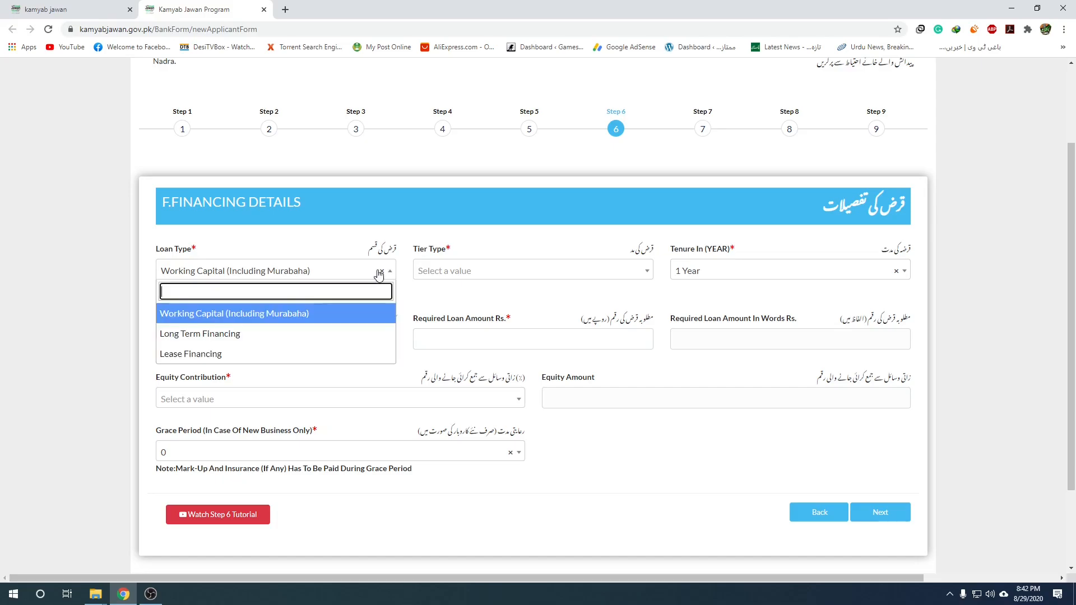
left_click(265, 339)
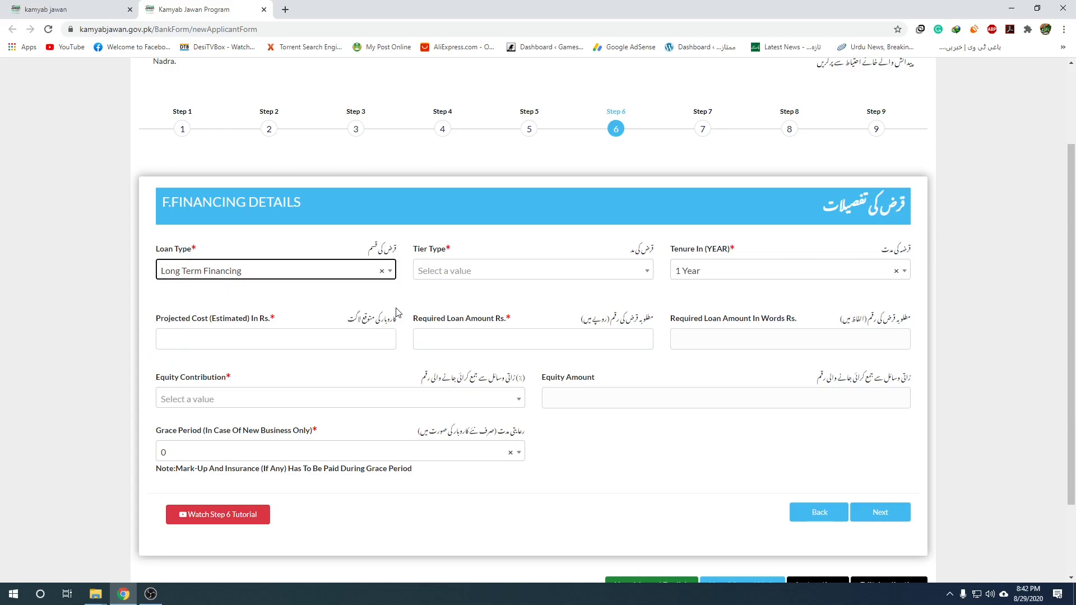
left_click(281, 278)
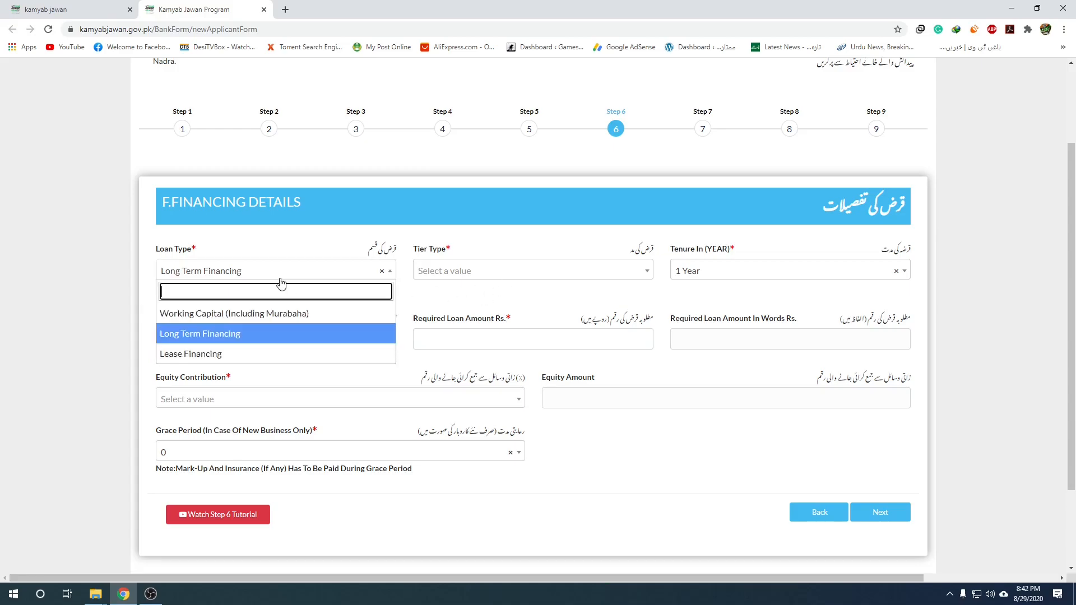
left_click(241, 339)
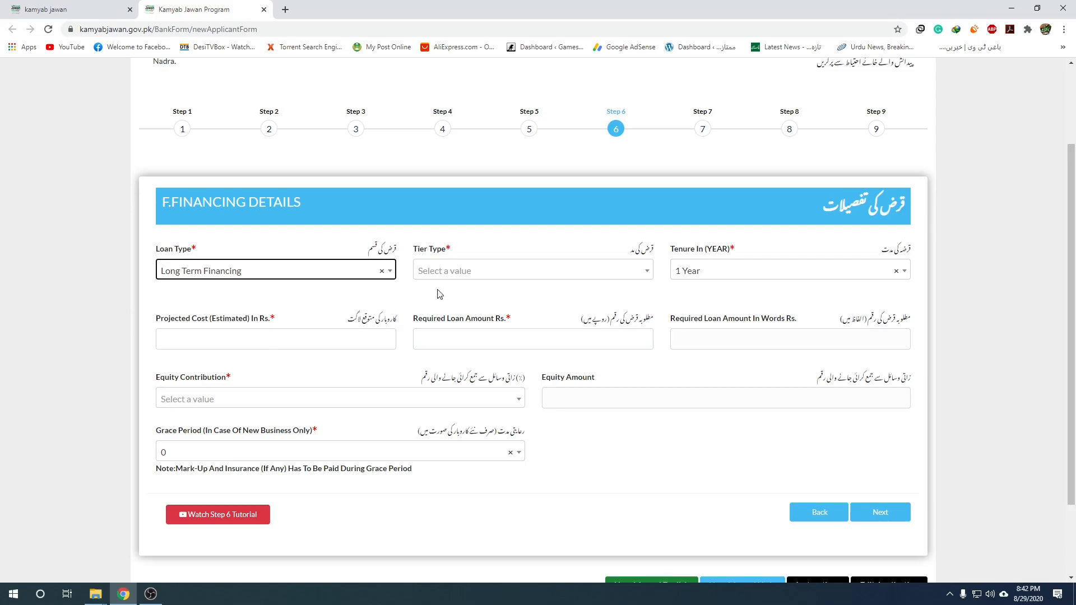
left_click(638, 276)
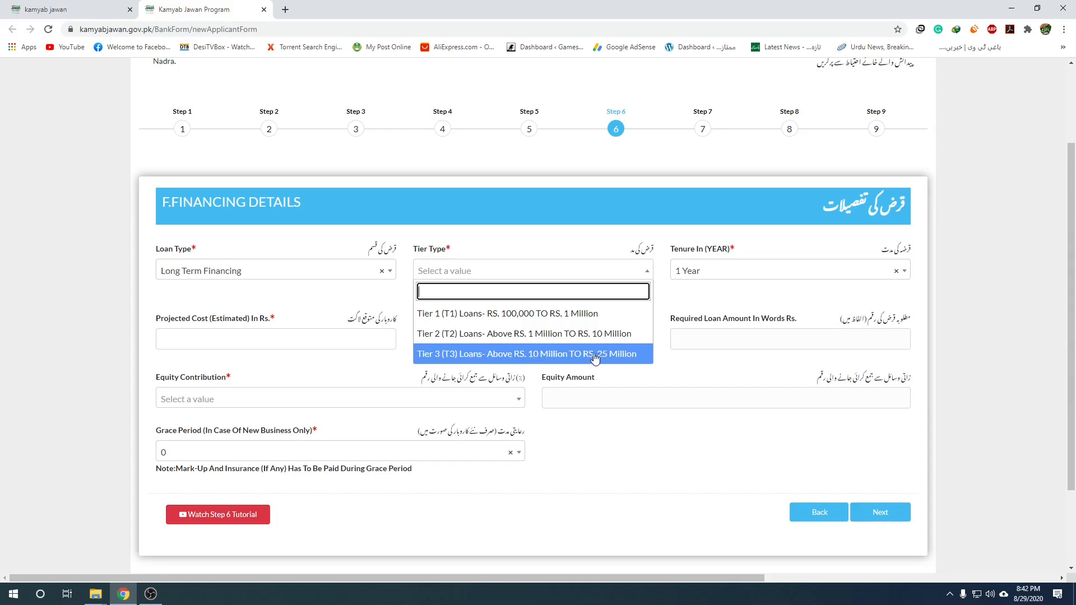
left_click(569, 320)
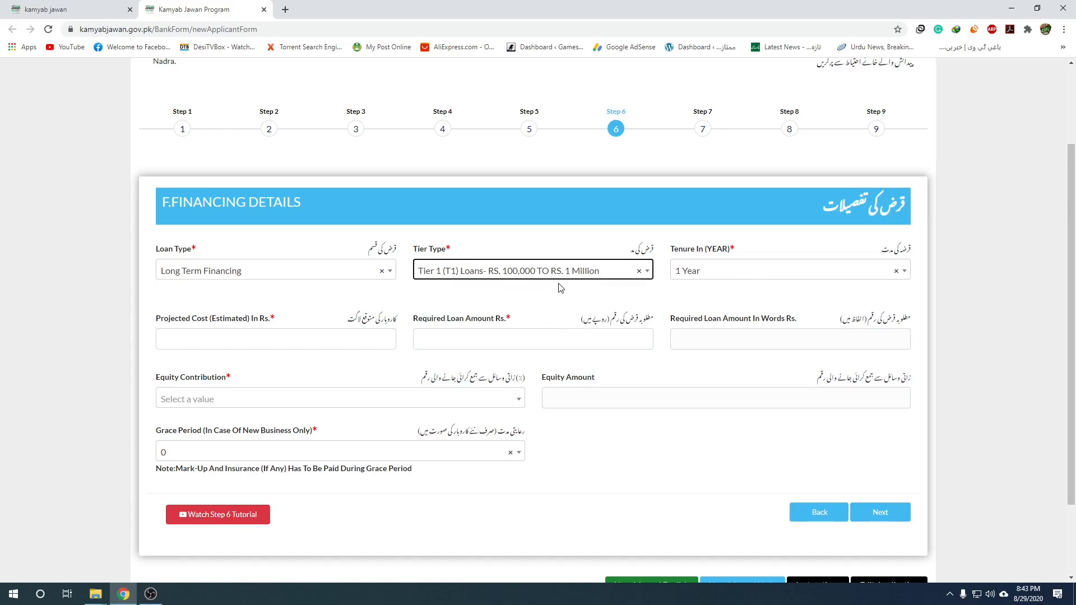
Set loan tenure to 8 Years and enter projected business cost 150,0000.
left_click(678, 280)
scroll(283, 246, "down", 2)
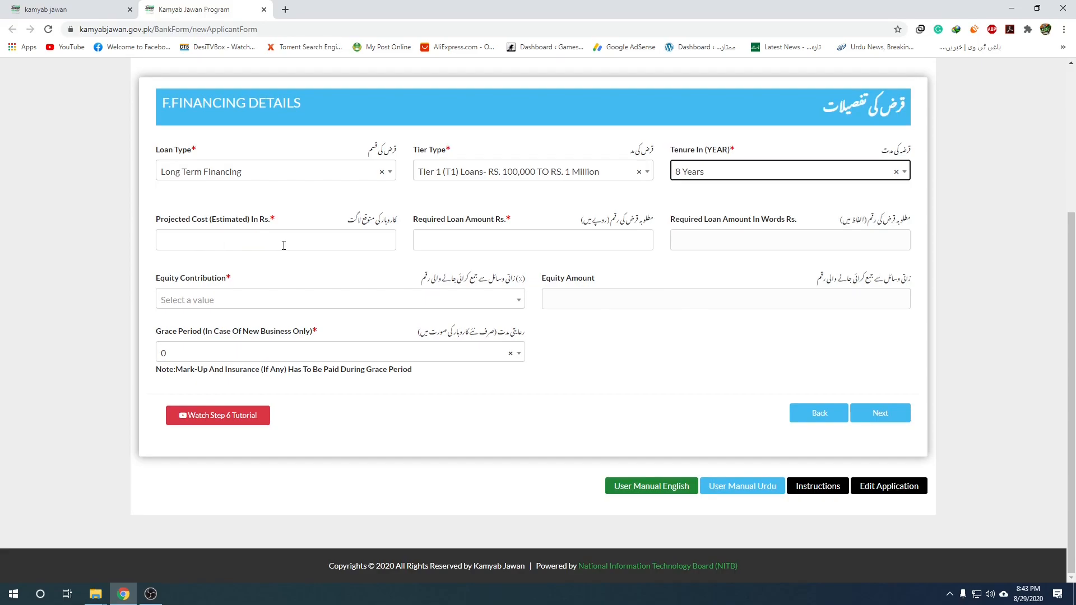
left_click(348, 246)
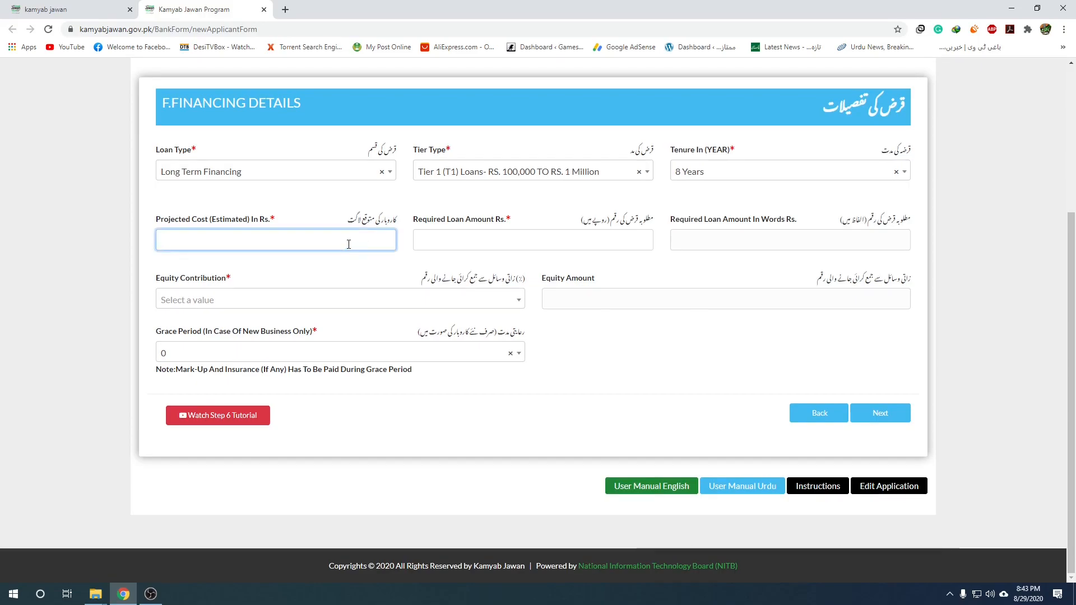
type("100")
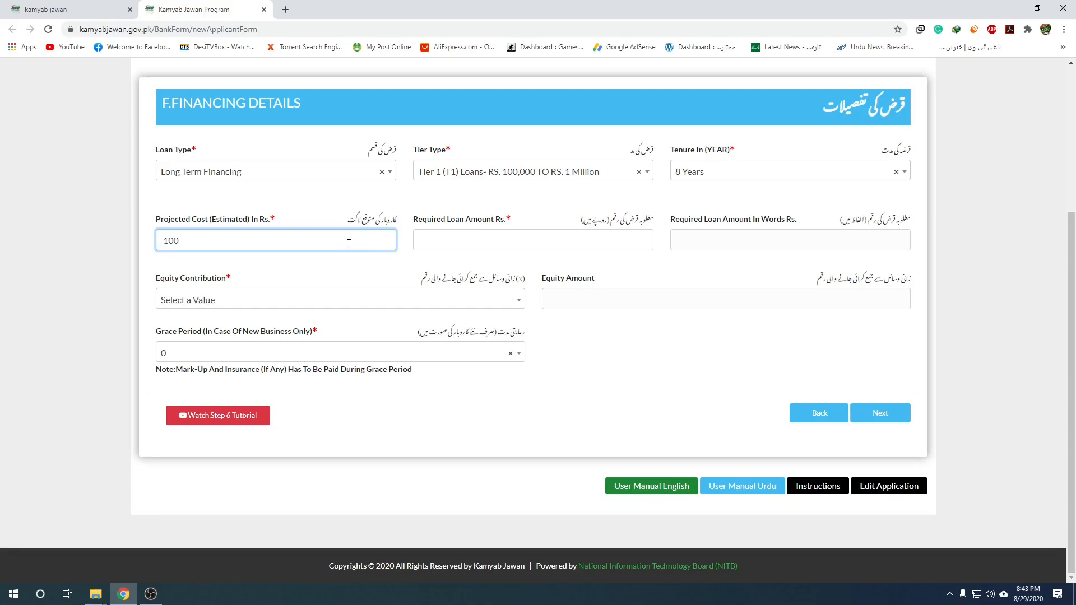
type(",0000")
type("0")
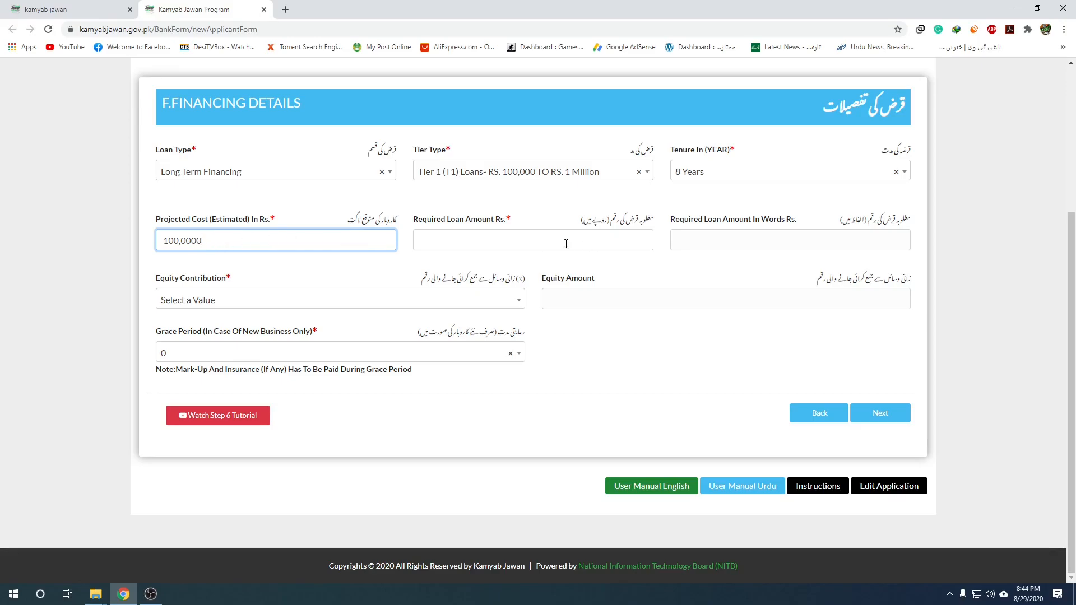
left_click_drag(173, 240, 169, 241)
type("5")
Enter required loan amount 130,0000 and change tier type to Tier 2 (T2) Loans.
left_click(480, 241)
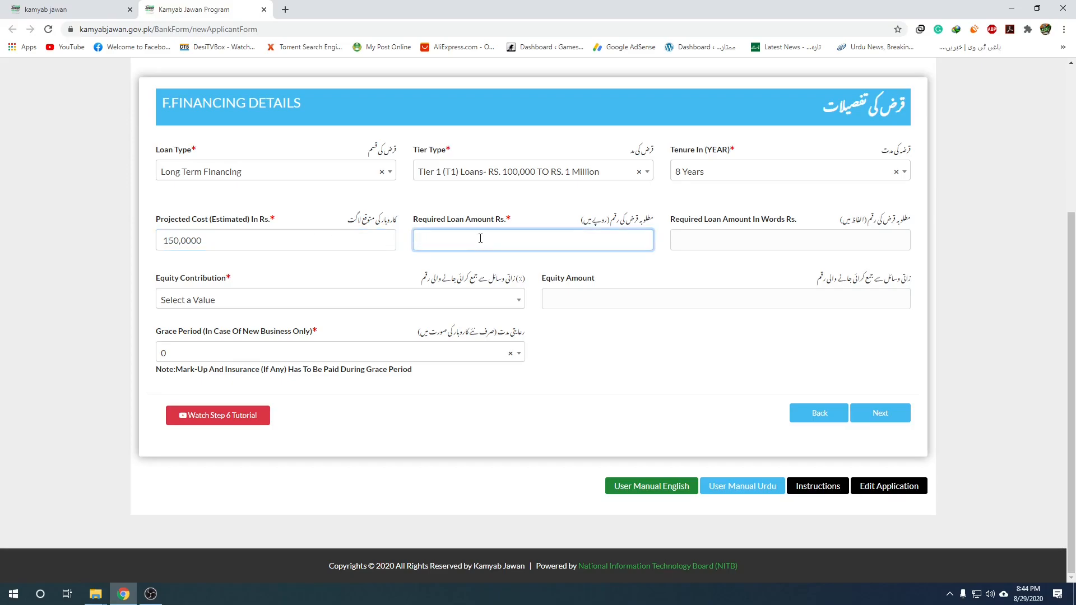
type("130,0000")
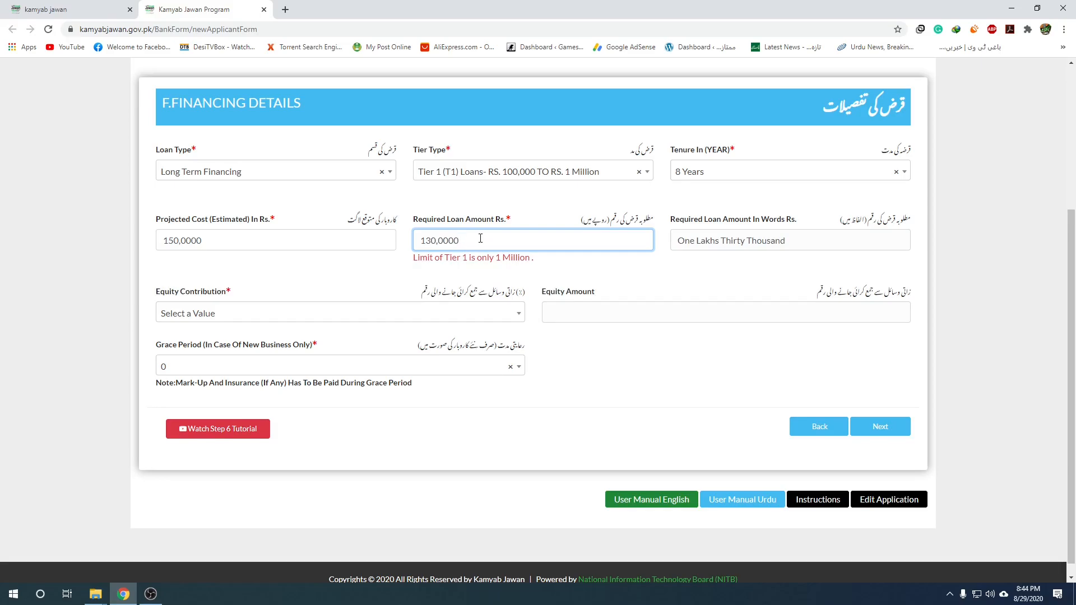
left_click(603, 174)
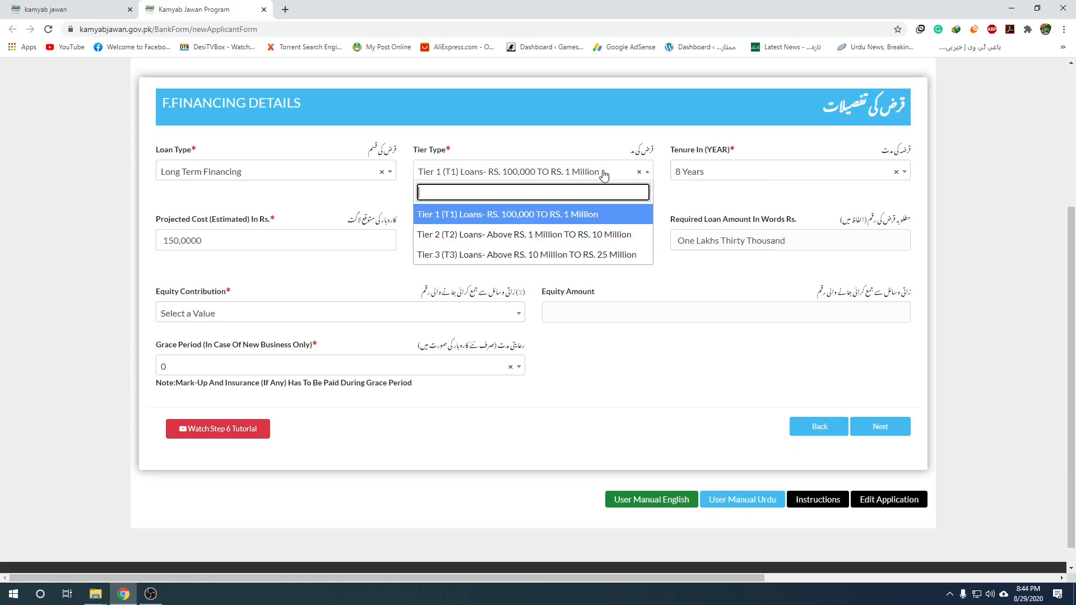
left_click(573, 235)
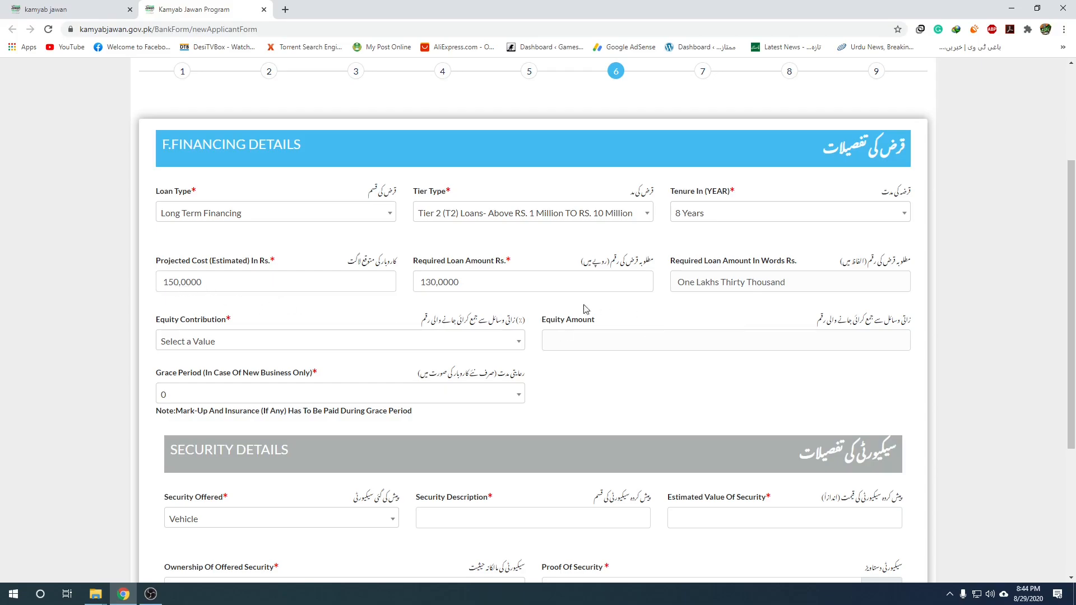
Set Equity Contribution to 10% and Grace Period to 12 Month.
scroll(415, 308, "down", 1)
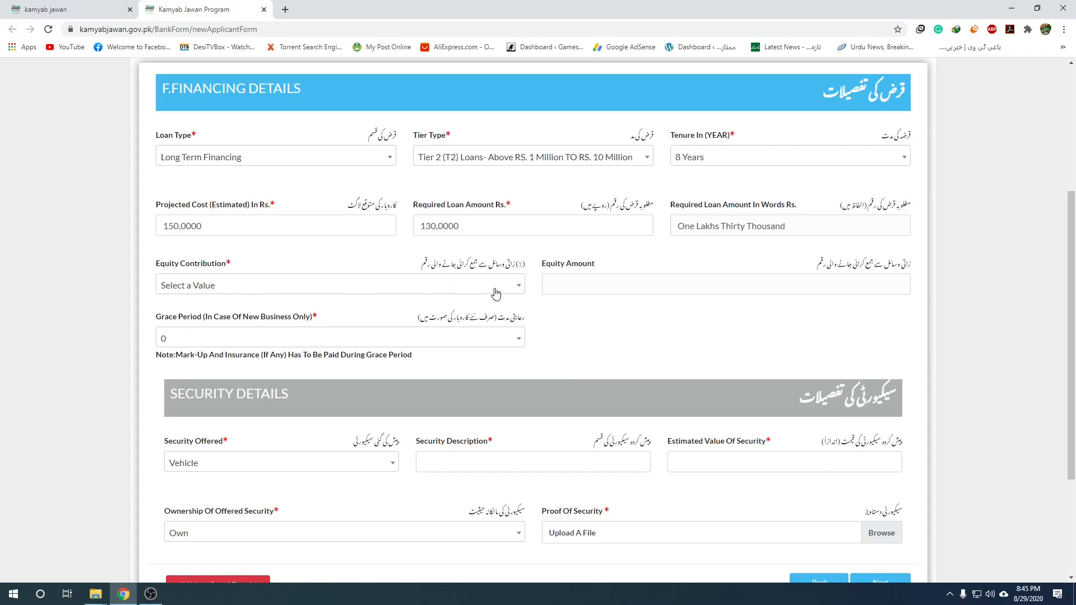
left_click(446, 292)
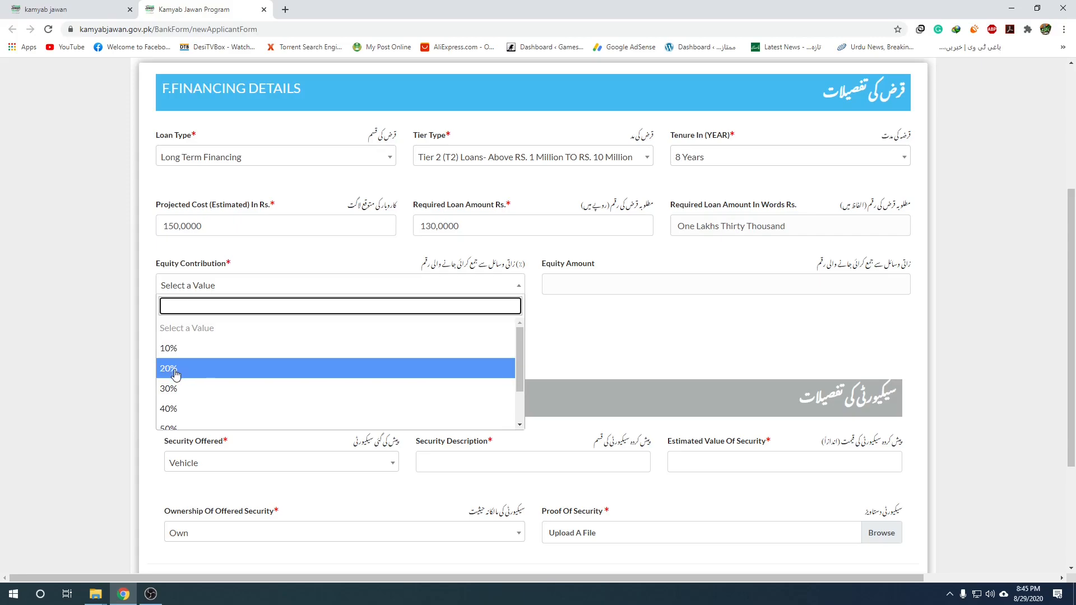
left_click(177, 352)
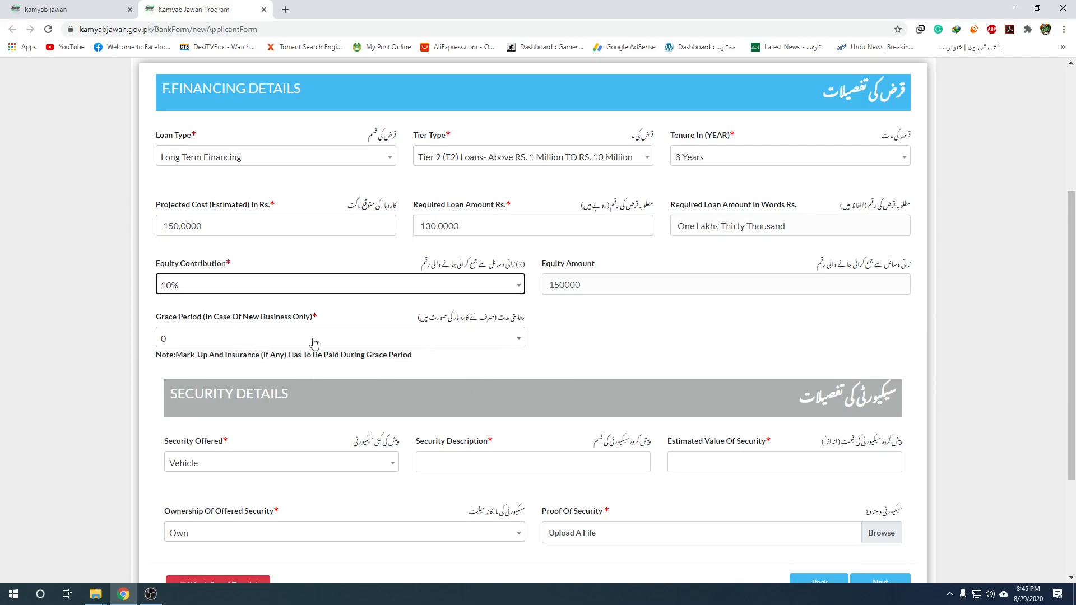
left_click(508, 340)
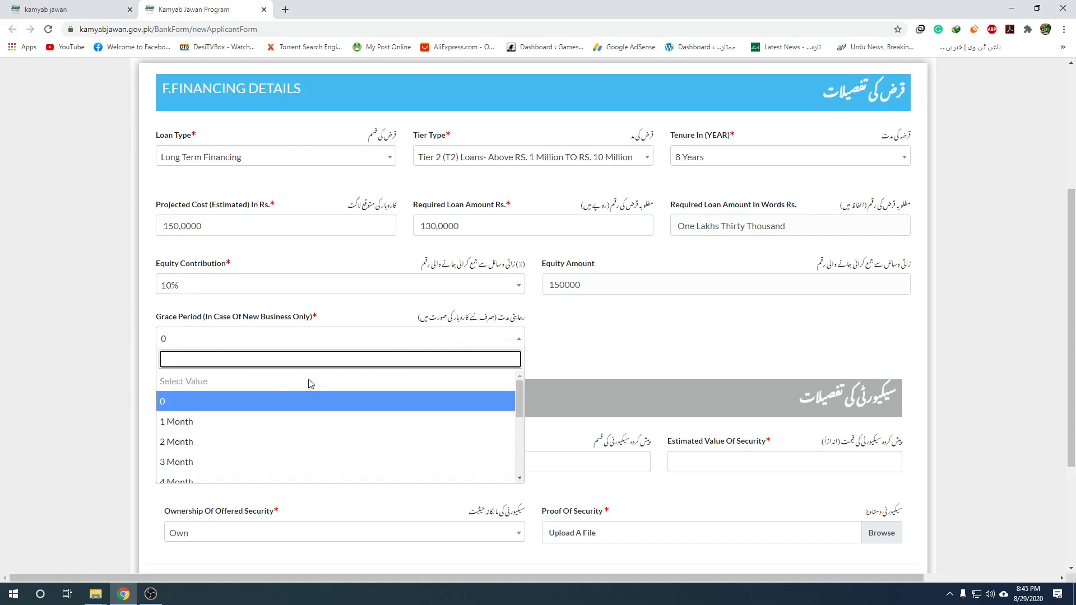
scroll(240, 422, "down", 3)
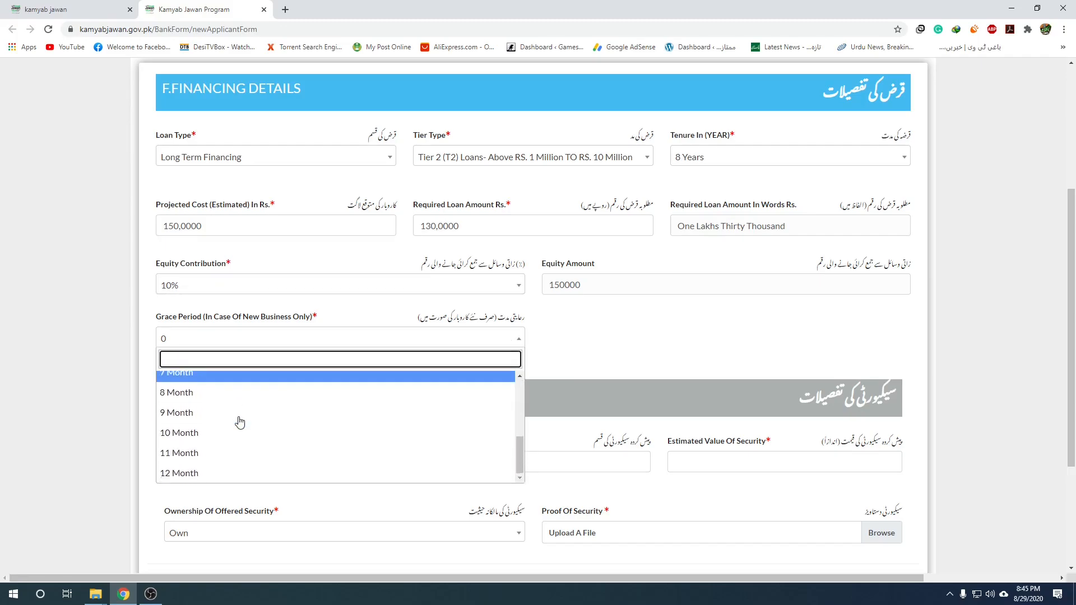
left_click(202, 472)
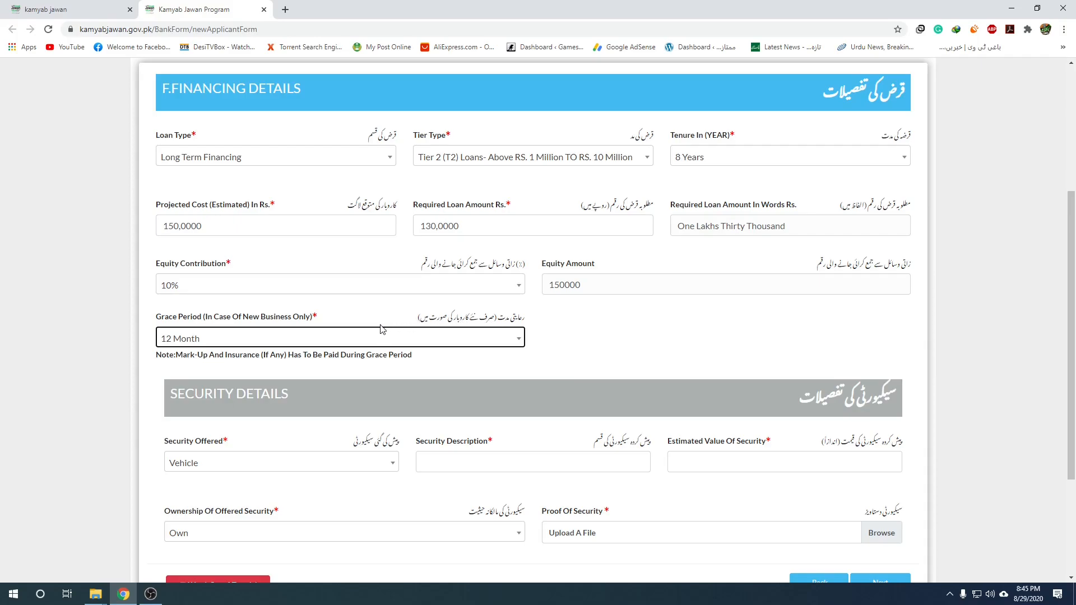
scroll(488, 372, "down", 2)
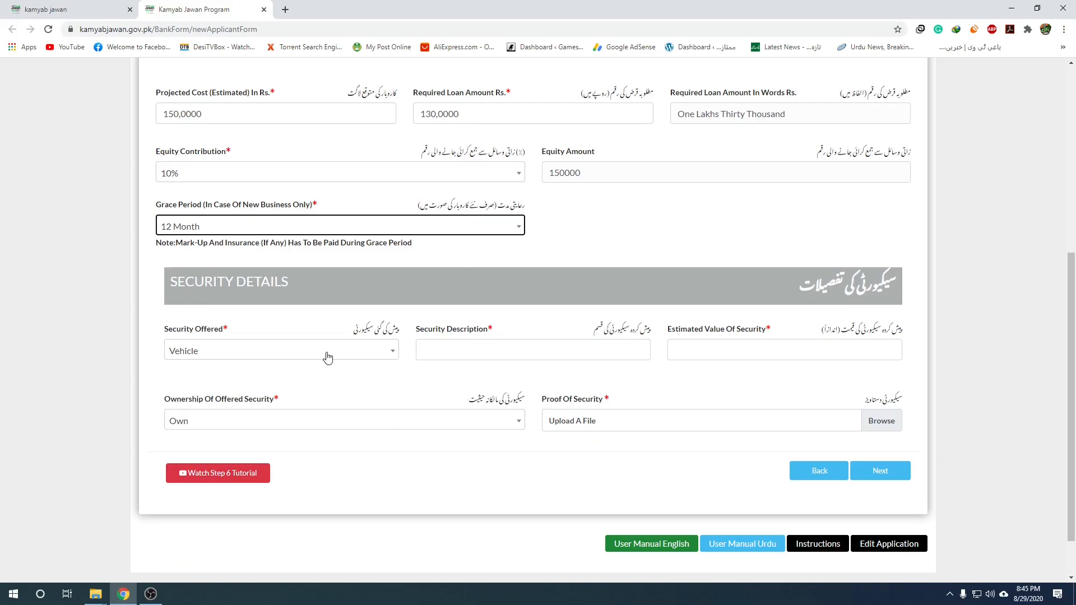
Keep Vehicle as security, described as 'honda', estimated value 40000, ownership Own.
left_click(373, 354)
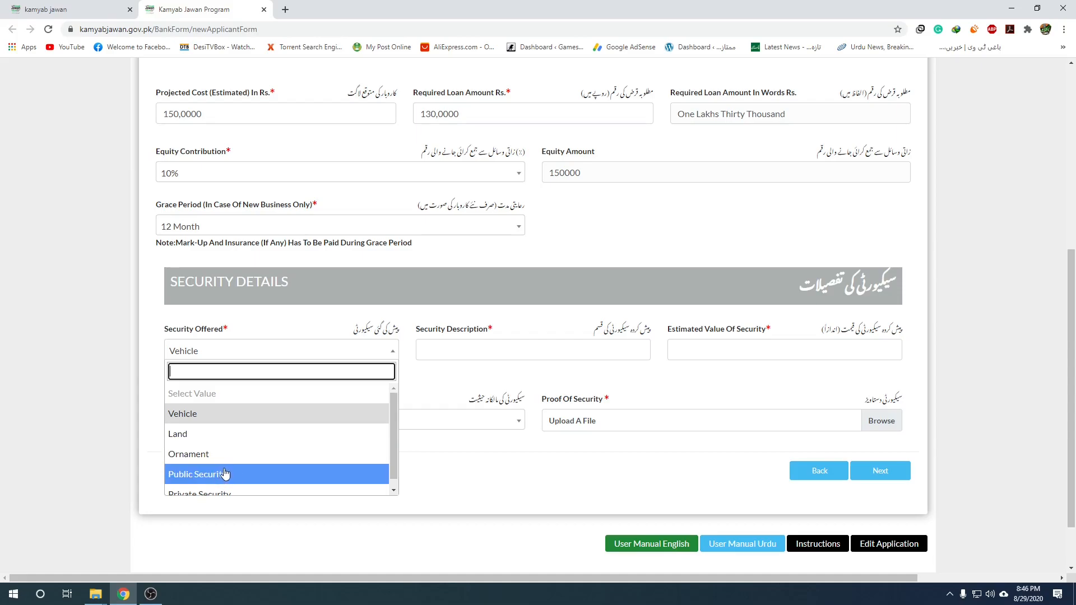
scroll(217, 482, "down", 1)
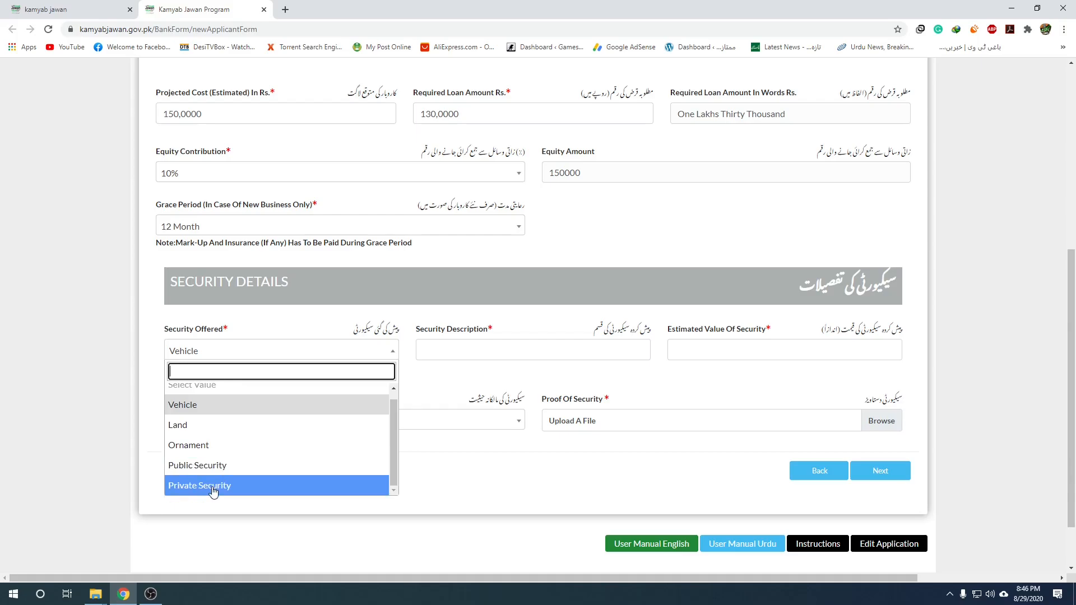
left_click(195, 405)
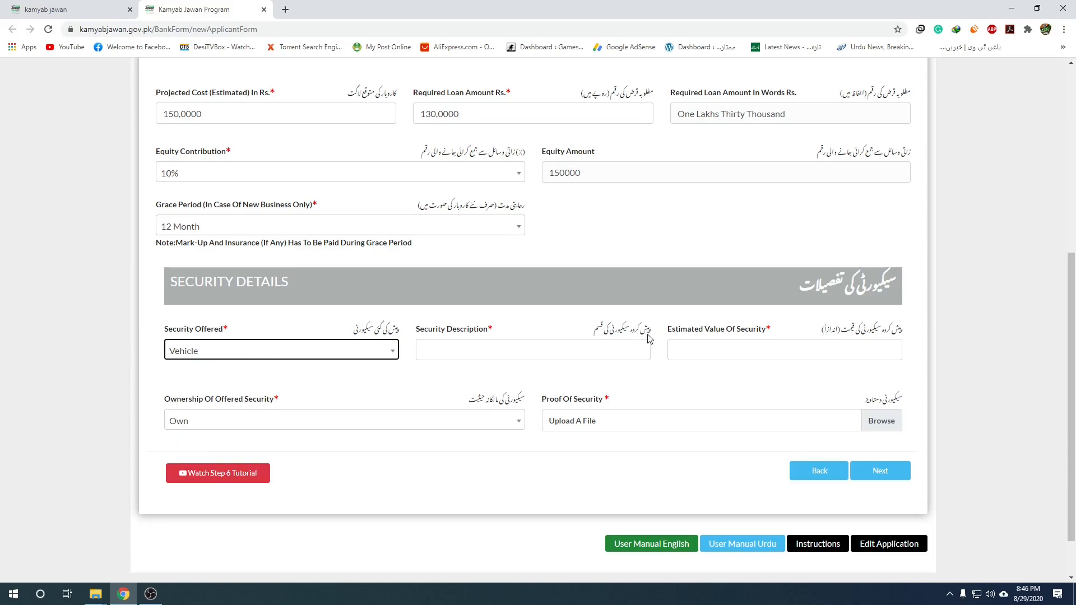
left_click(518, 353)
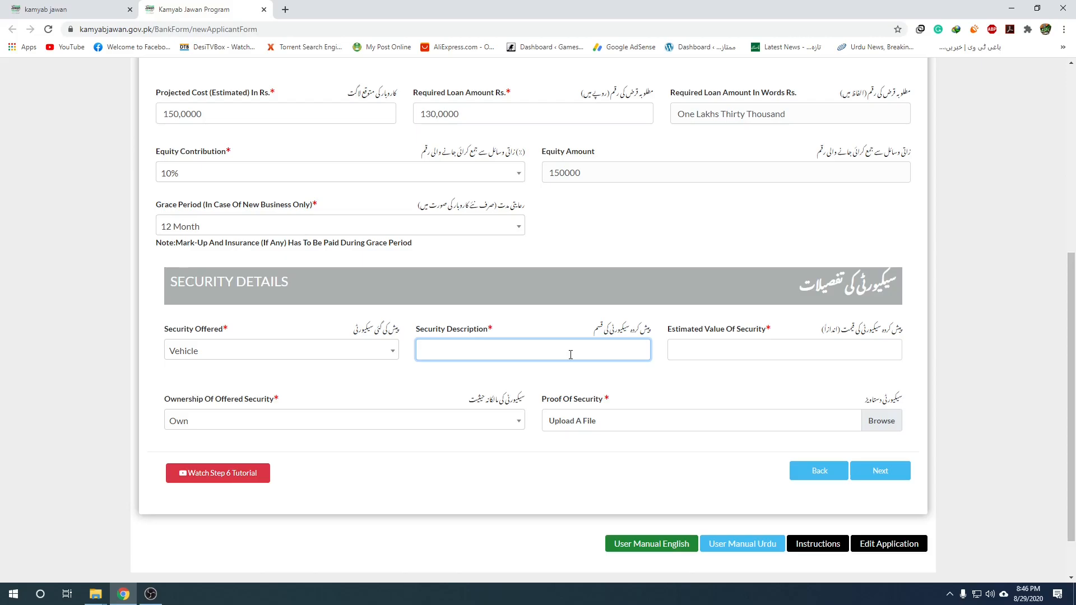
type("honda")
left_click(756, 351)
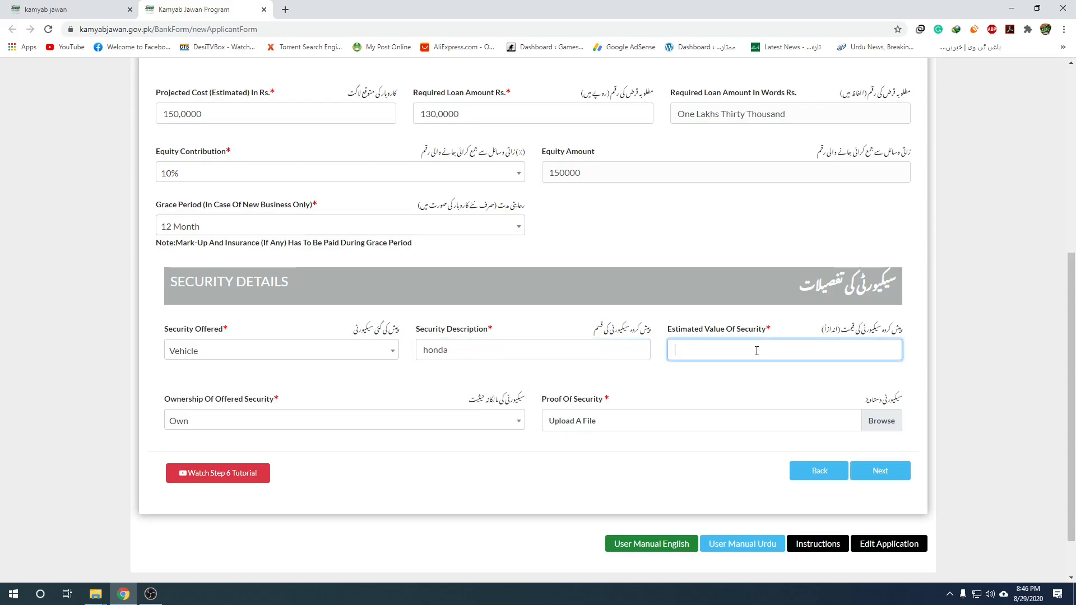
type("40000")
left_click(394, 419)
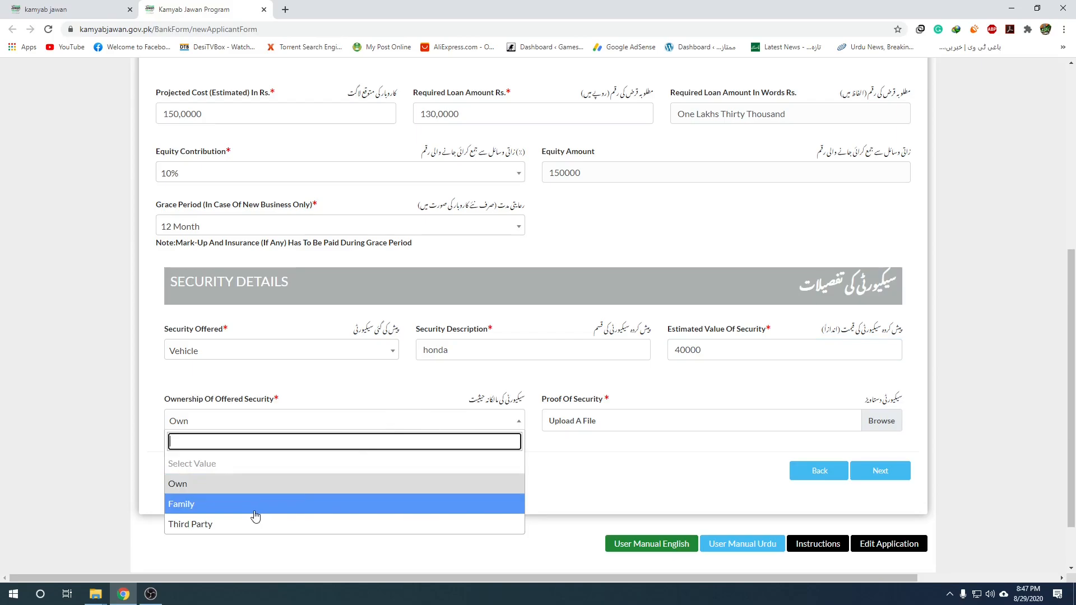
left_click(187, 485)
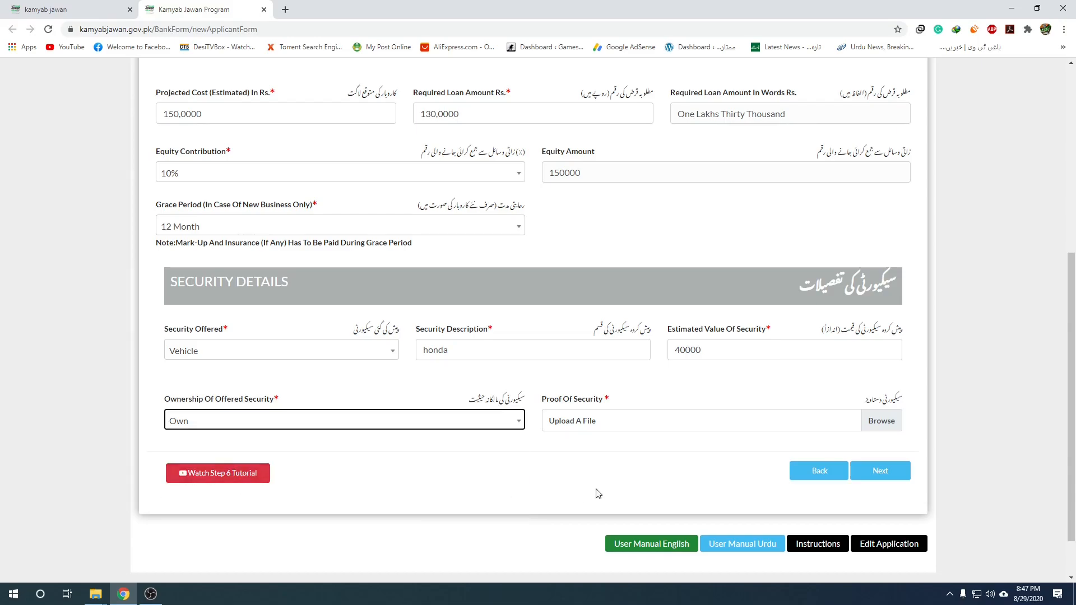
Attach Thumbnail.jpg as proof of security and advance to the Step 7 business plan.
left_click(878, 421)
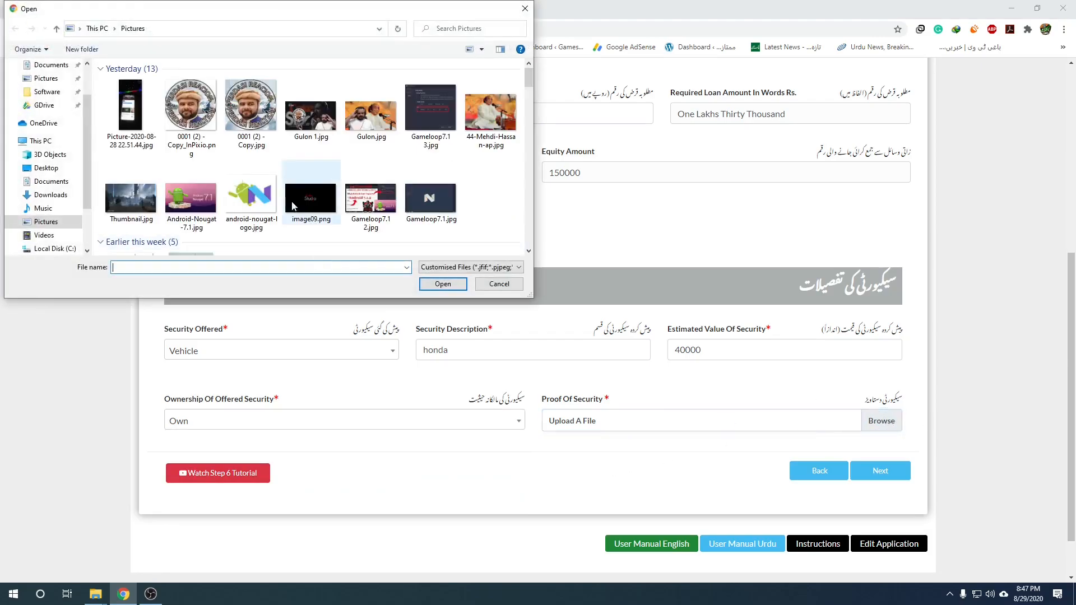
double_click(137, 201)
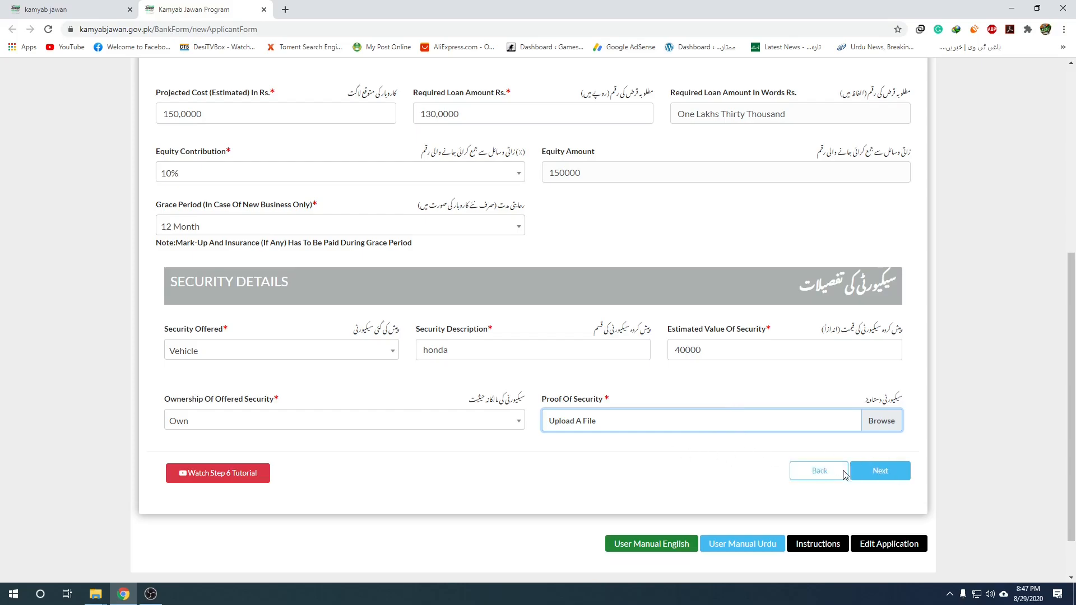
left_click(888, 474)
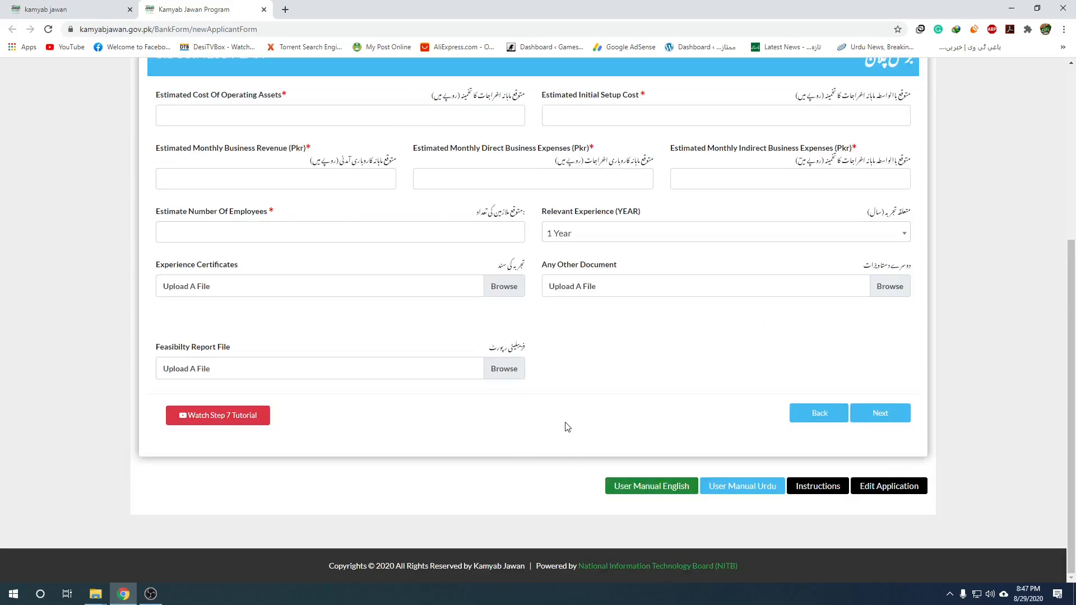
Enter 1,5000 as both the estimated operating assets cost and the initial setup cost.
scroll(567, 425, "up", 2)
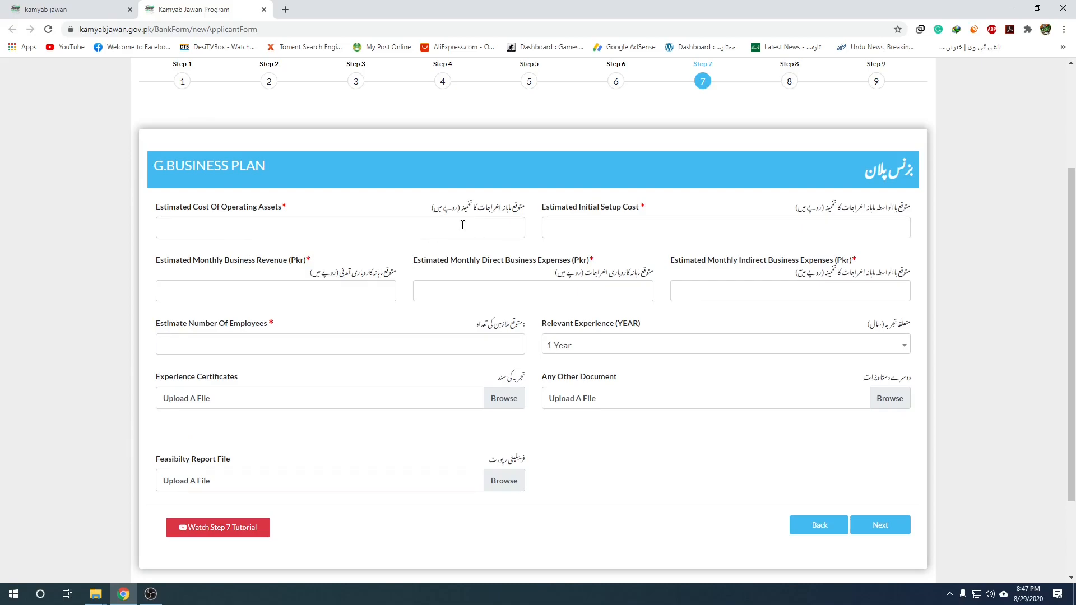
left_click(407, 230)
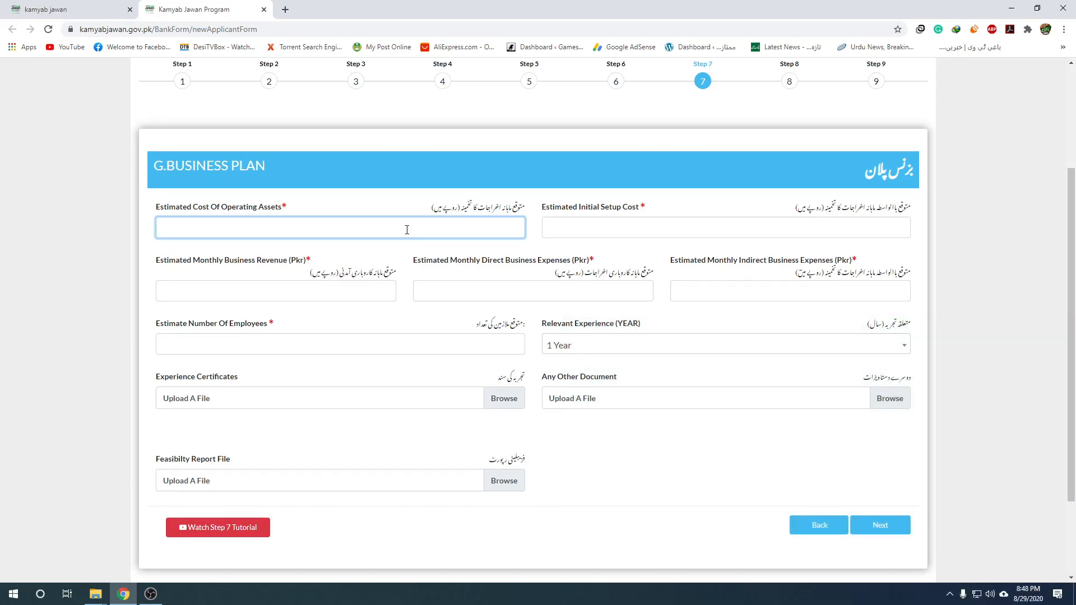
type("1,5000")
left_click(786, 225)
type("1,5000")
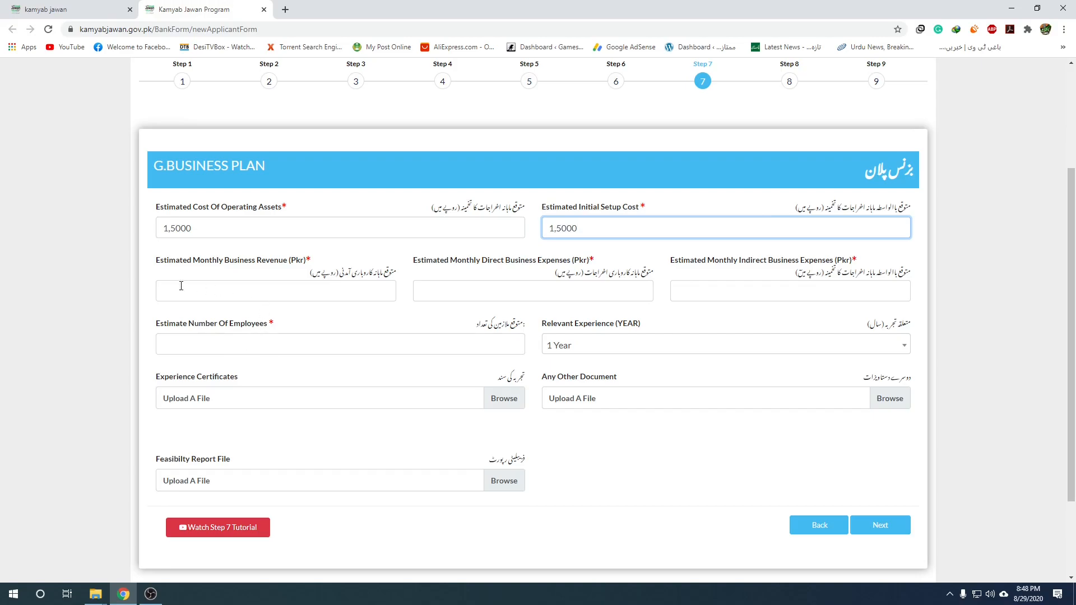
Enter monthly revenue 2,0000, direct expenses 4,0000 and indirect expenses 1,5000, fixing a typo.
left_click(331, 291)
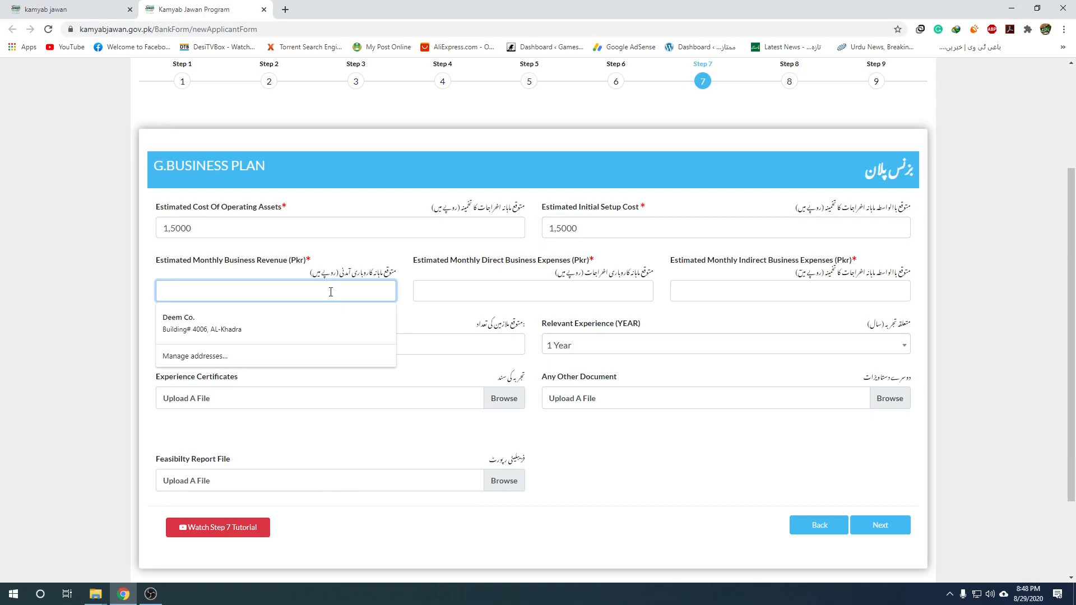
type("2,0000")
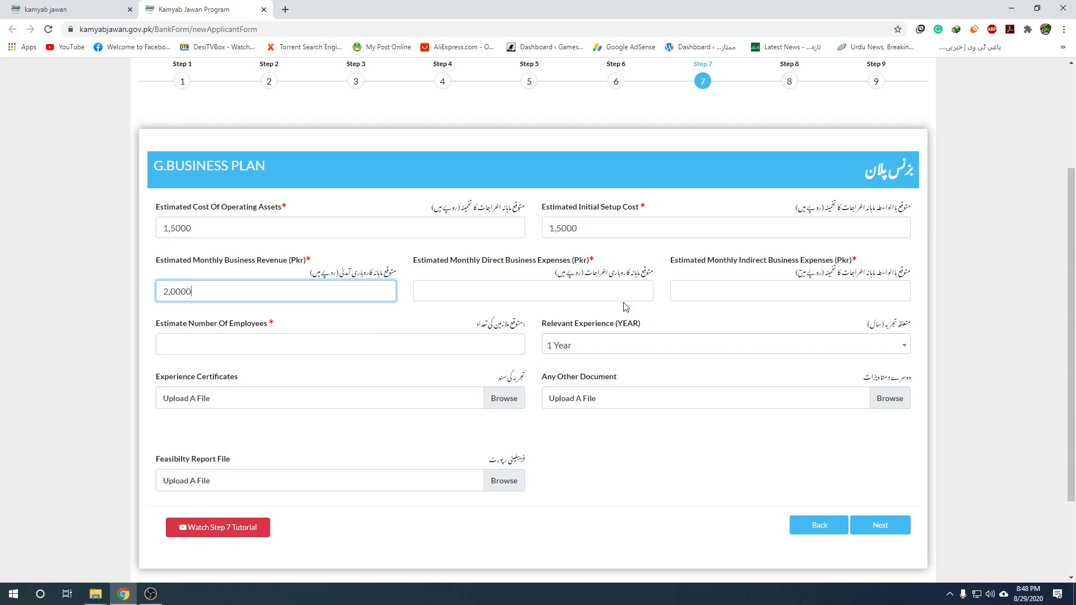
left_click(599, 299)
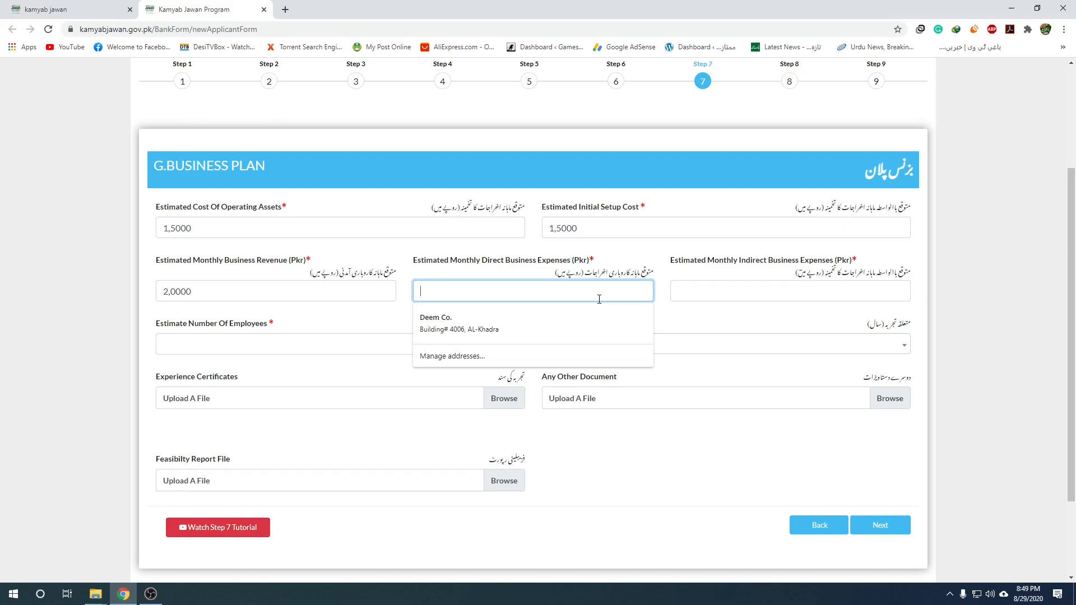
type("400000")
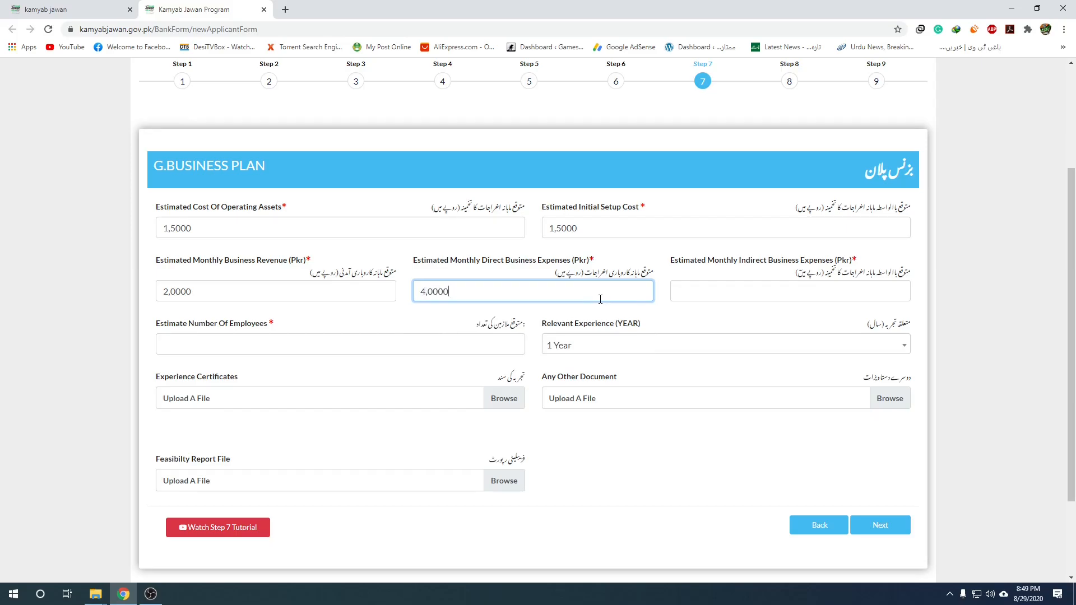
left_click(865, 289)
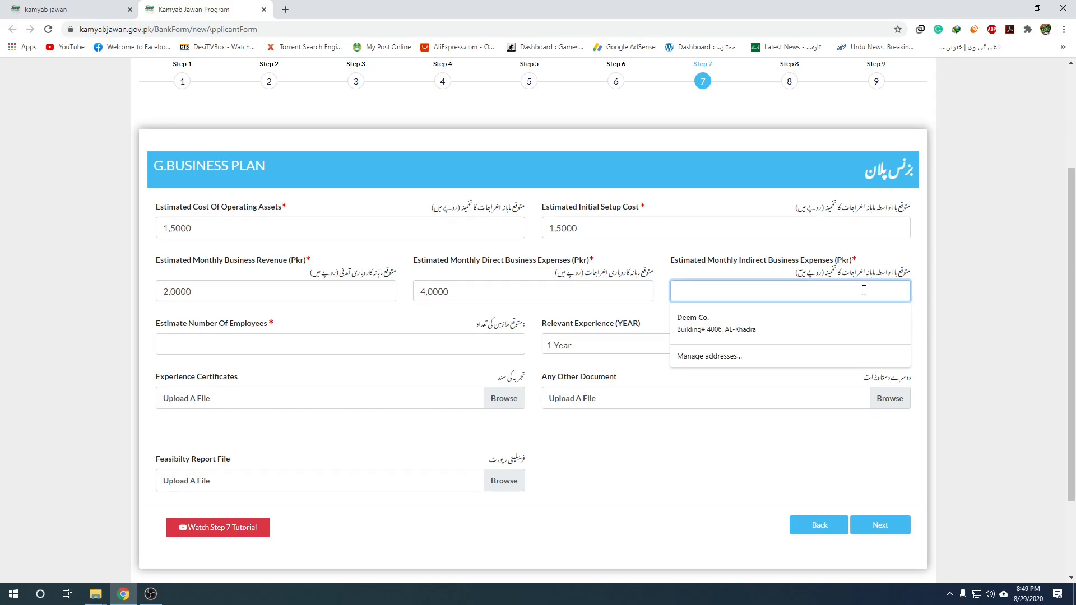
type("145")
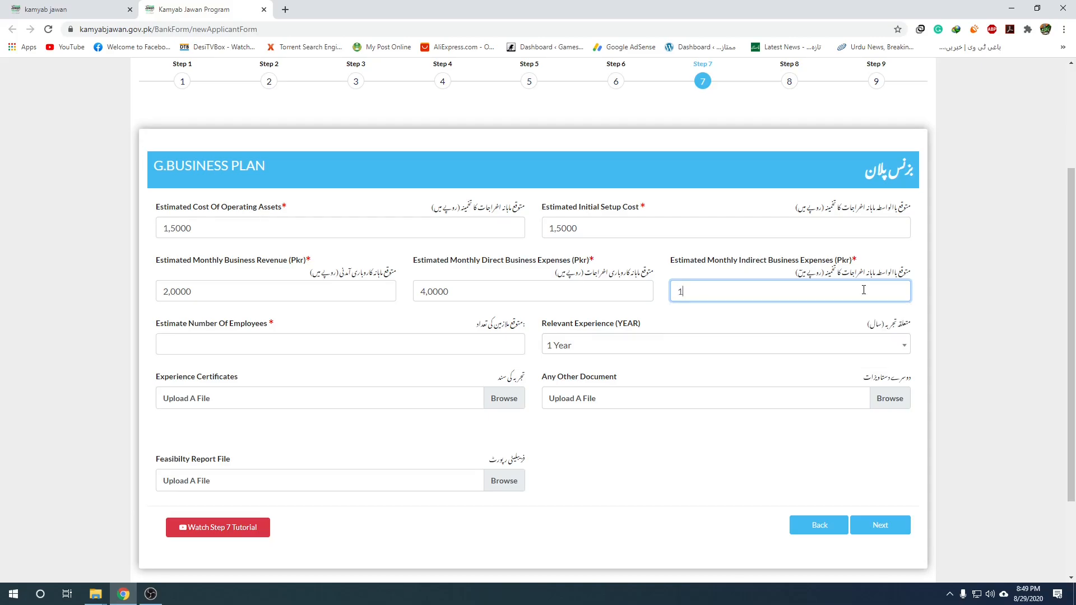
key("BackSpace")
key("BackSpace")
type("5000")
Set Estimate Number Of Employees to 2 and Relevant Experience to 6 Years.
left_click(384, 342)
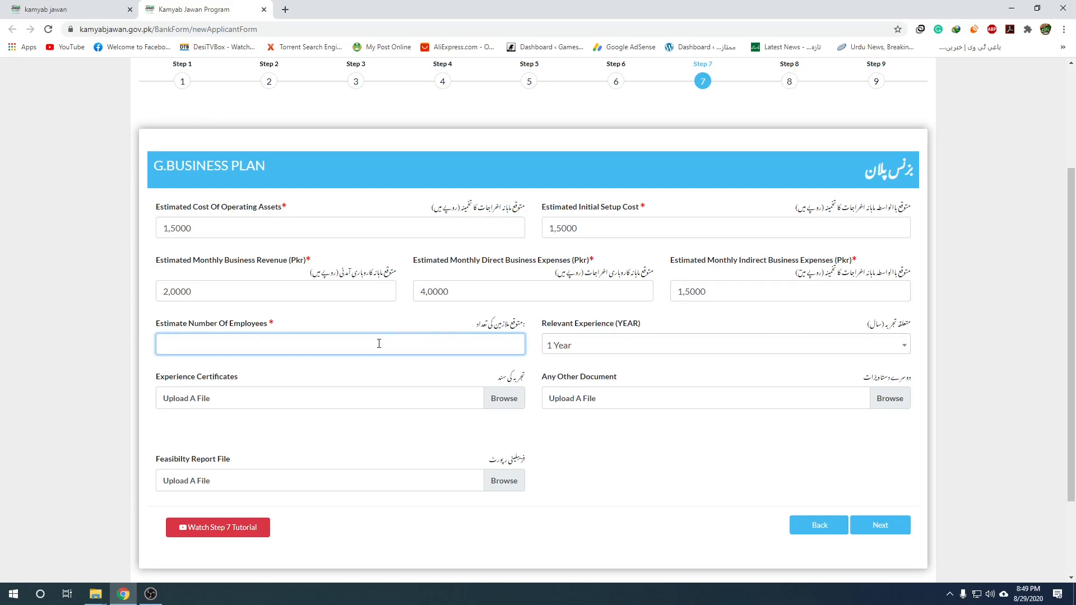
type("2")
left_click(904, 350)
scroll(624, 464, "down", 3)
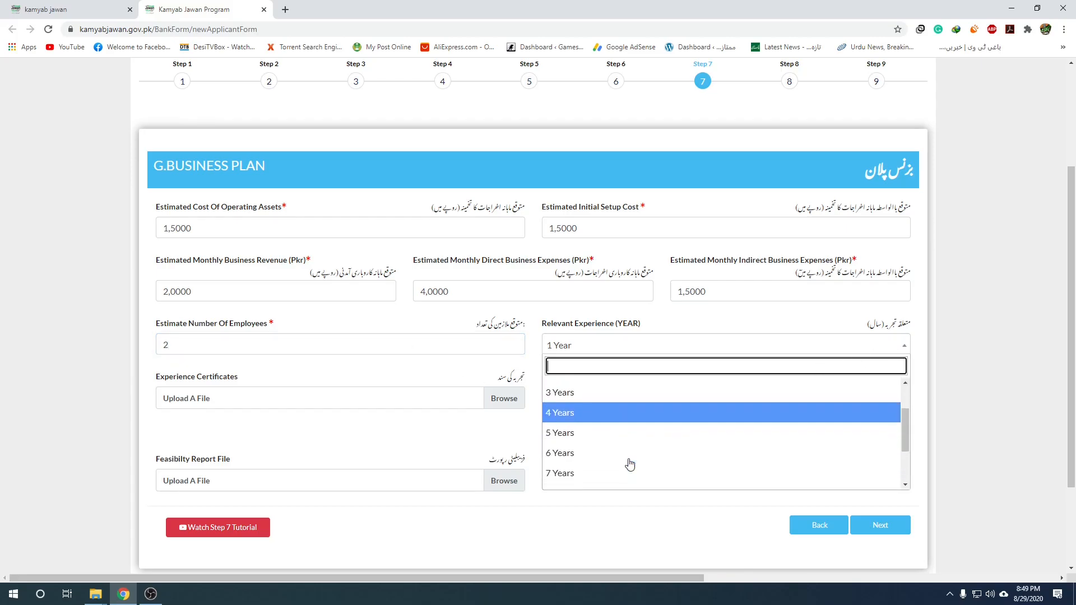
left_click(565, 457)
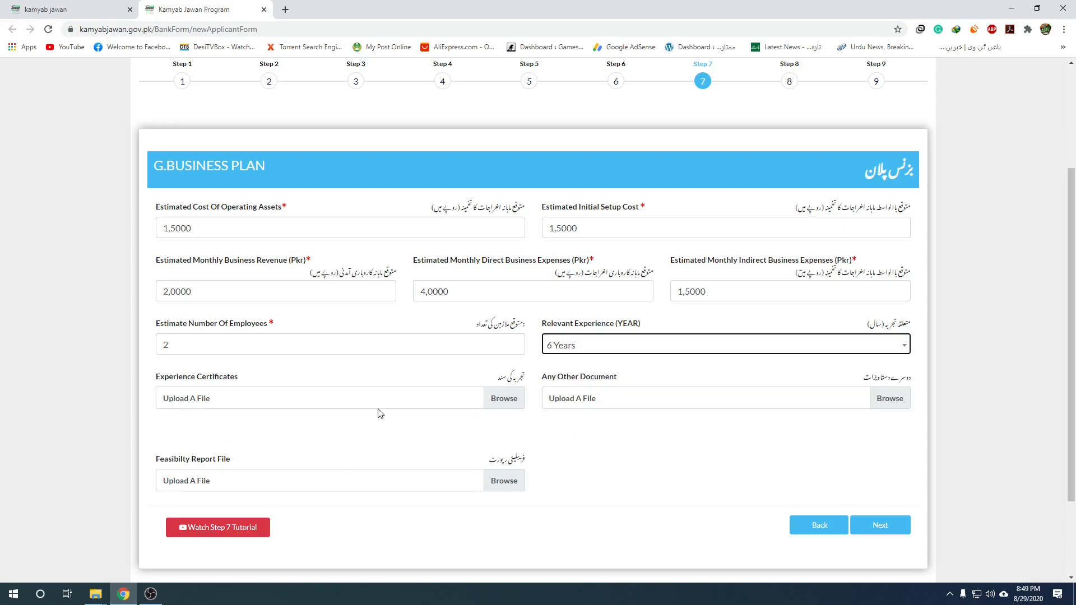
Attach Image09.png as Experience Certificates and Gameloop7.1.jpg as Any Other Document, then continue to Step 8.
left_click(513, 404)
double_click(314, 196)
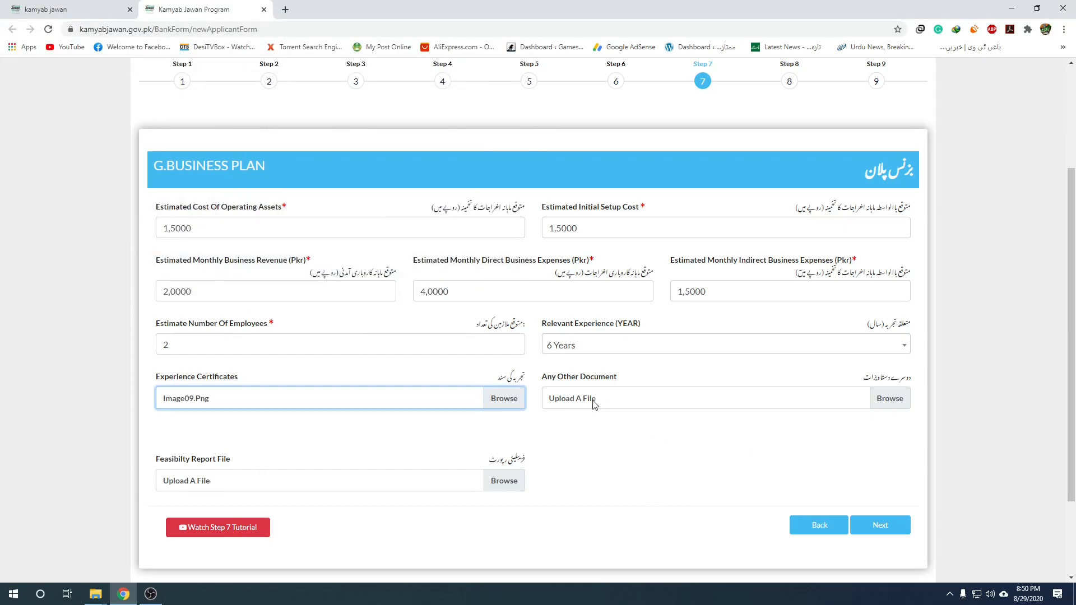
left_click(888, 399)
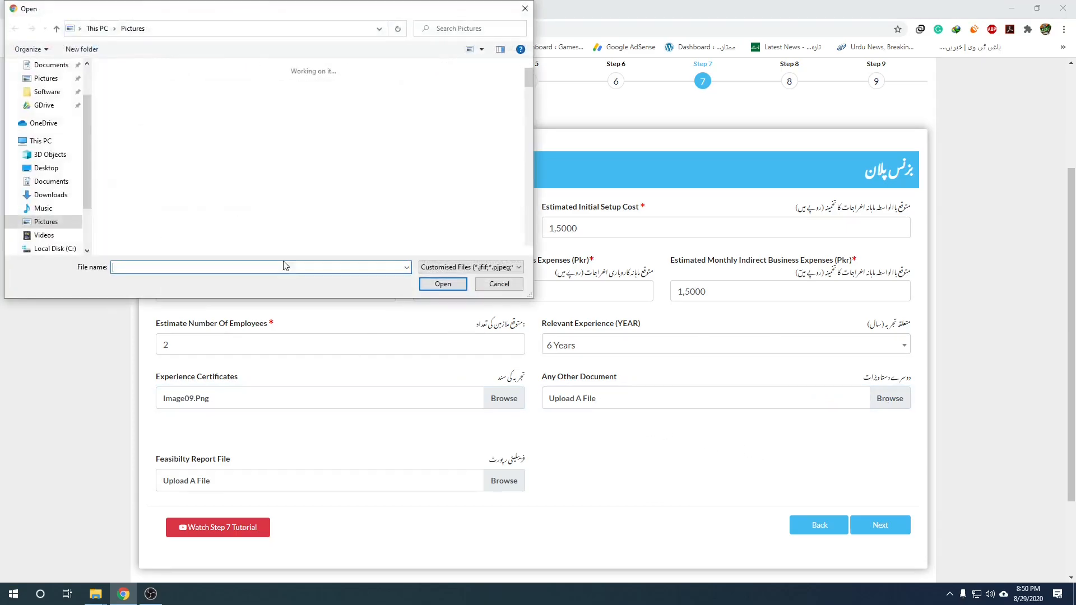
double_click(435, 196)
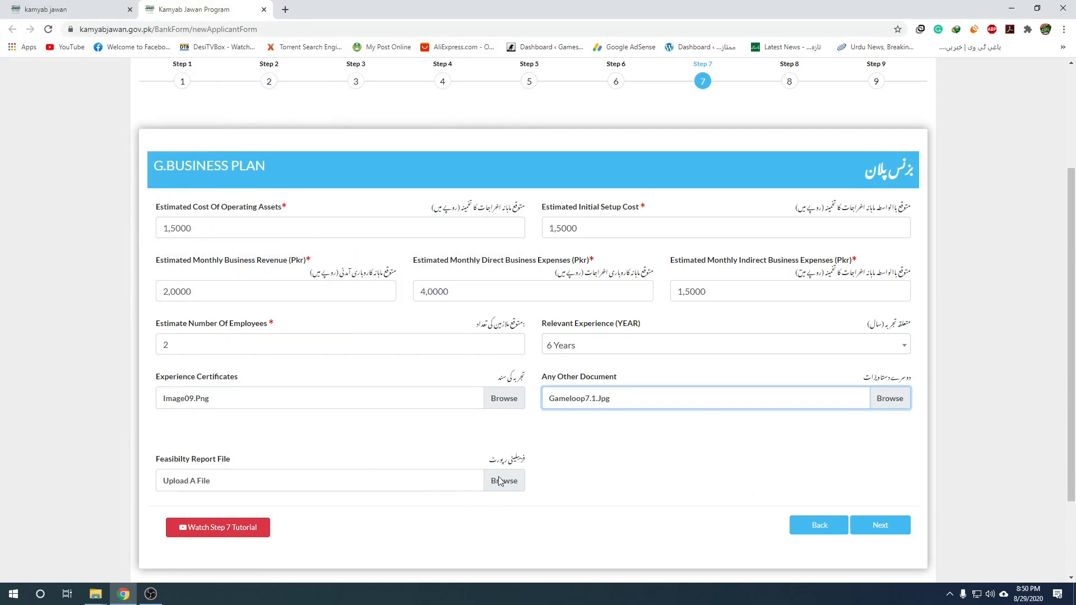
left_click(894, 526)
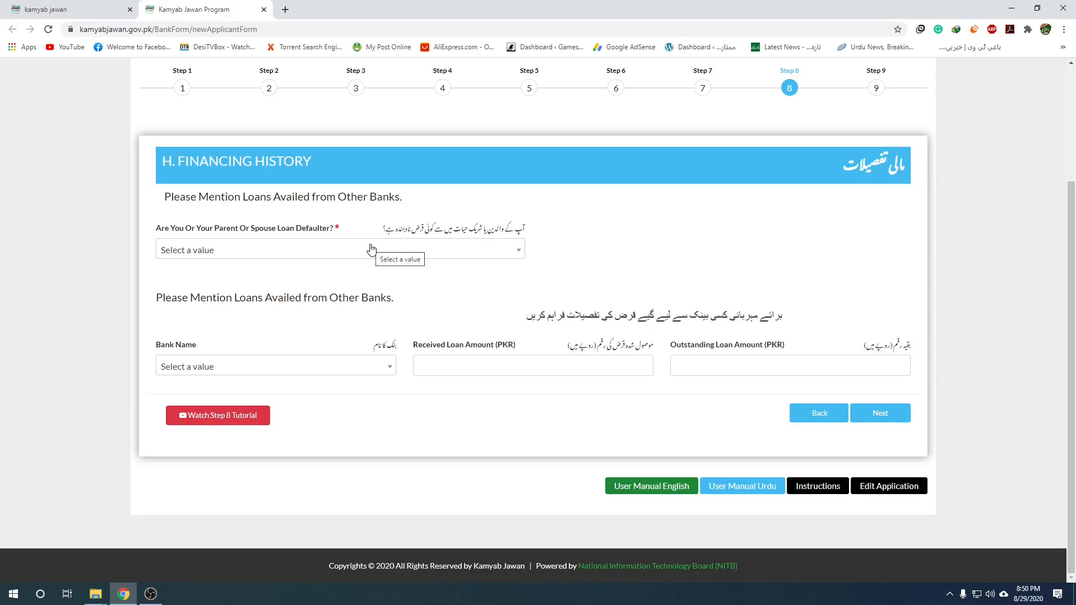
Answer No to the Loan Defaulter question and move on to Step 9 References.
left_click(448, 250)
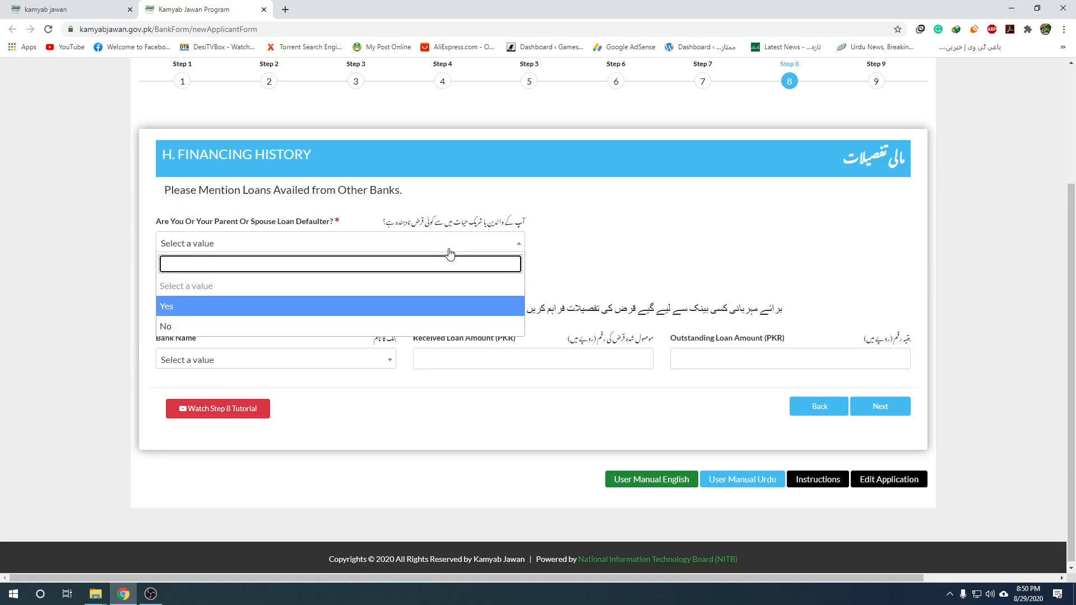
left_click(207, 328)
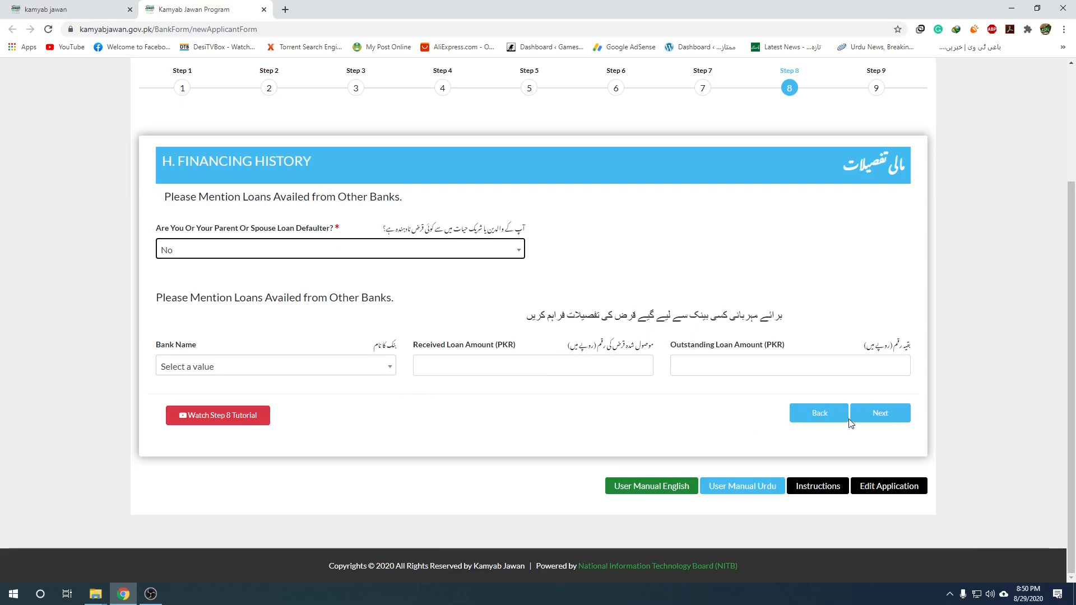
left_click(883, 415)
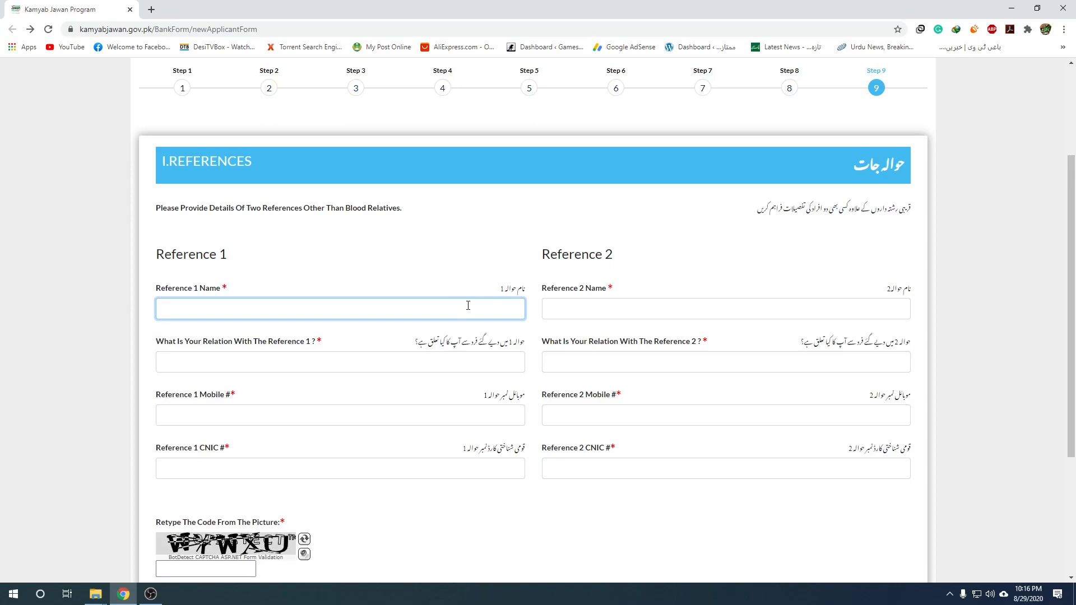
Enter both references' names and set each one's relation to Friend.
type("Muhammad")
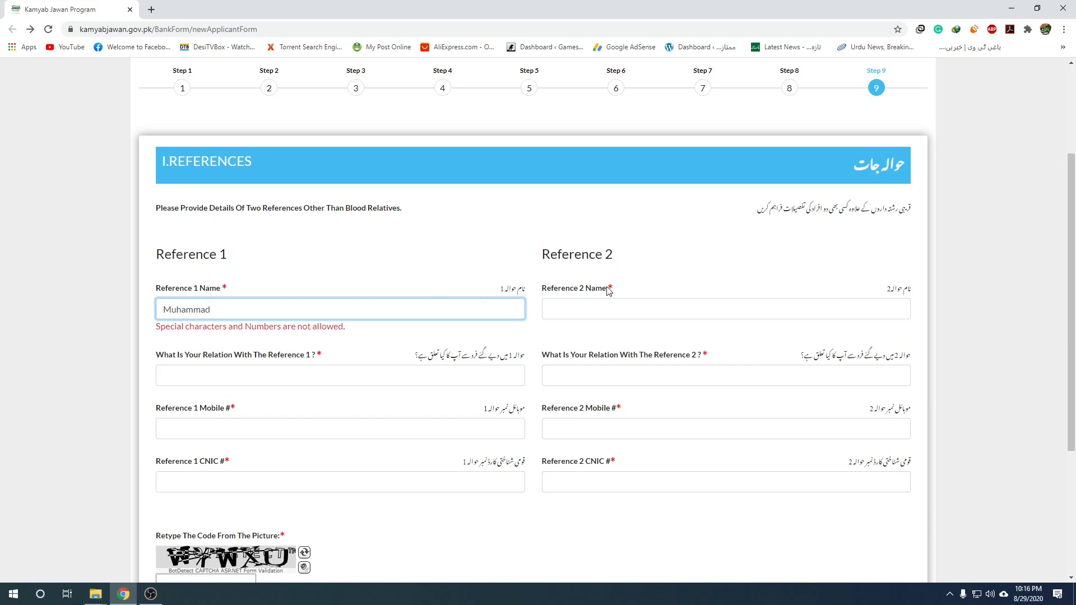
left_click(603, 310)
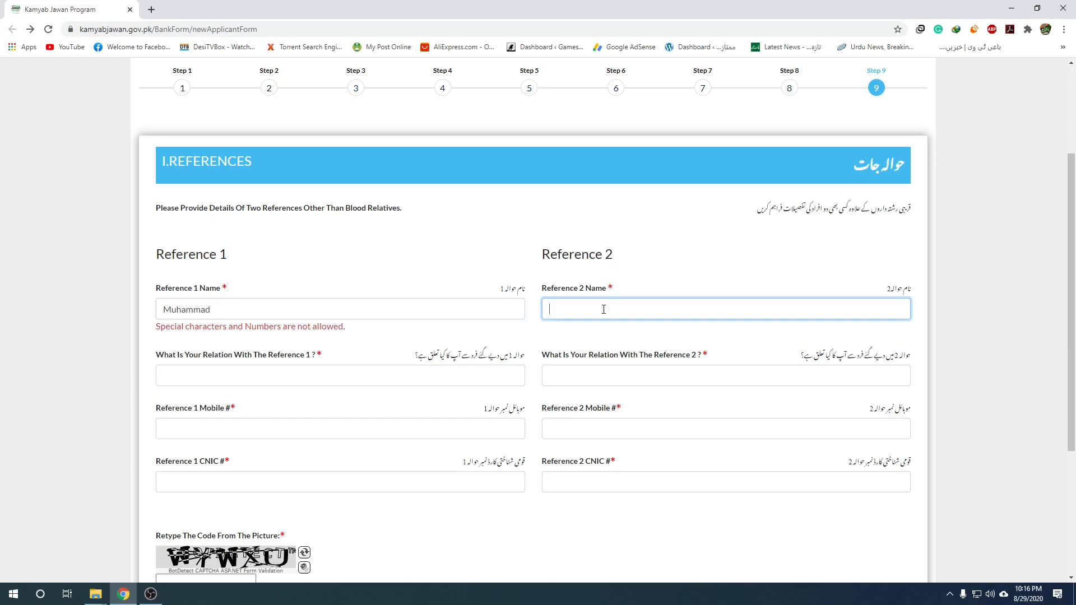
left_click(161, 600)
left_click(151, 595)
type("Ali")
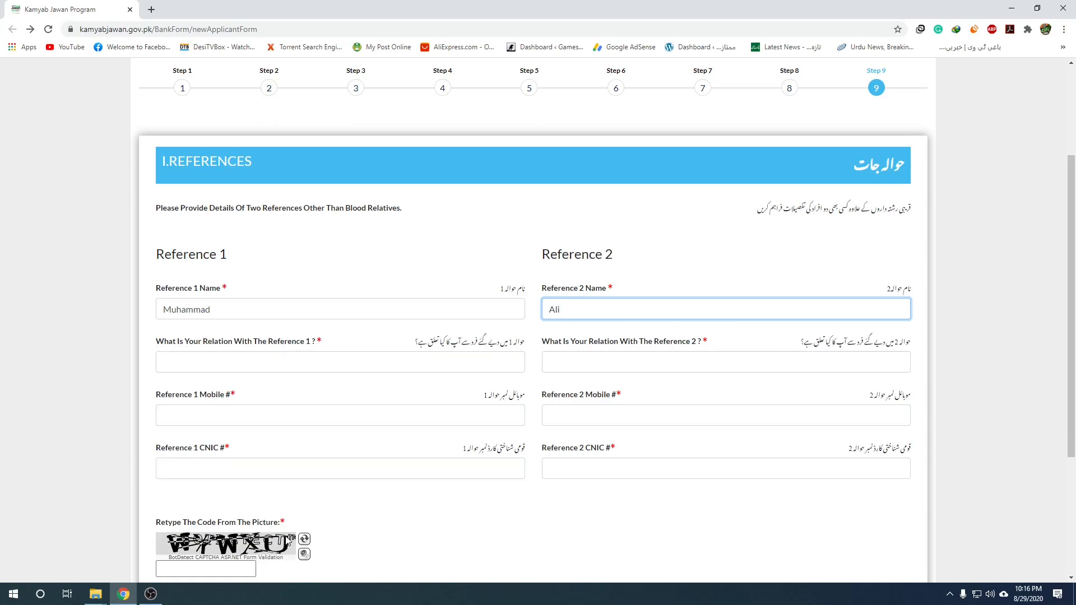
left_click(227, 364)
type("Friend")
left_click(601, 365)
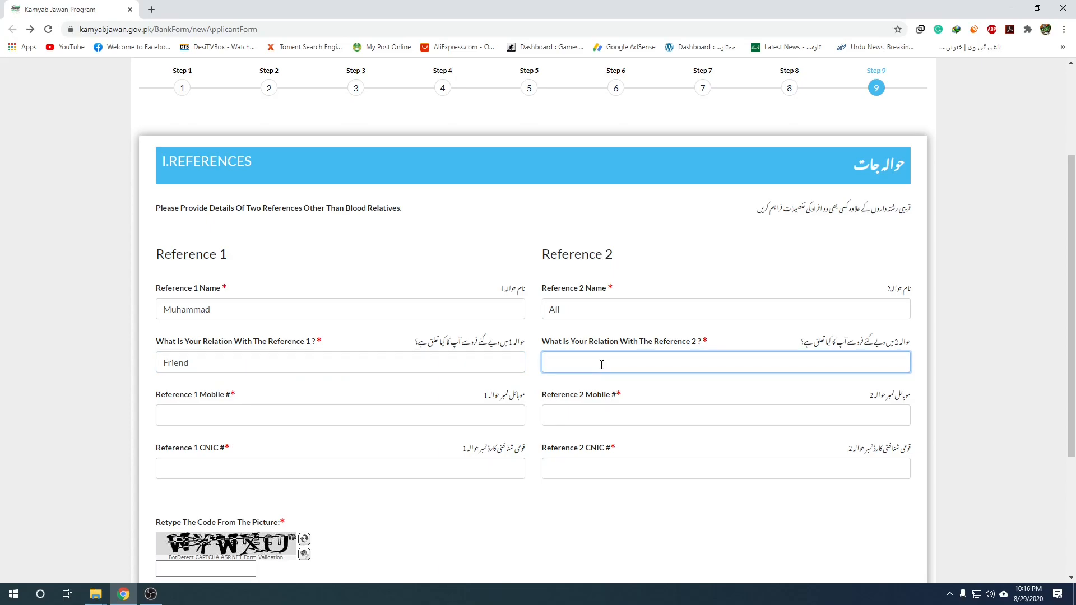
type("Friend")
Fill in the mobile number and CNIC for Reference 1 and Reference 2.
left_click(458, 412)
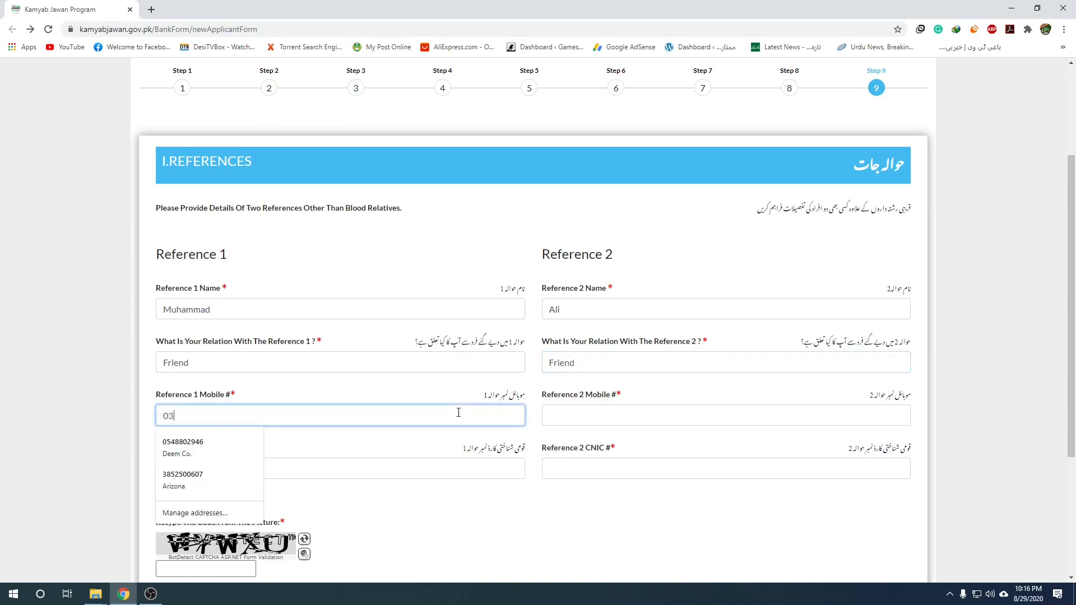
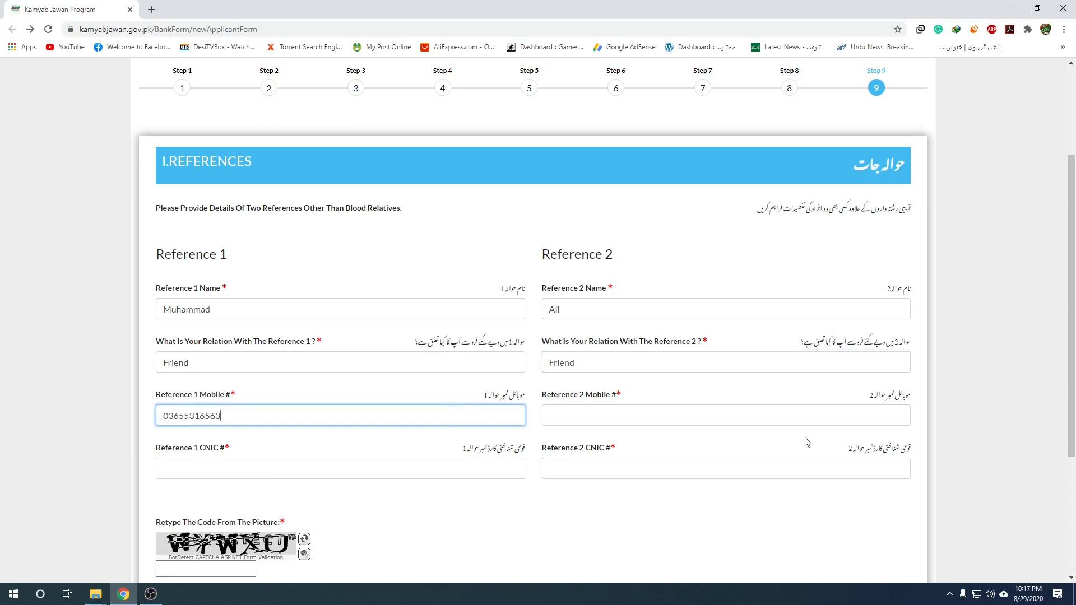
left_click(740, 412)
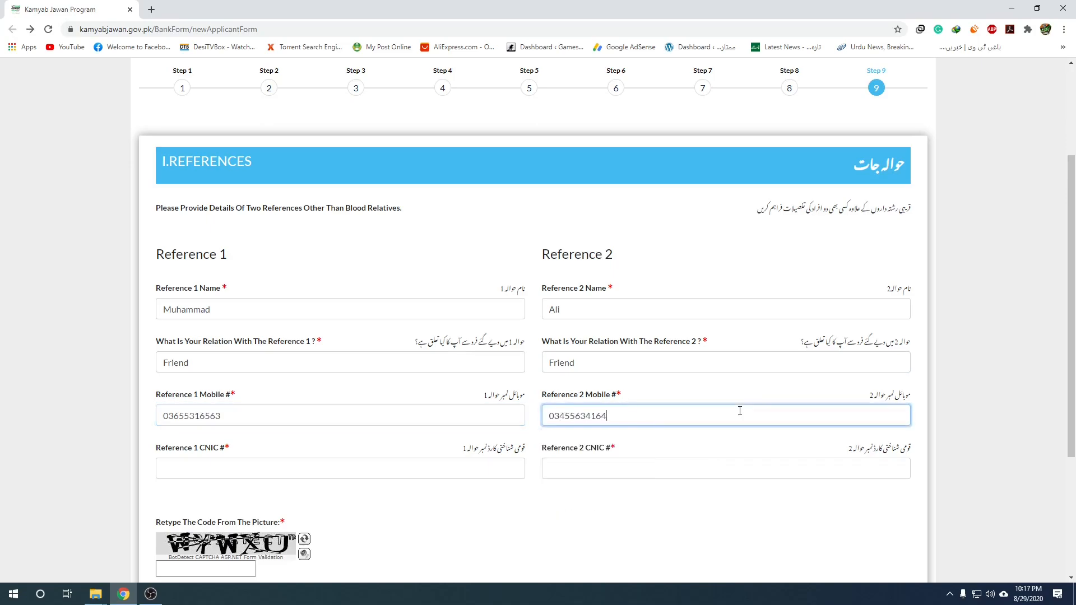
left_click(175, 475)
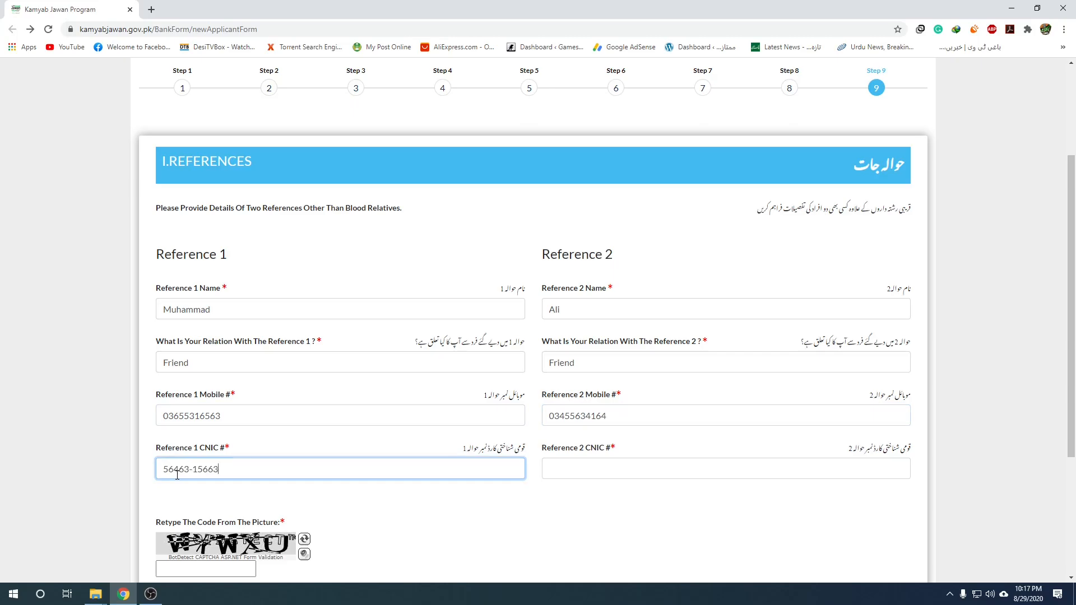
left_click(582, 466)
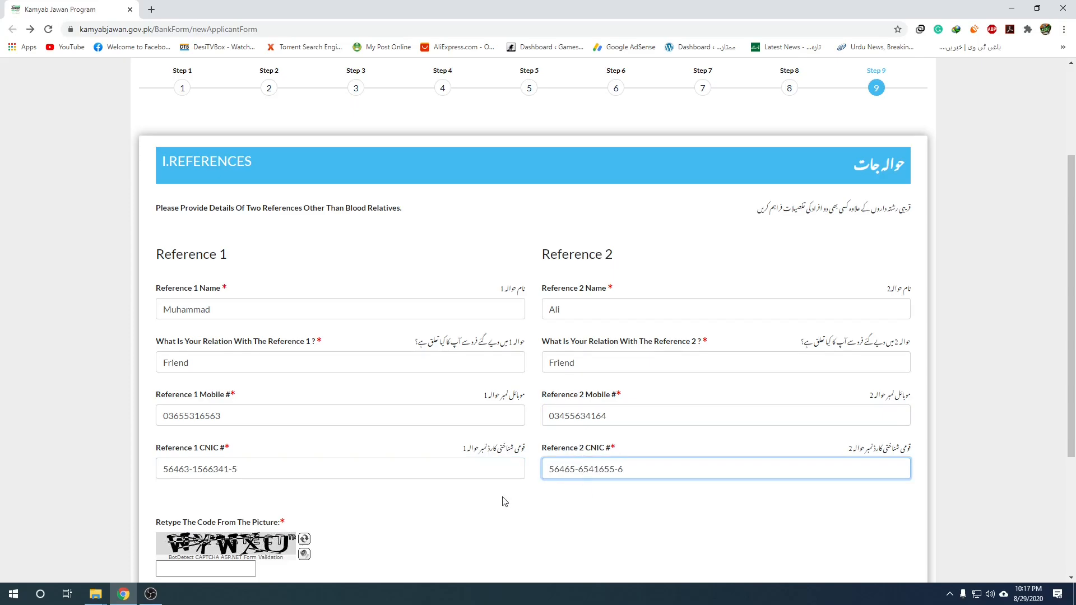
scroll(504, 502, "down", 3)
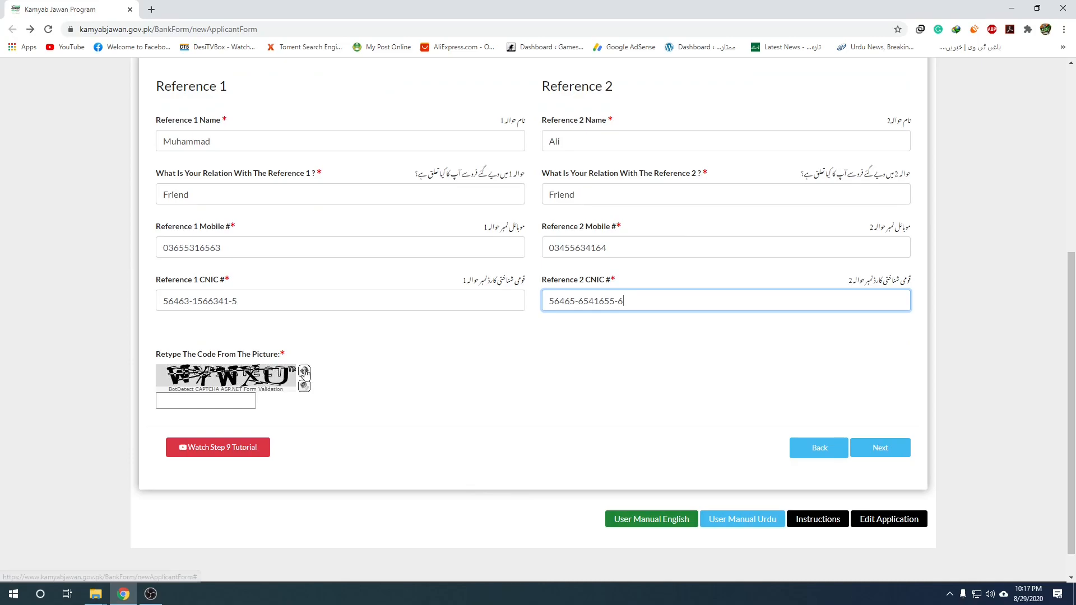
Load a fresh captcha image and type its code into Retype The Code.
left_click(303, 385)
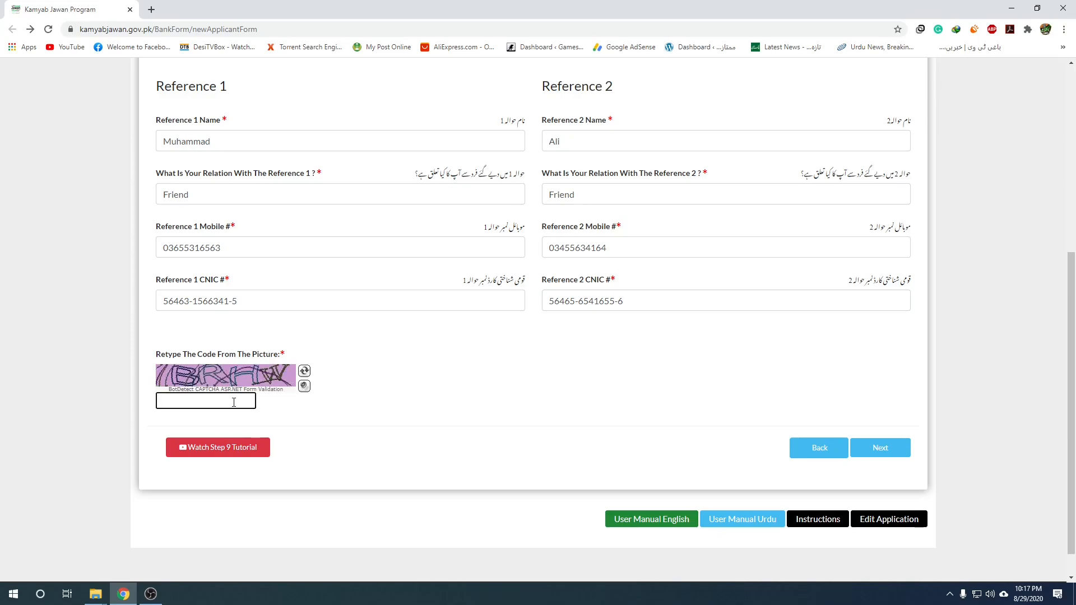
type("BRHW")
Proceed to the Declaration dialog and highlight the last line of the Urdu declaration text.
left_click(881, 447)
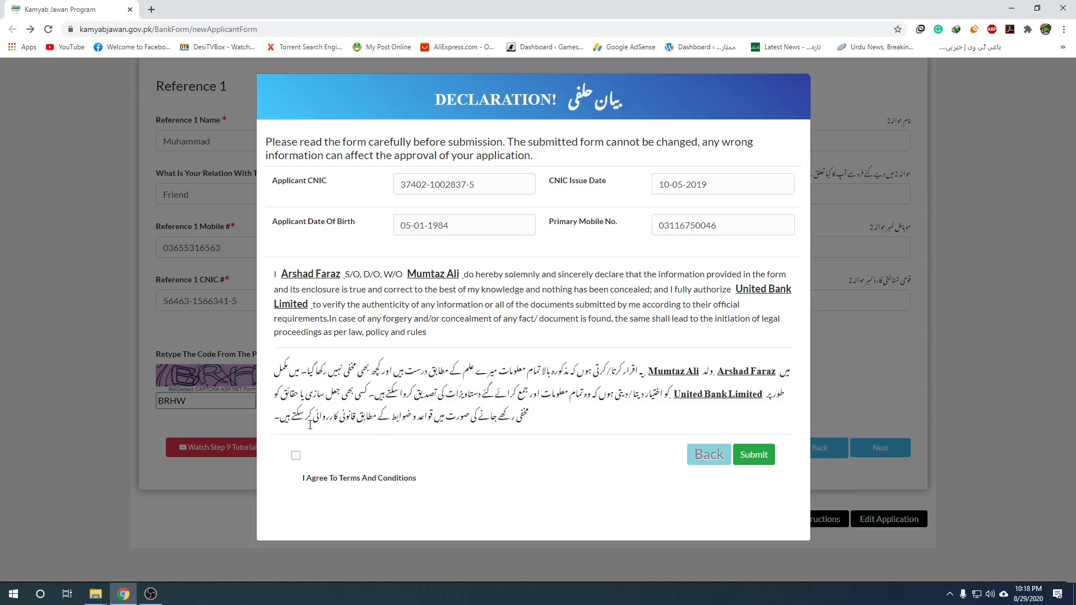
left_click_drag(527, 413, 278, 416)
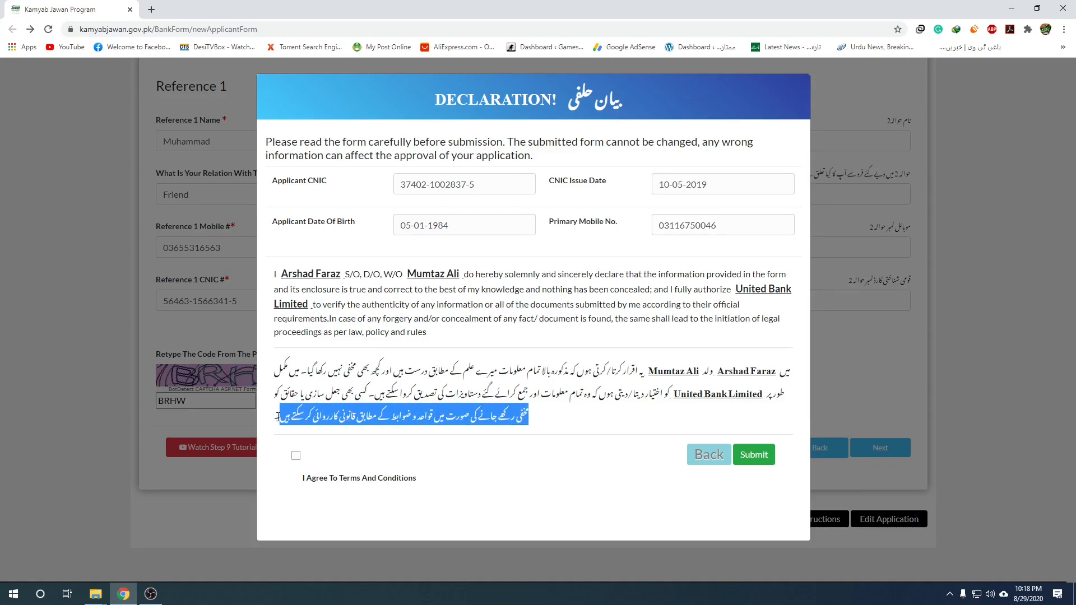
left_click(425, 435)
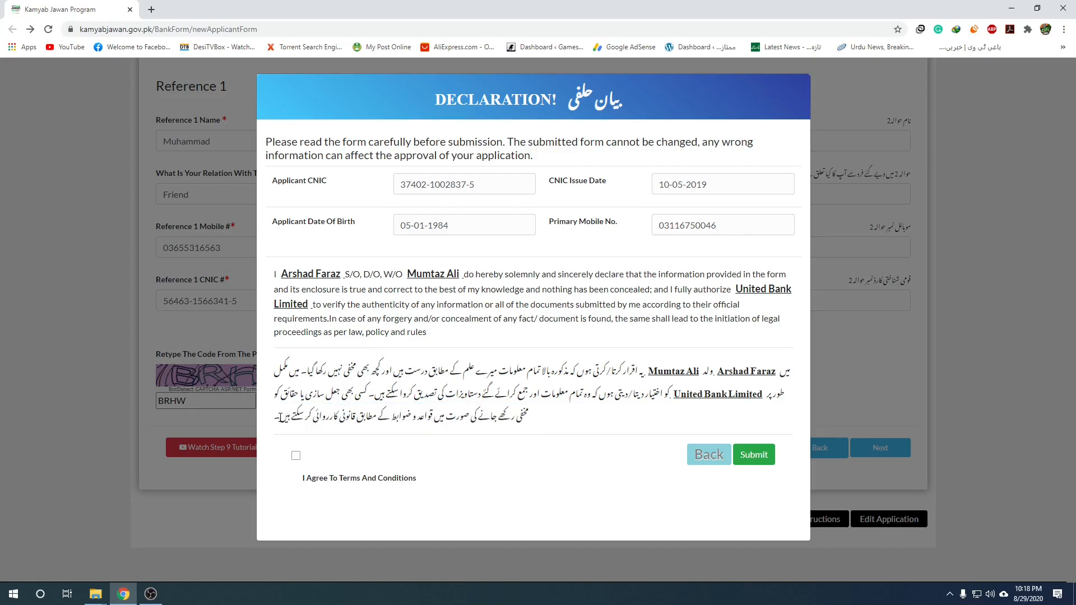
left_click_drag(275, 417, 536, 425)
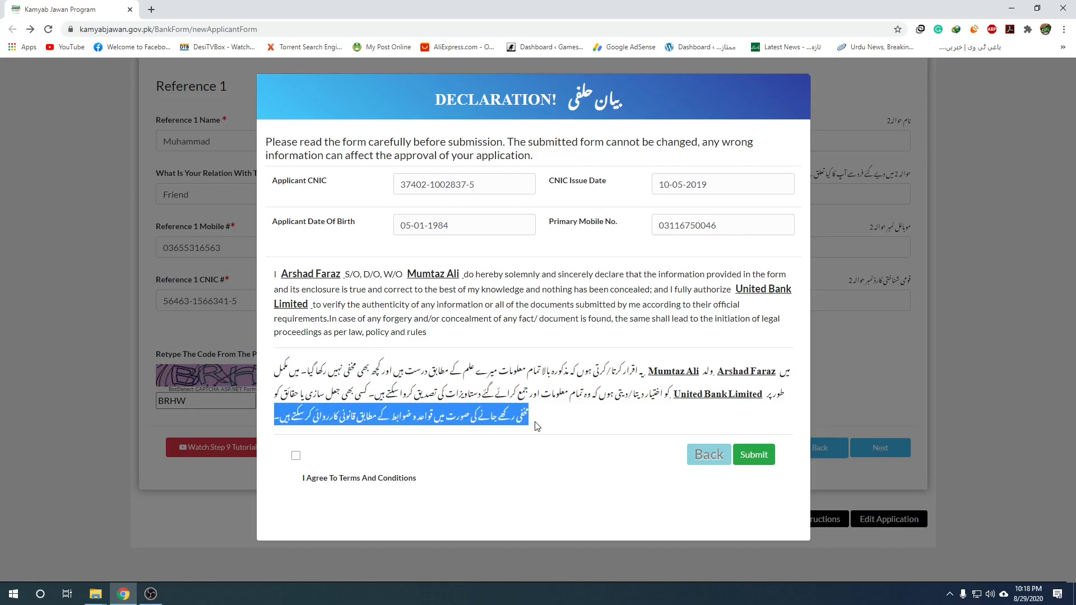
left_click(413, 447)
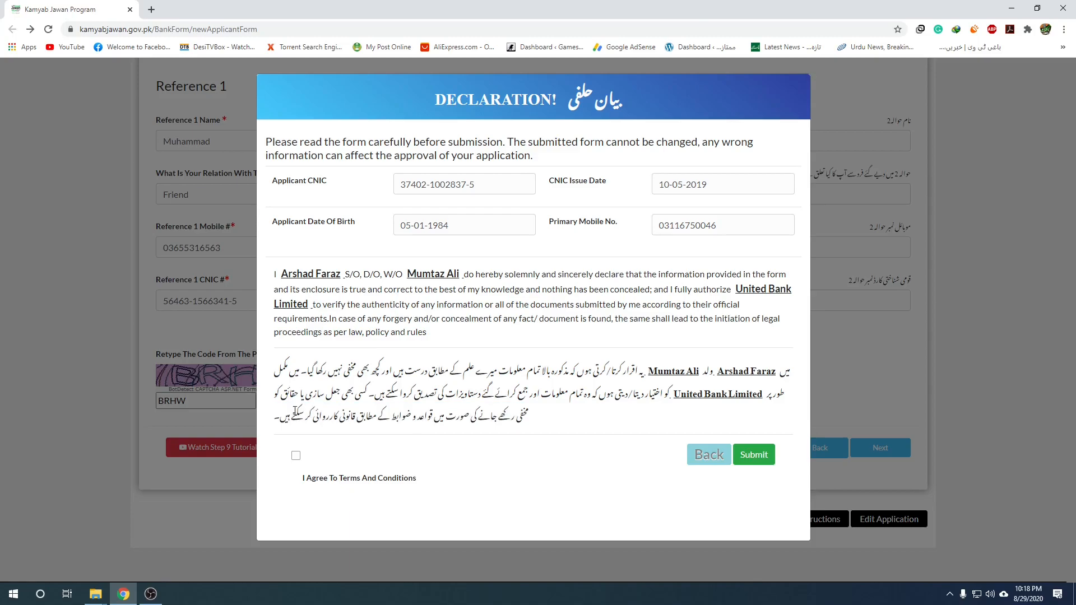
left_click_drag(276, 416, 412, 418)
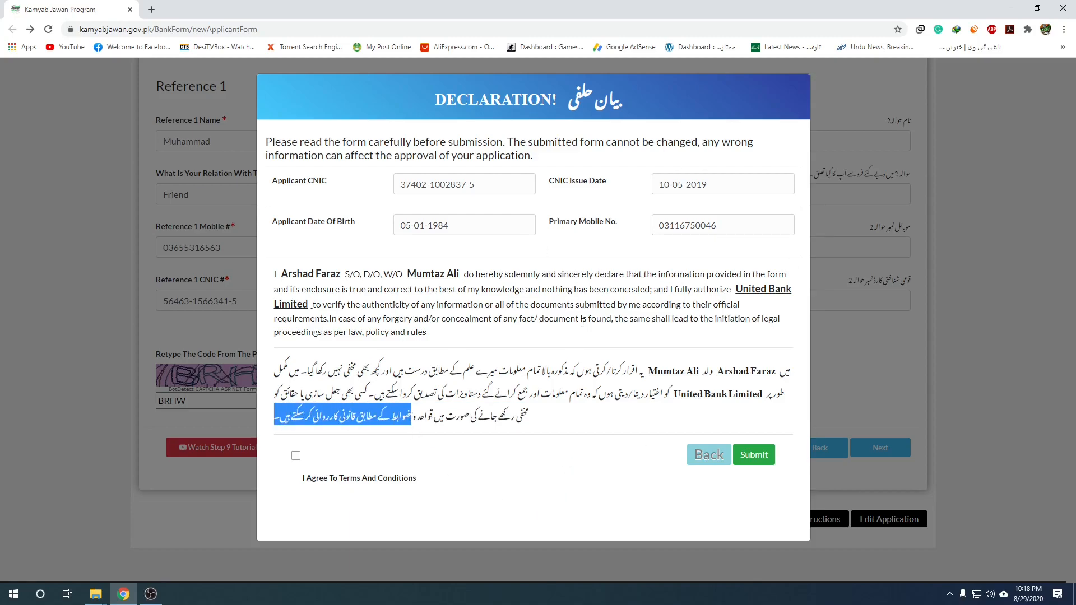